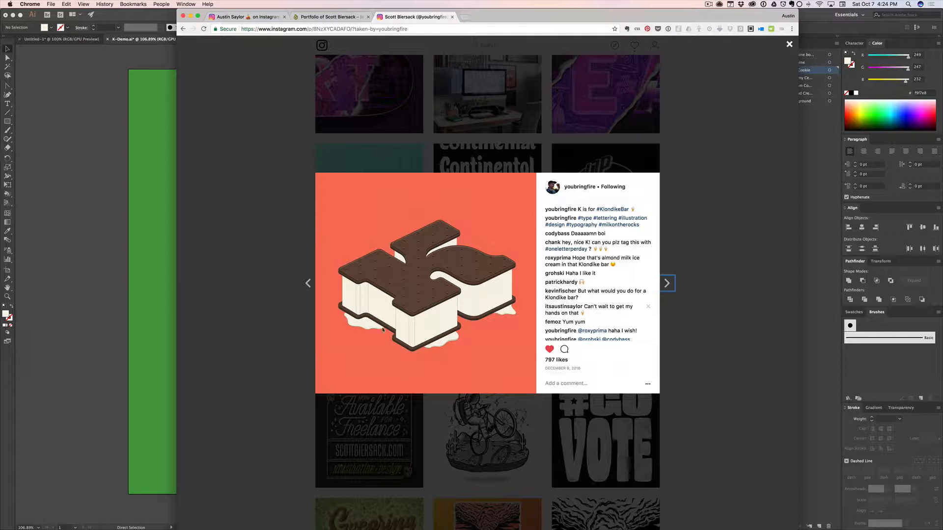
- Switch to the lettering artist's portfolio website and look through the work samples
click(332, 22)
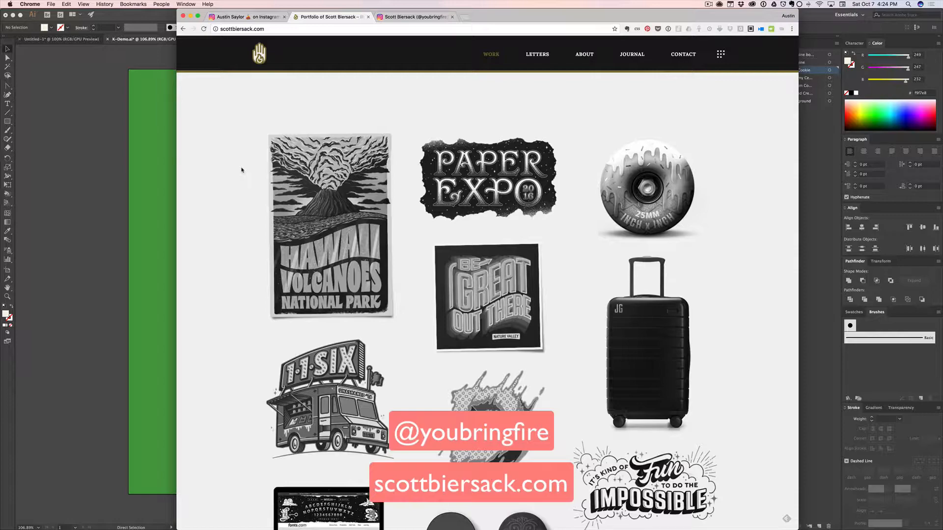
scroll(747, 347, down, 15)
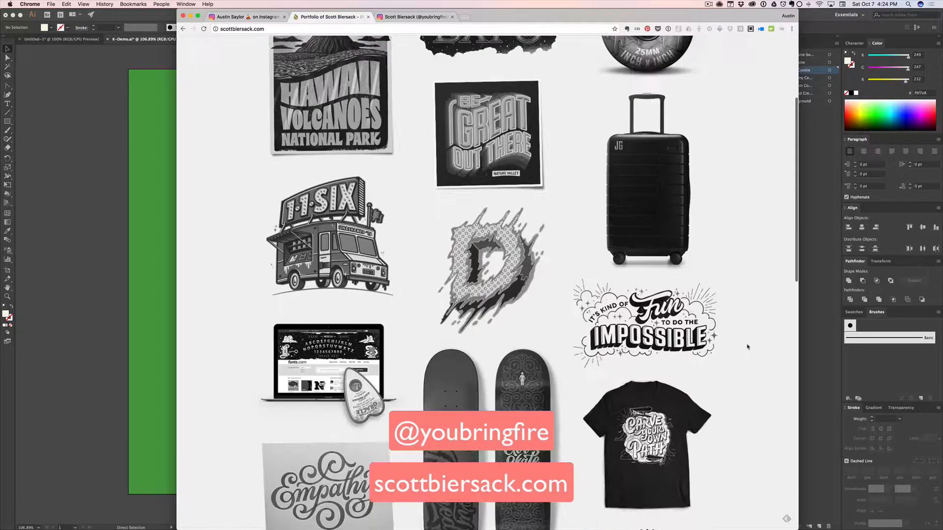
scroll(746, 347, down, 5)
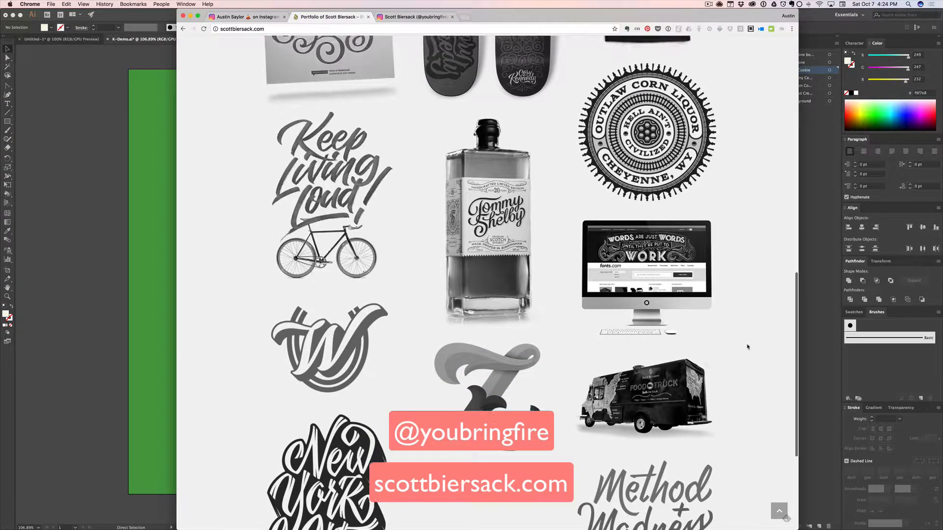
scroll(746, 347, up, 20)
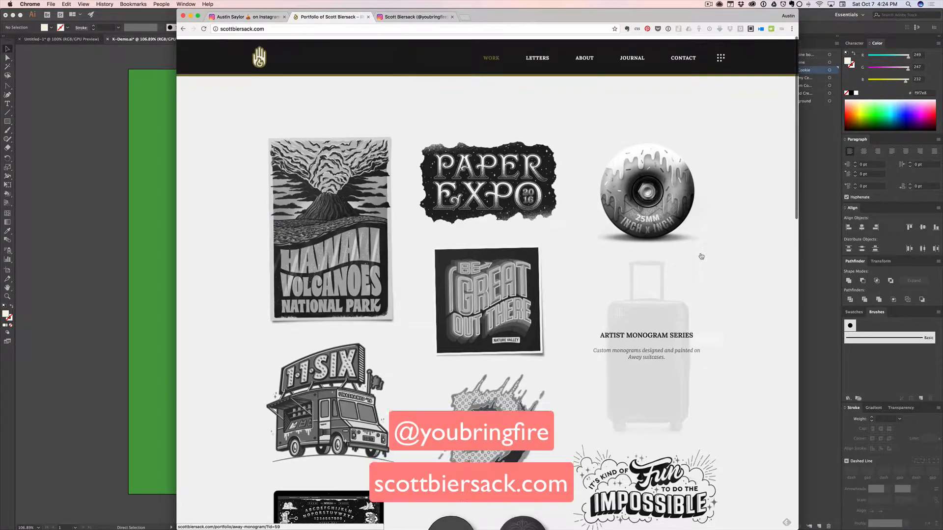
- View the portfolio's Letters page and enlarge the Sucks to Suck lettering piece
click(538, 59)
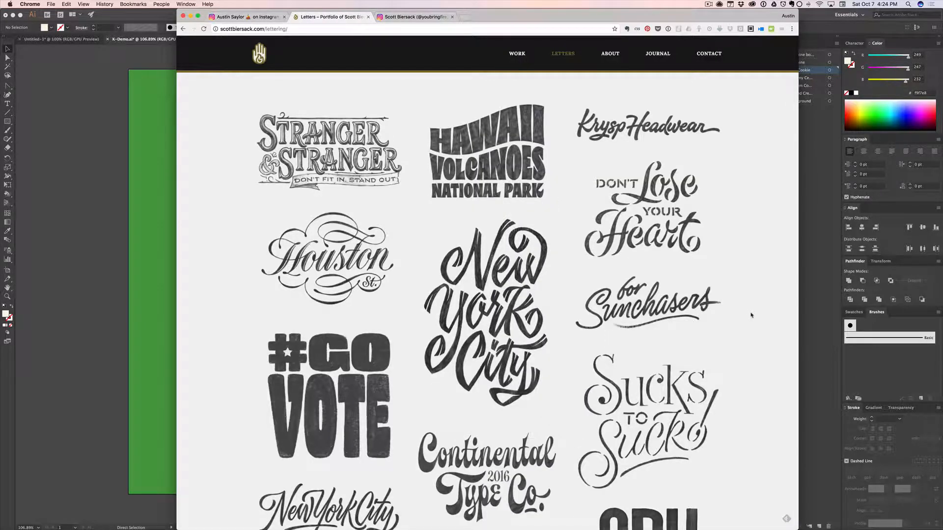
scroll(751, 314, down, 5)
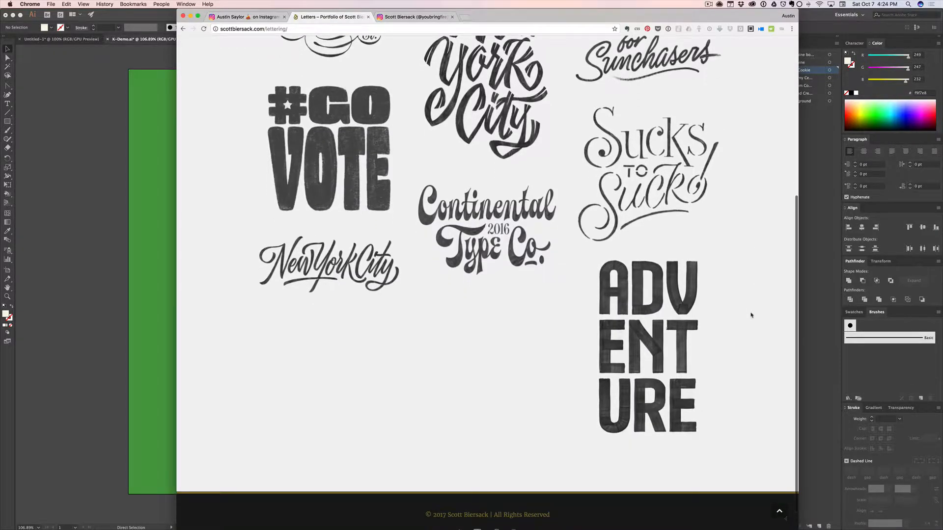
scroll(751, 315, up, 3)
scroll(751, 315, up, 2)
click(660, 361)
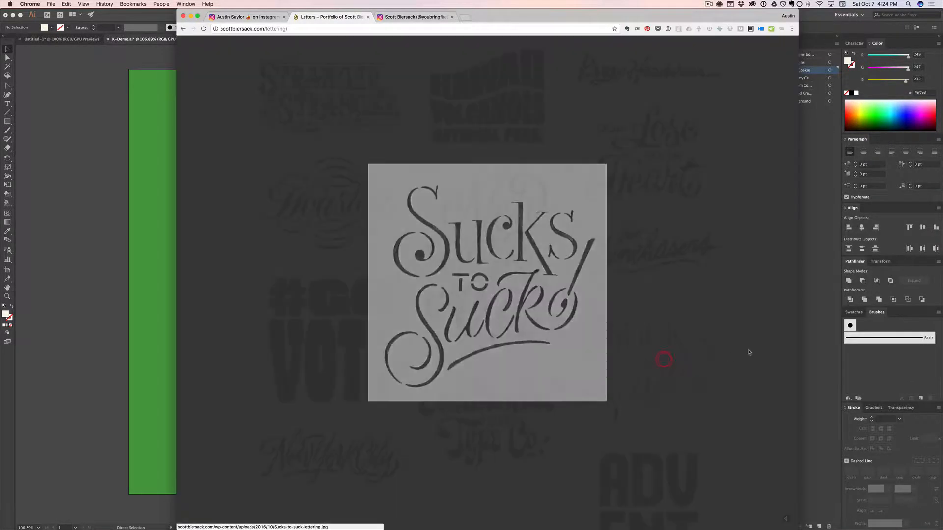
click(748, 352)
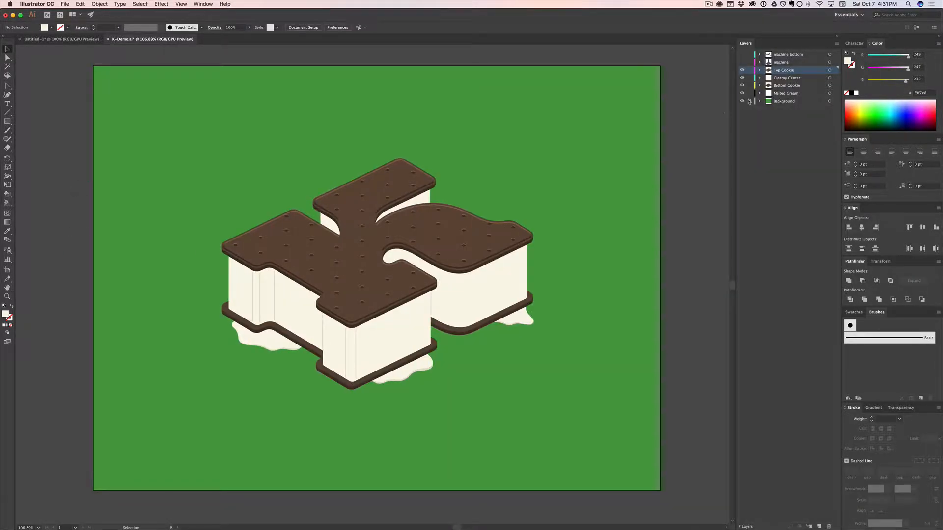
- In the K-Demo.ai document in Illustrator, try shifting the top cookie artwork sideways, and undo the move
mouse_move(742, 71)
mouse_down()
mouse_move(742, 90)
mouse_move(742, 70)
mouse_up()
key(v)
drag(462, 236, 515, 237)
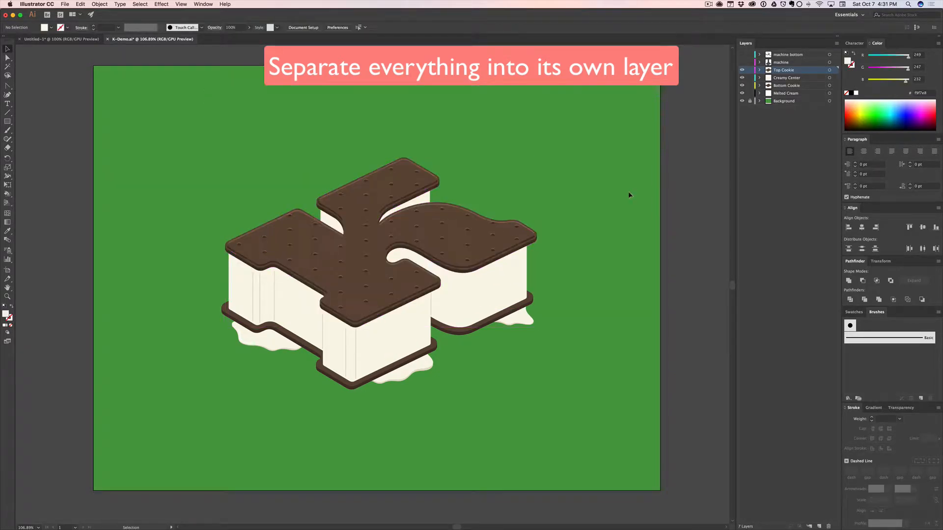
key(cmd+z)
key(cmd+z)
click(724, 123)
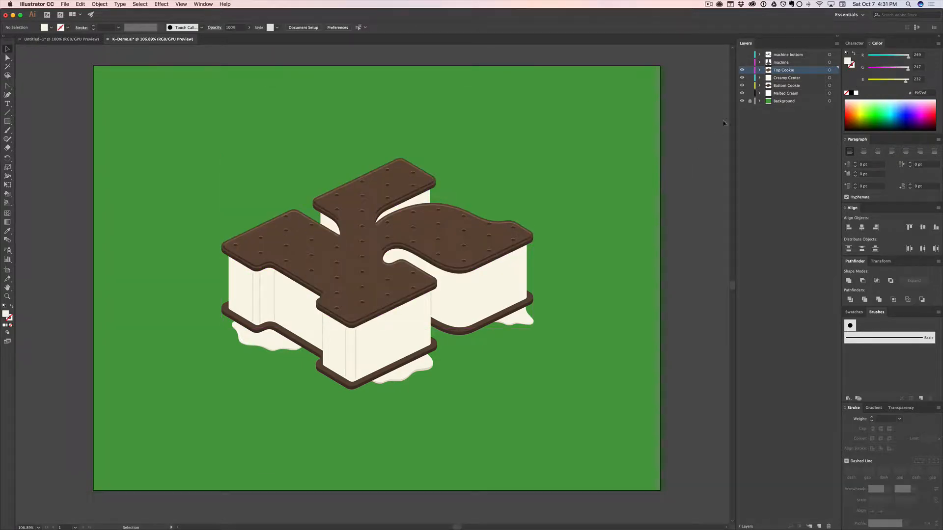
- Hide the Top Cookie, Creamy Center and Bottom Cookie layers one at a time to inspect the artwork underneath, and show them again
click(742, 70)
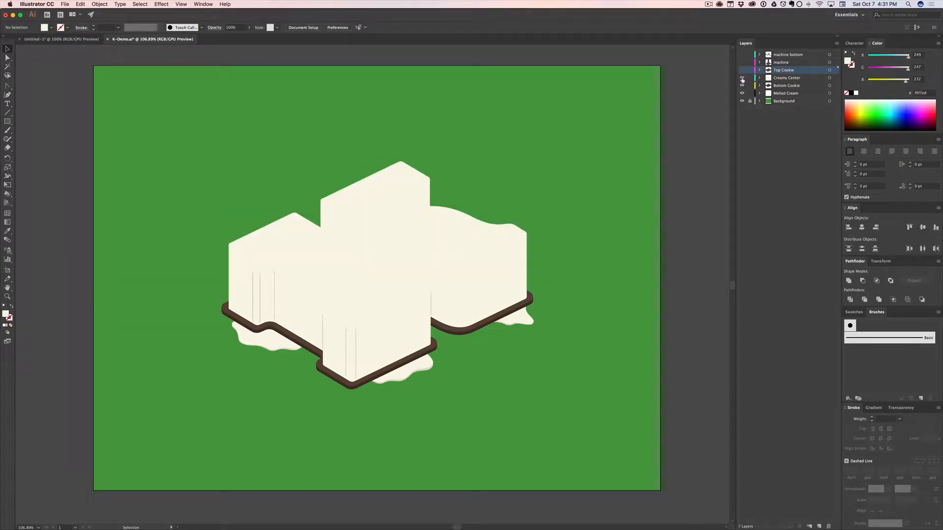
click(742, 78)
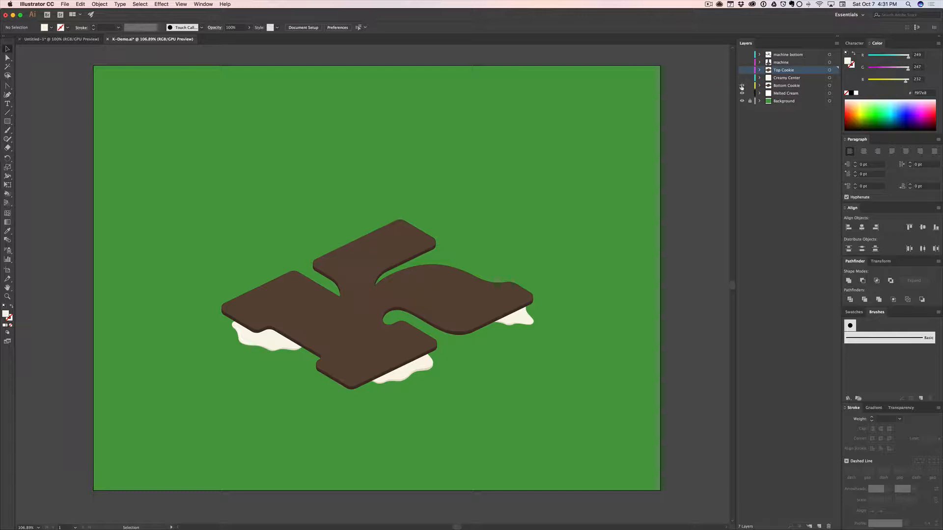
click(742, 86)
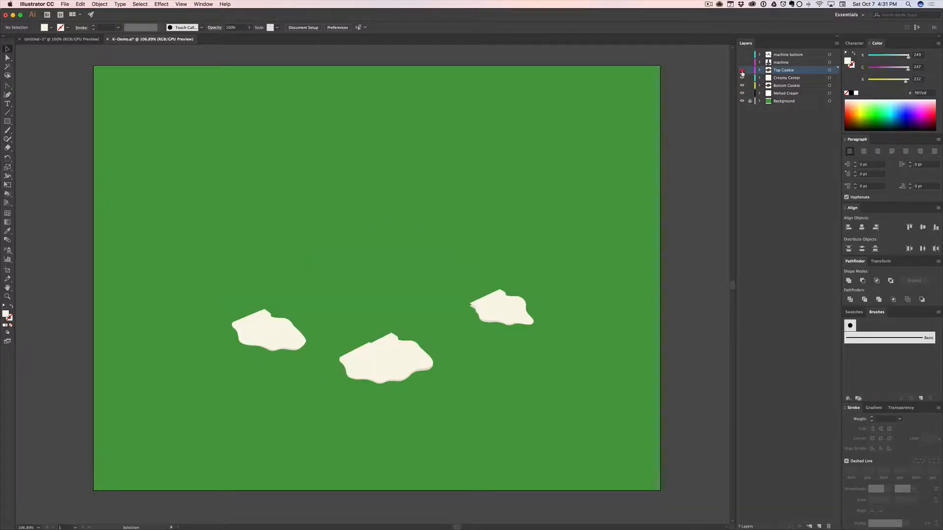
click(742, 70)
- Show the machine and machine bottom layers to inspect the machine artwork, and hide both again
click(742, 62)
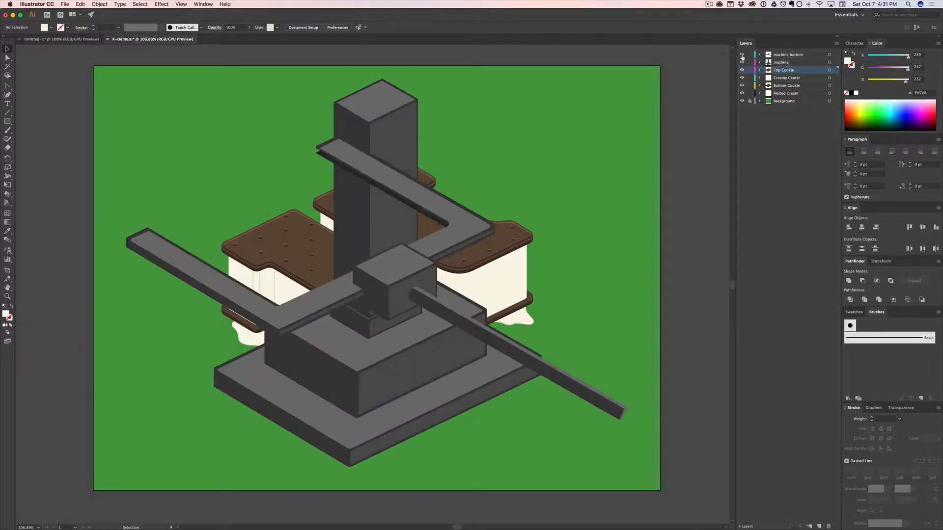
click(742, 54)
click(741, 55)
click(742, 63)
click(627, 100)
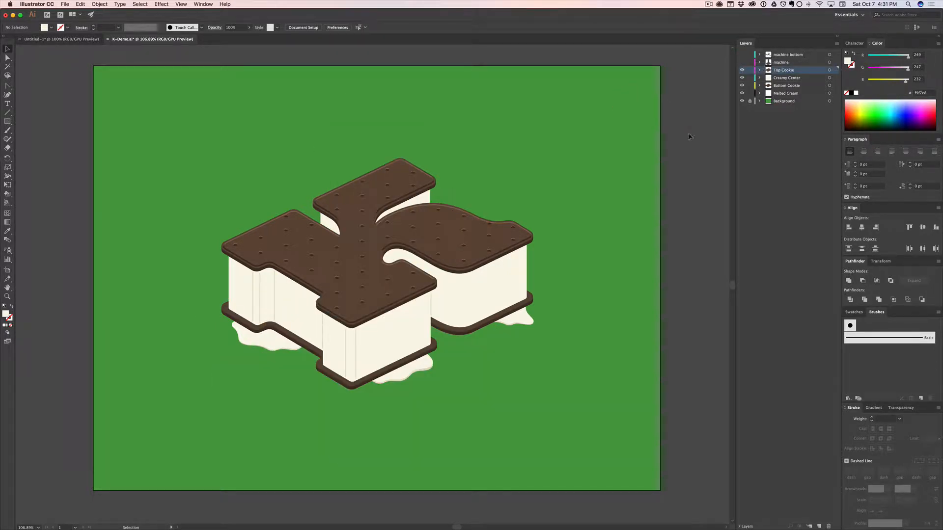
- Switch to After Effects, preview the finished k composition's animation, and scrub it to 0:00:02:00
key(super+Tab)
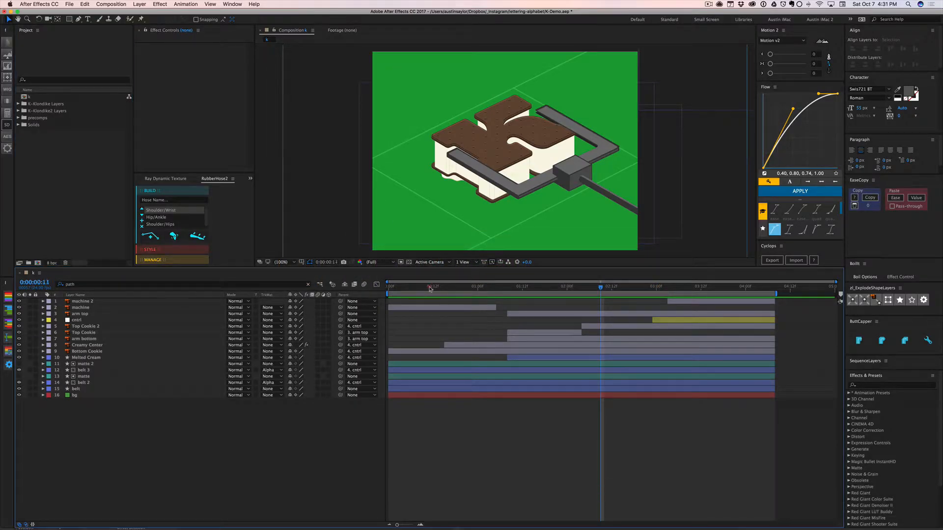
drag(432, 286, 448, 288)
key(ctrl+0)
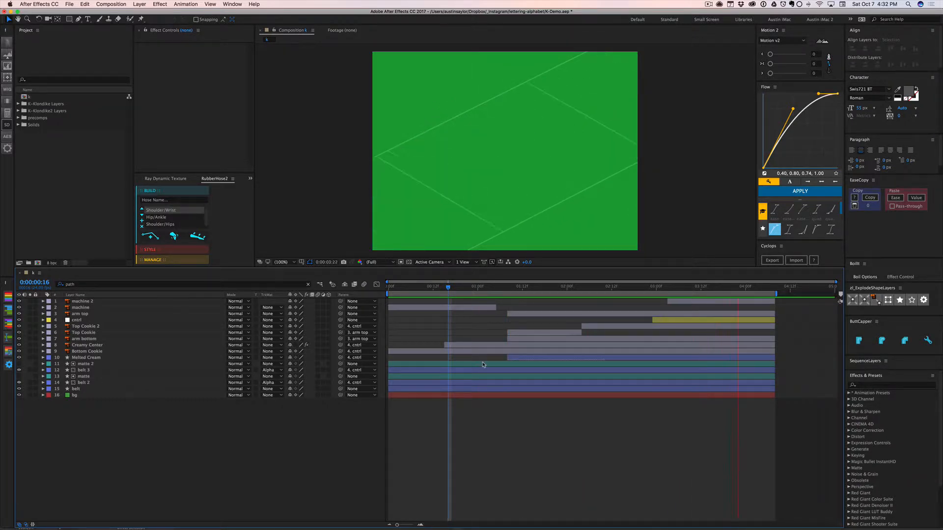
click(520, 287)
drag(521, 289, 568, 290)
- Choose K-Demo.ai from the lettering-alphabet folder as the file to import into the project
click(64, 168)
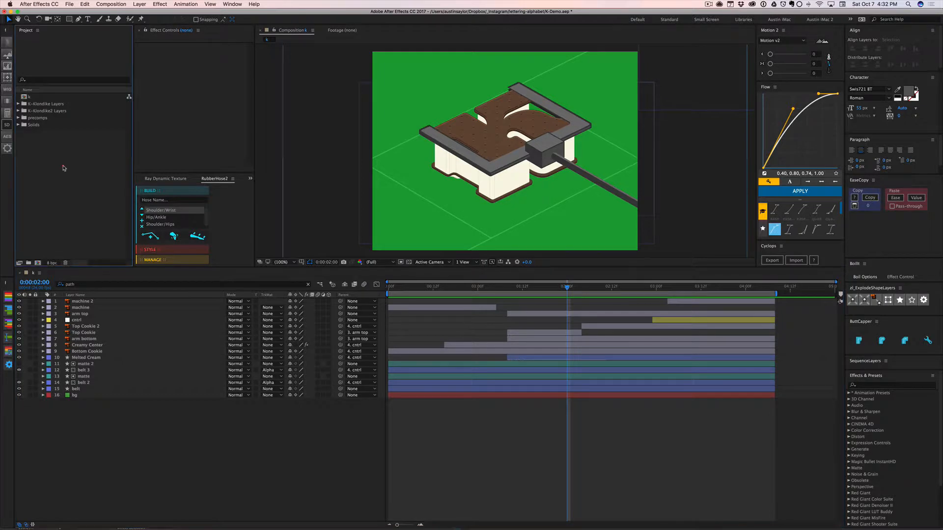
key(super+i)
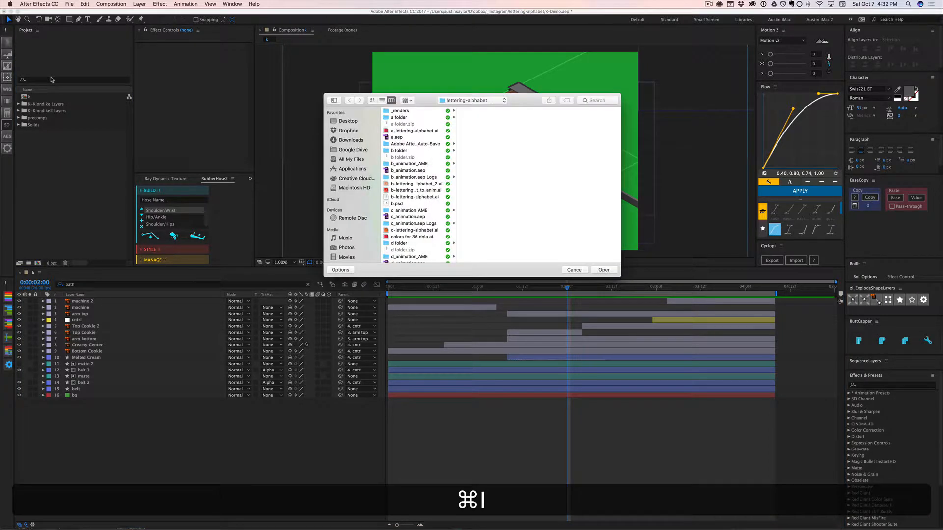
key(k)
scroll(398, 211, down, 3)
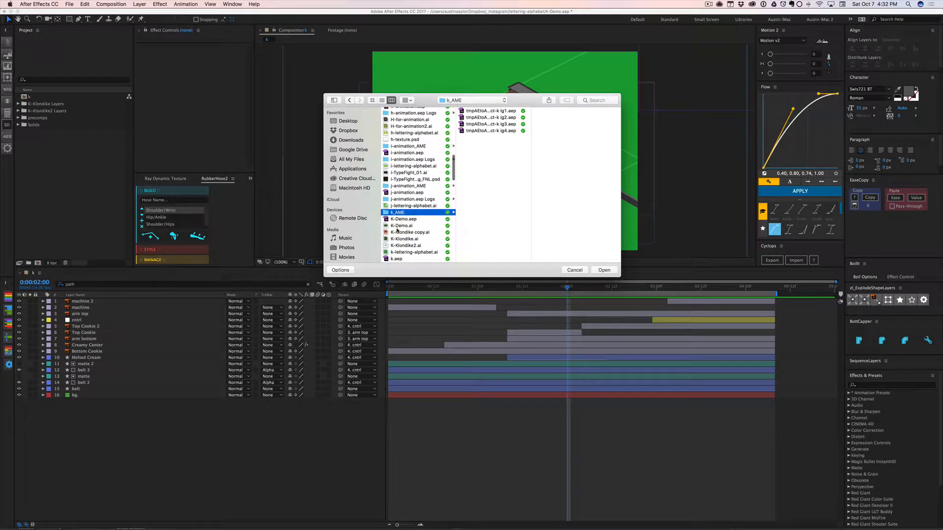
click(397, 227)
click(604, 270)
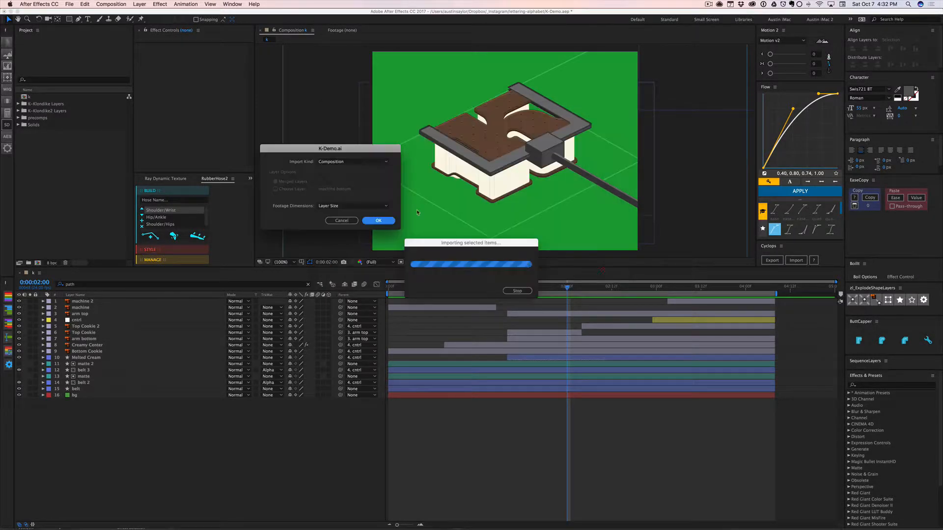
- Import K-Demo.ai as a Composition with its footage dimensions set to Document Size
click(344, 162)
click(350, 176)
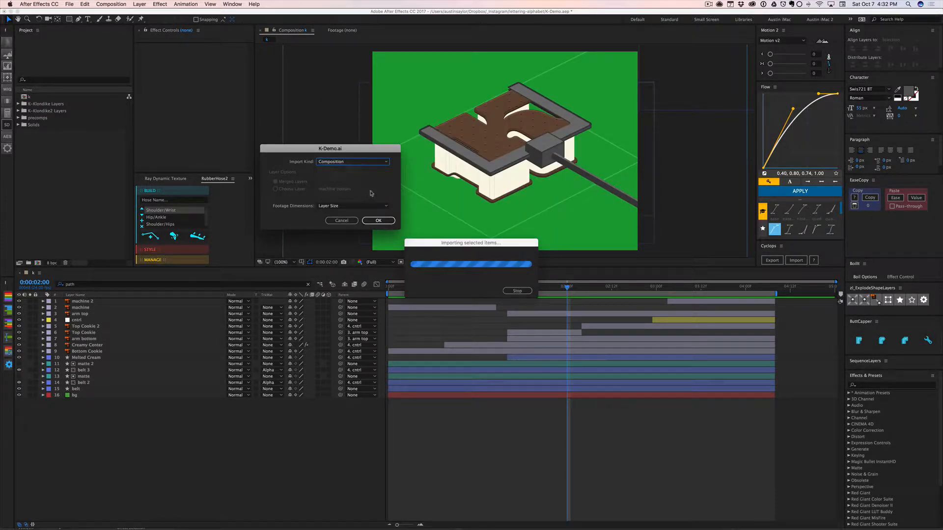
click(346, 206)
click(342, 214)
click(344, 206)
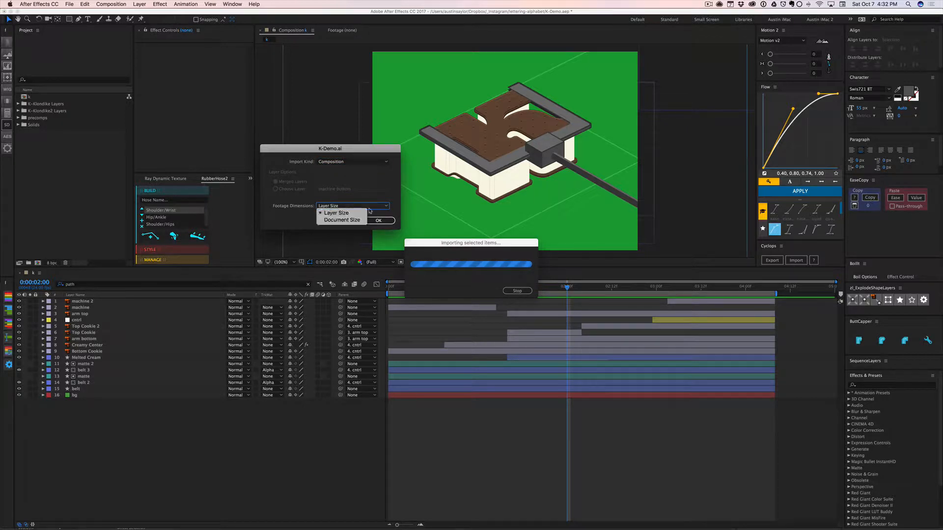
click(349, 220)
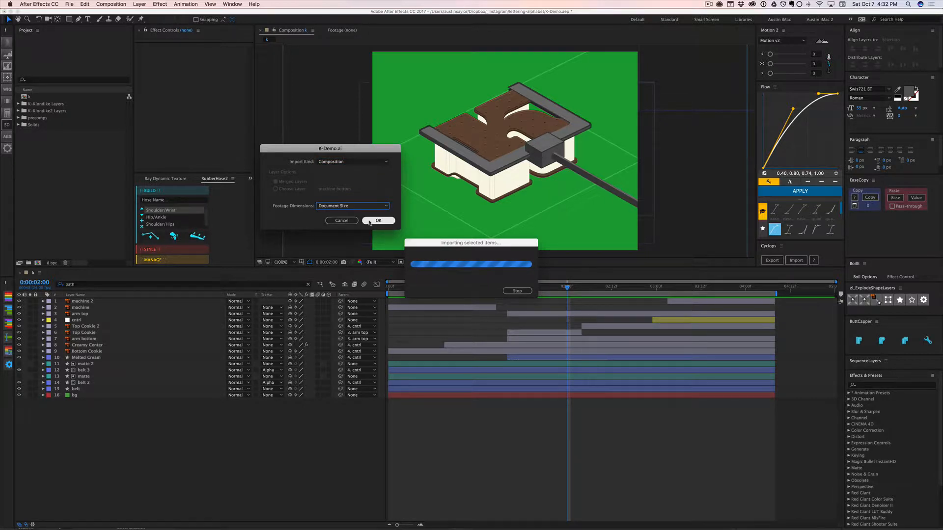
click(378, 221)
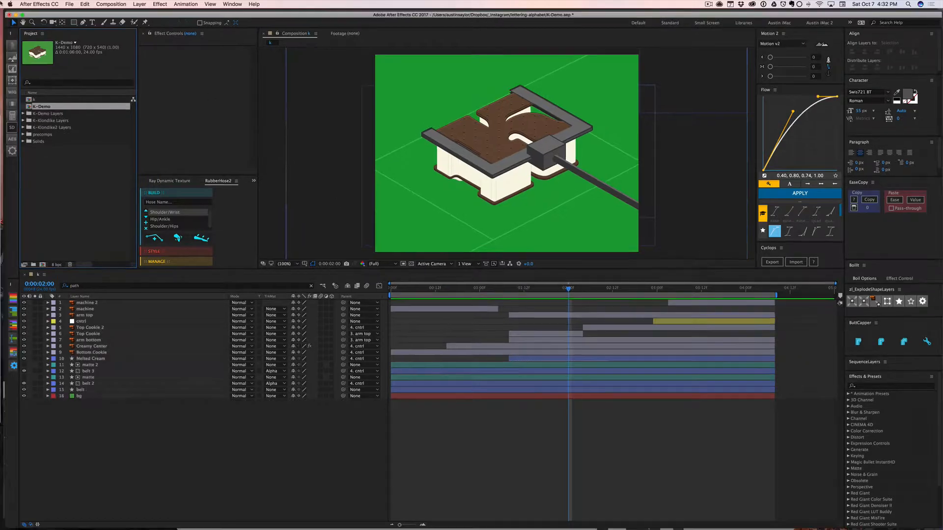
- Open the imported K-Demo composition in the timeline
key(ctrl+Up)
key(ctrl+Up)
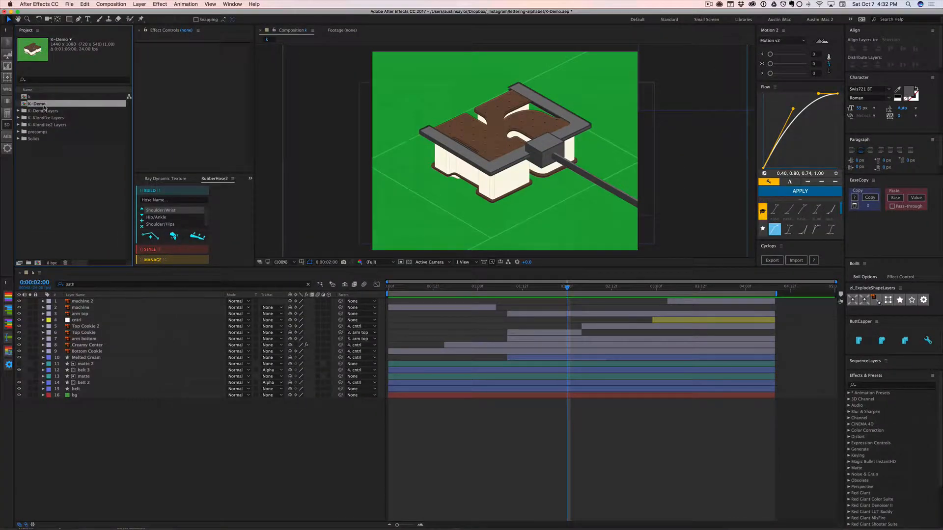
double_click(44, 104)
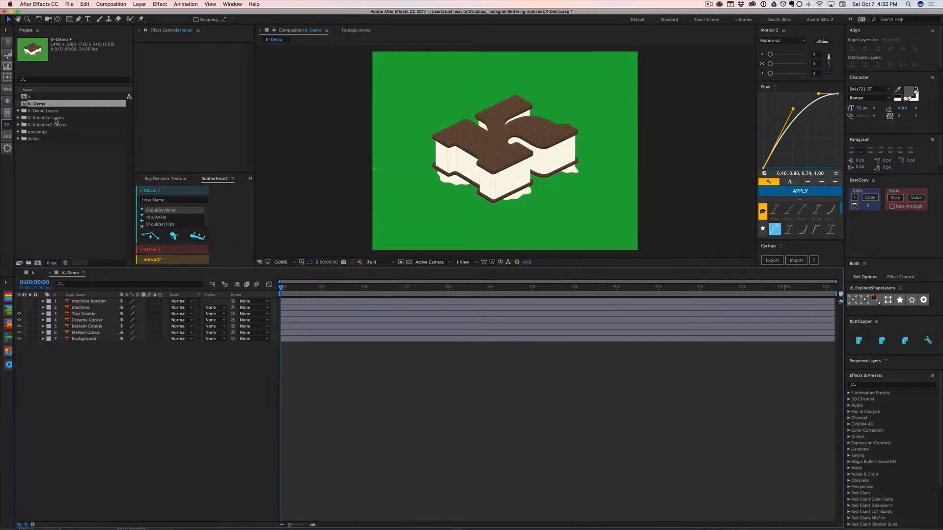
- Select the Top Cookie layer, try resizing it from its lower-left corner handle, undo the changes, and deselect it
click(84, 313)
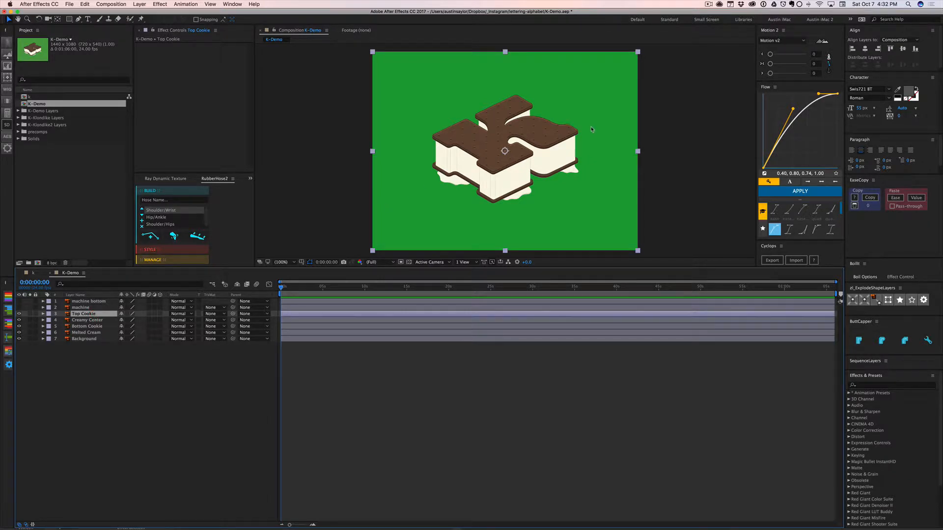
drag(372, 253, 371, 274)
key(super+z)
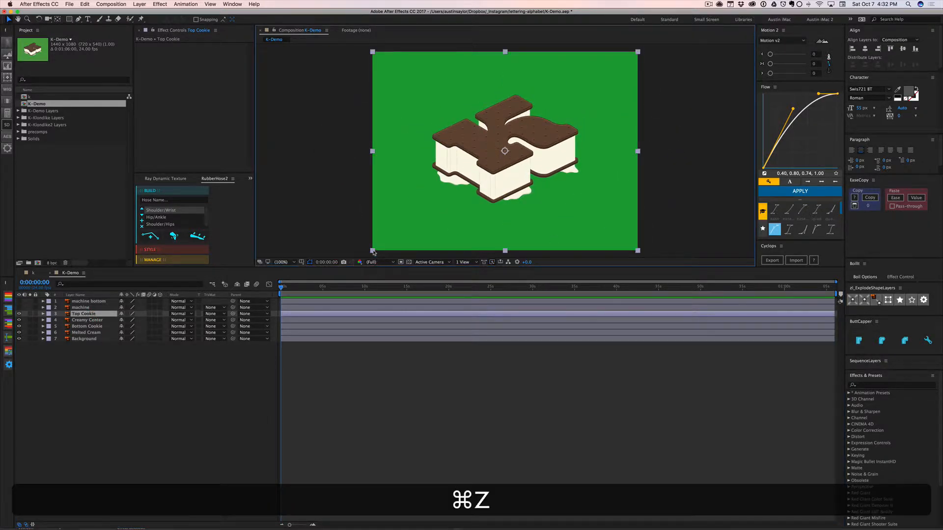
mouse_move(373, 252)
mouse_down()
mouse_move(372, 224)
mouse_move(351, 251)
mouse_move(373, 251)
mouse_up()
key(super+z)
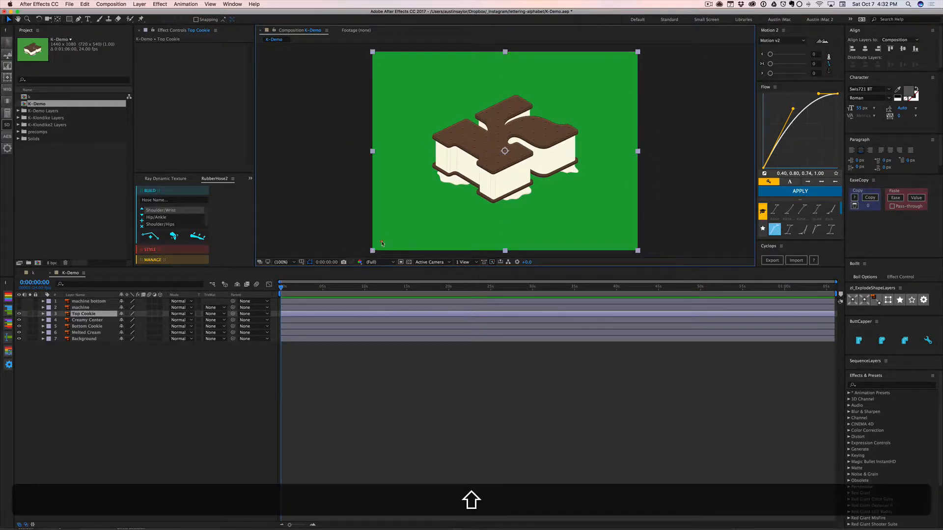
key(super+shift+z)
key(super+z)
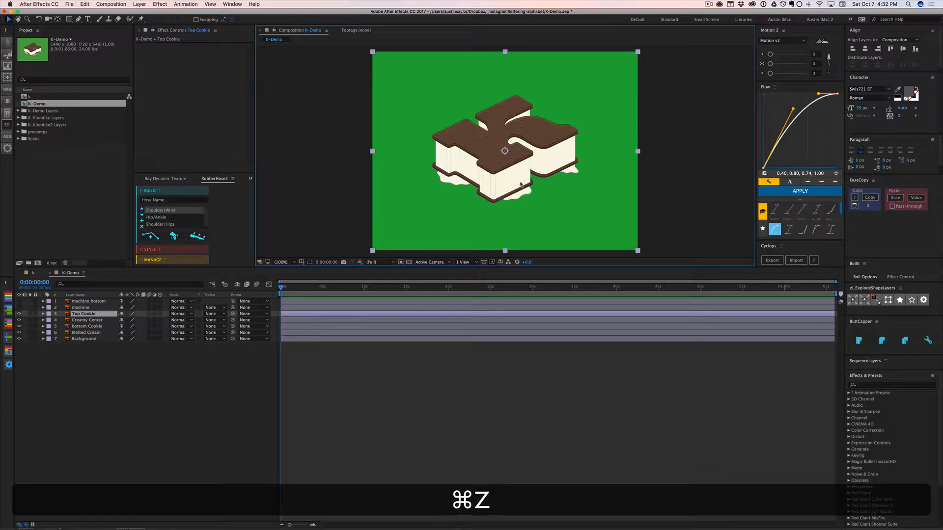
click(302, 403)
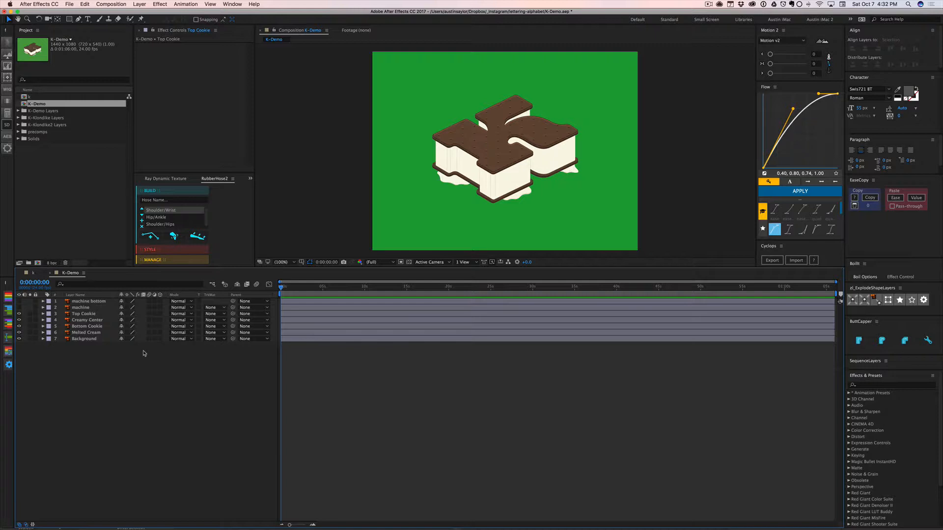
- Undo the K-Demo.ai import in the project
click(48, 171)
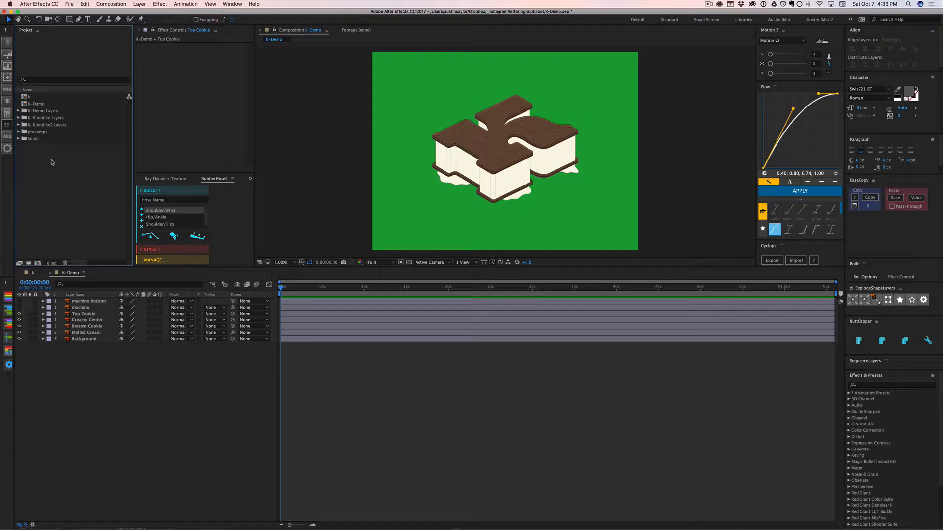
key(super+z)
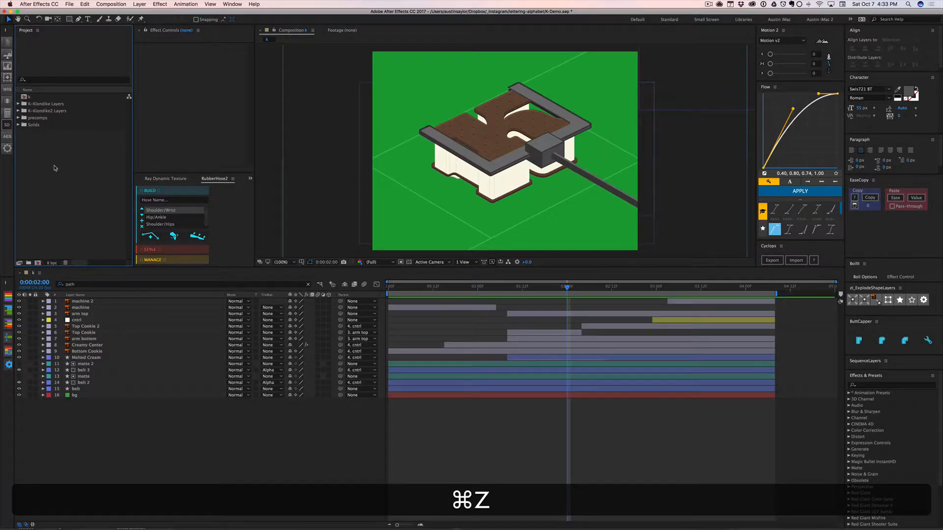
- Import K-Demo.ai as Footage with its layers merged
key(super+i)
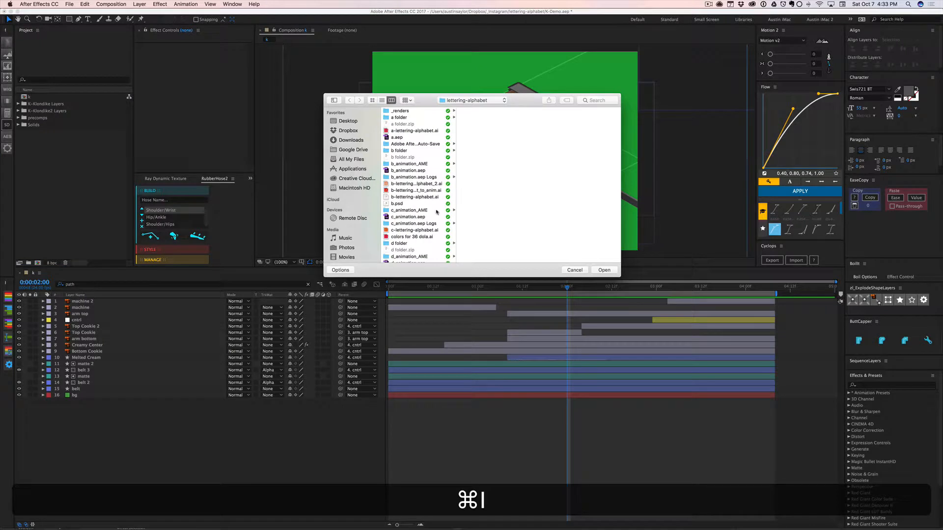
key(k)
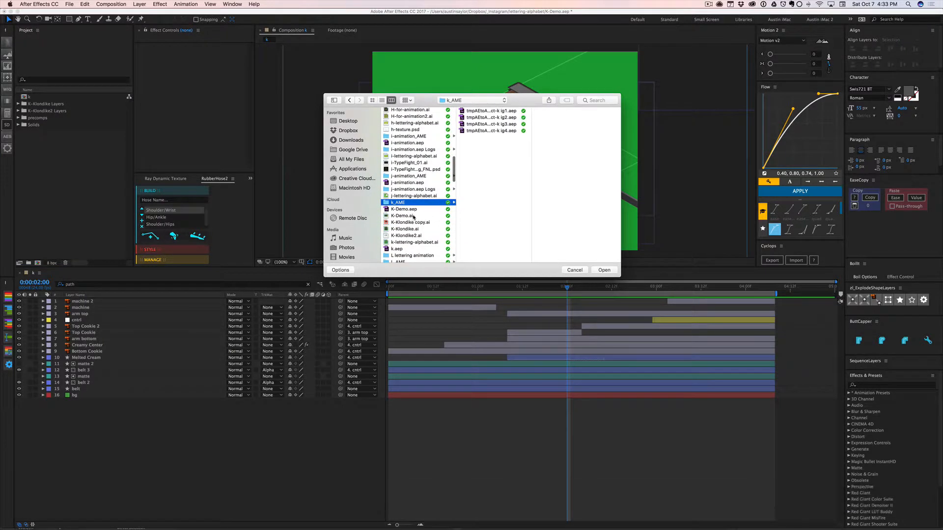
click(408, 216)
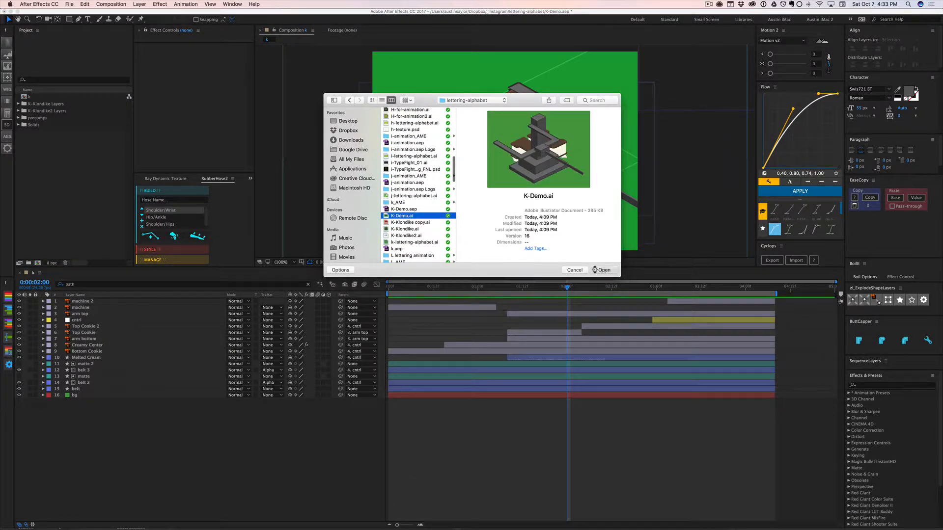
key(Return)
click(352, 206)
click(354, 213)
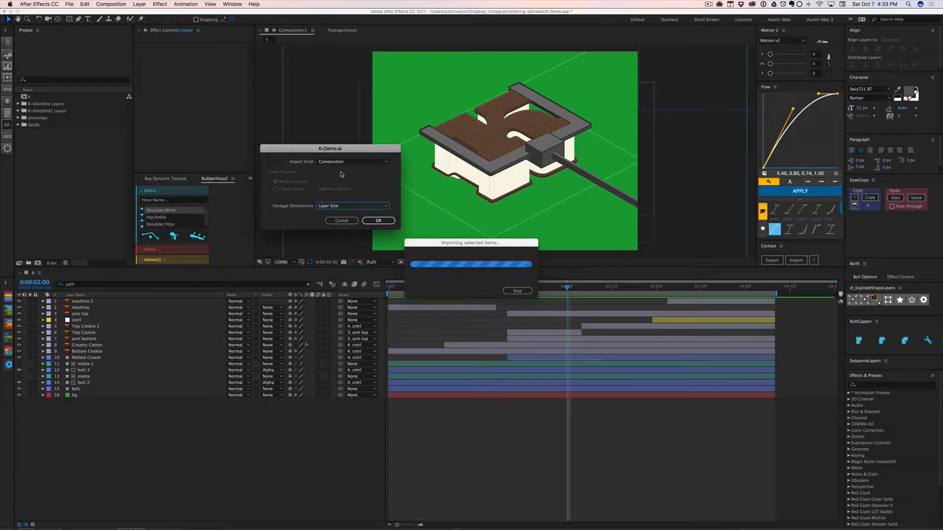
click(349, 161)
click(340, 168)
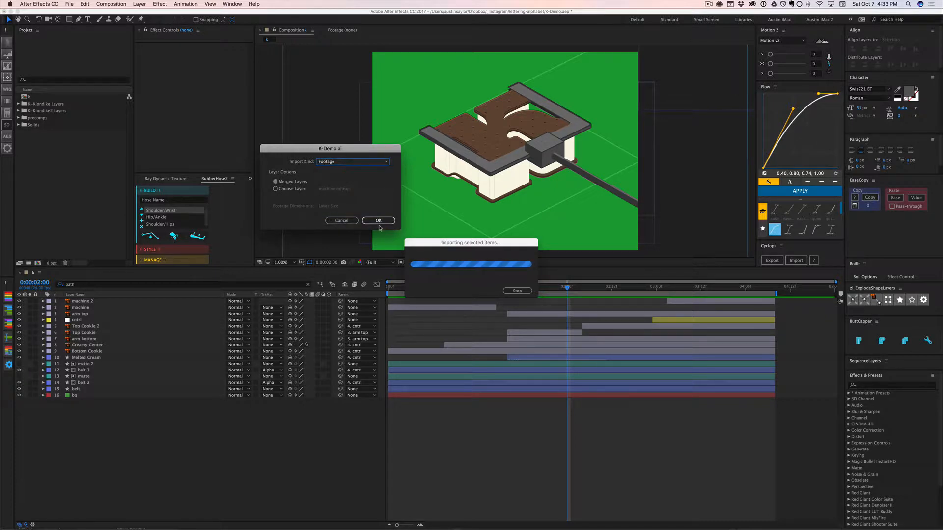
click(378, 221)
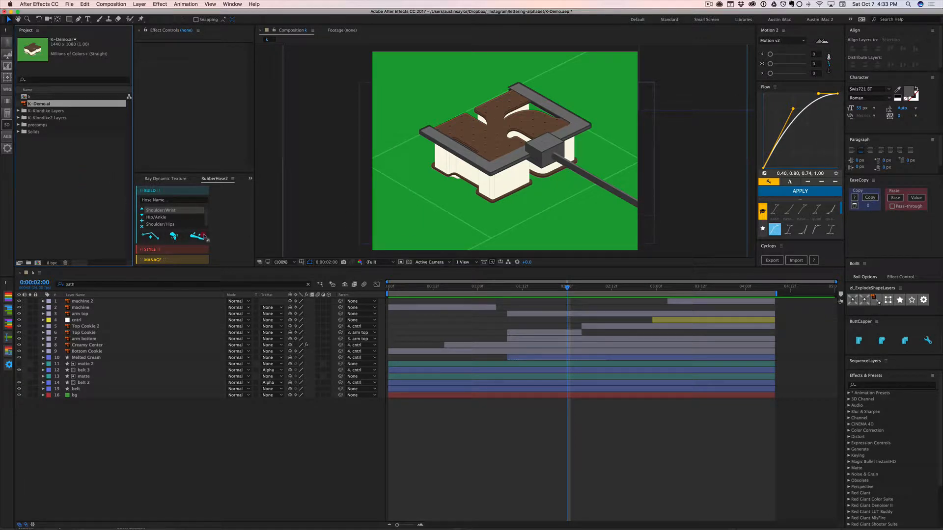
- Undo the merged-layer footage import of K-Demo.ai
click(204, 237)
key(super+z)
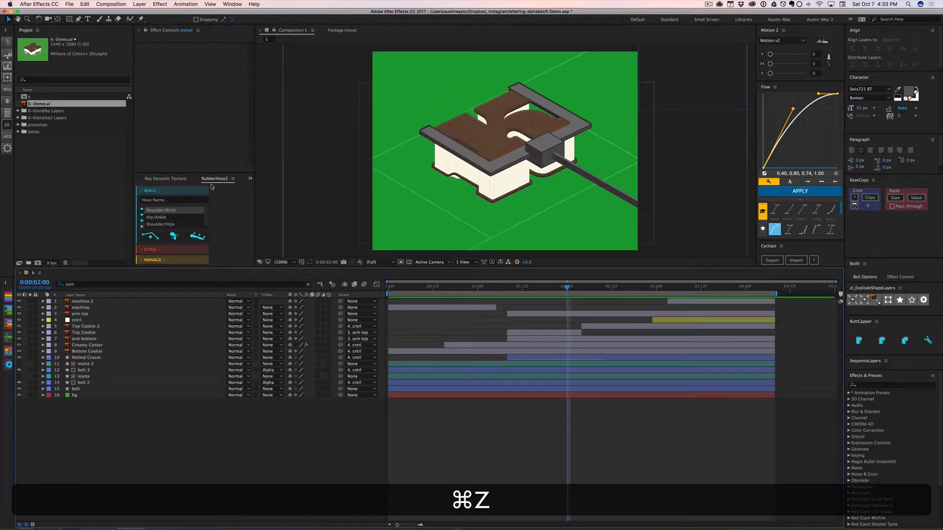
key(super+z)
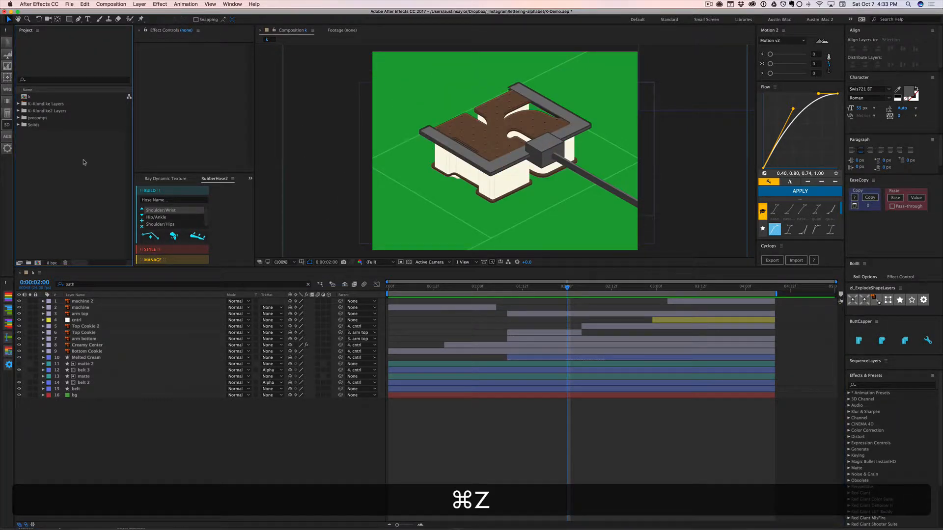
- Import only the machine layer of K-Demo.ai as Footage with its dimensions set to Layer Size
key(super+i)
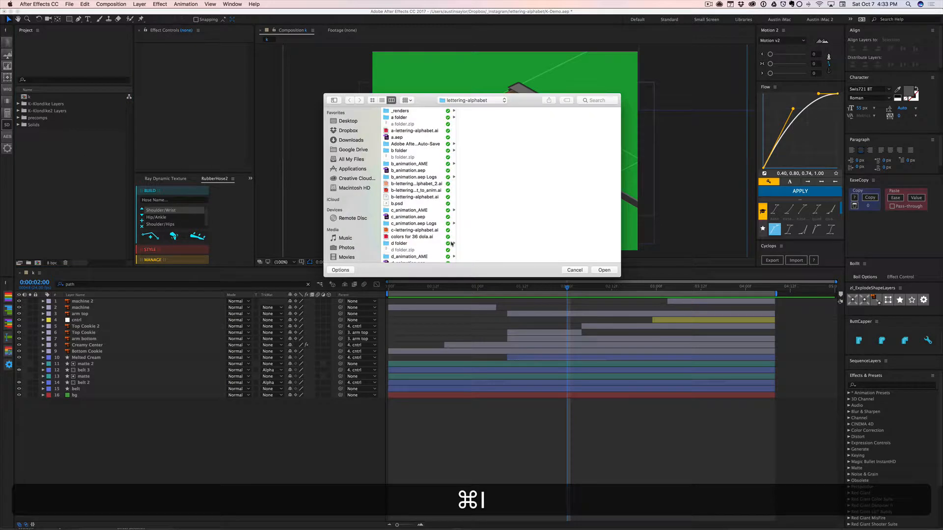
key(k)
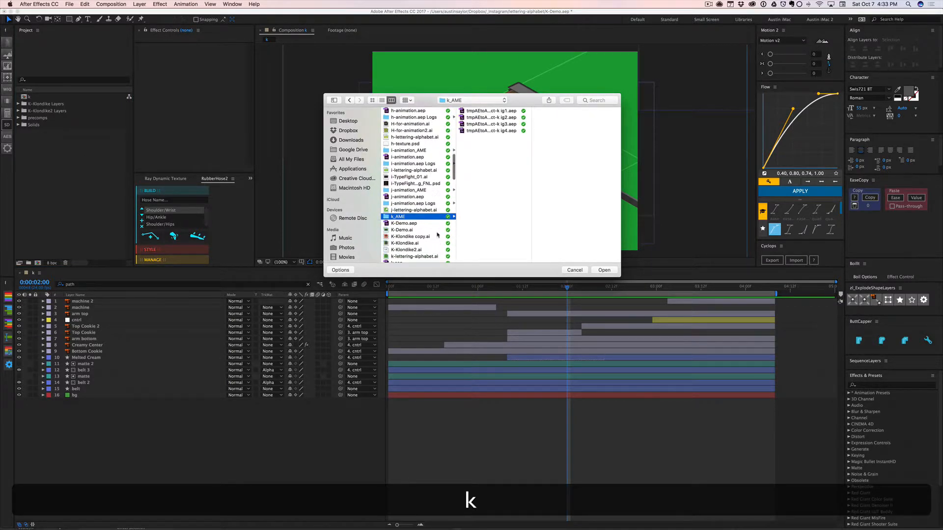
click(414, 230)
click(604, 270)
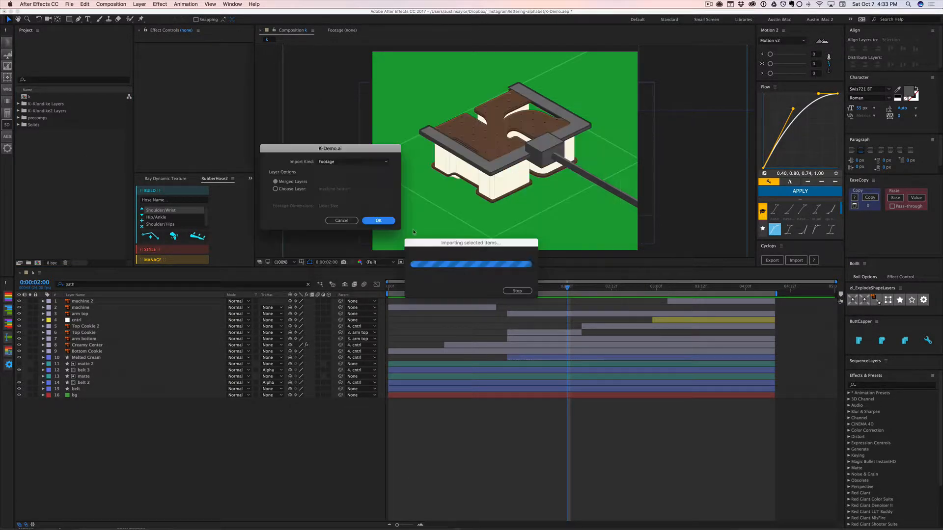
click(329, 163)
click(329, 169)
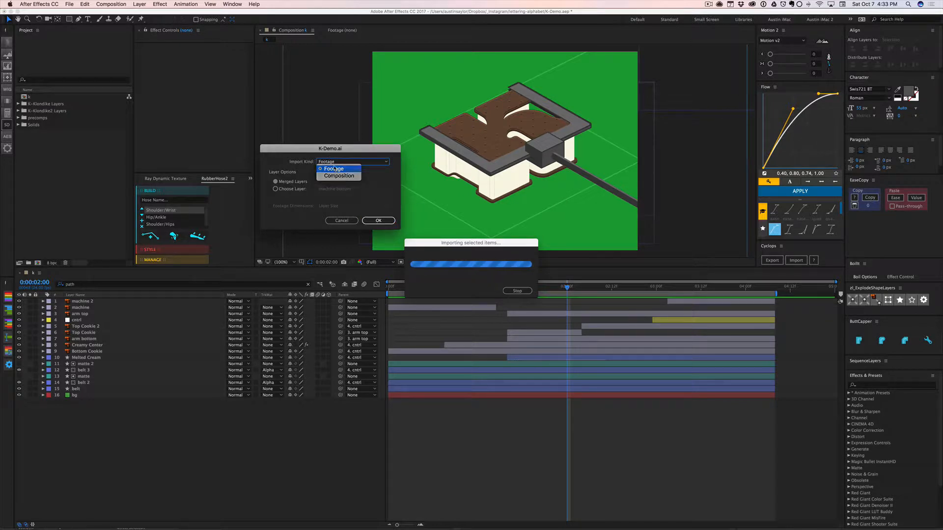
click(294, 191)
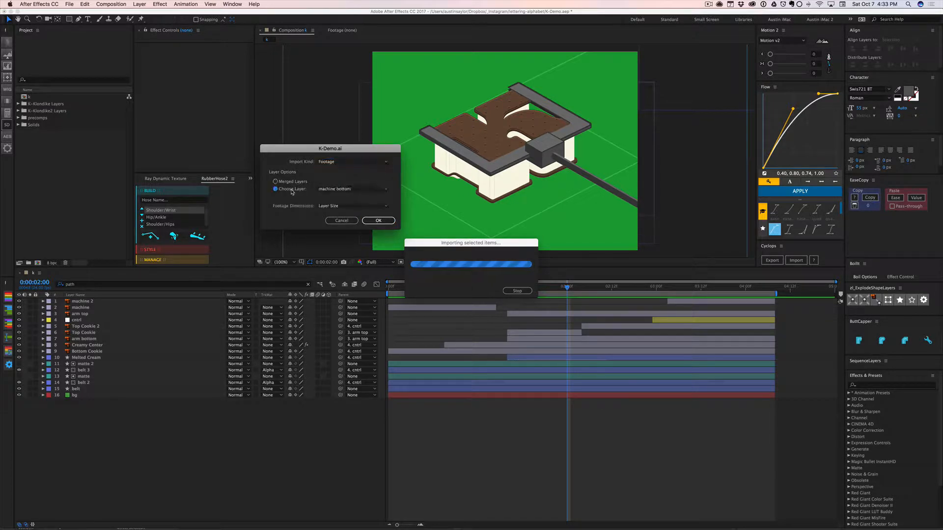
click(348, 189)
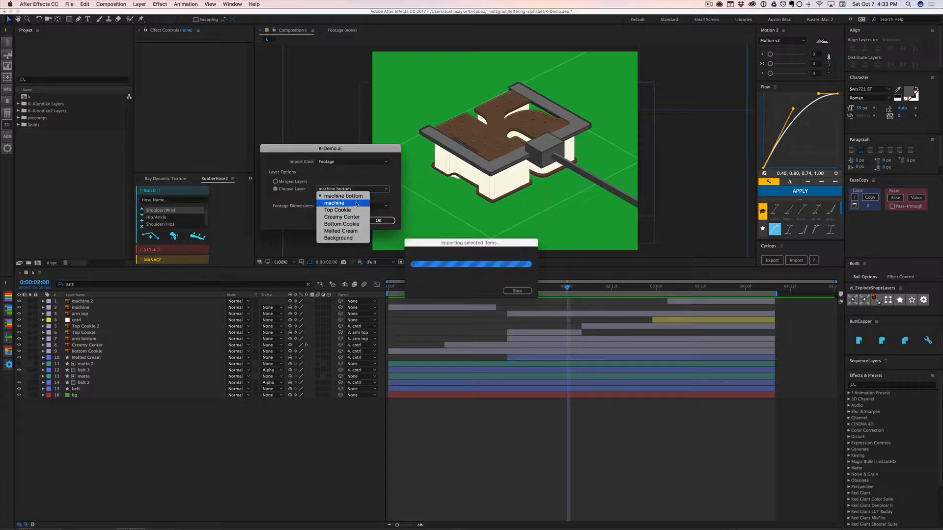
click(357, 202)
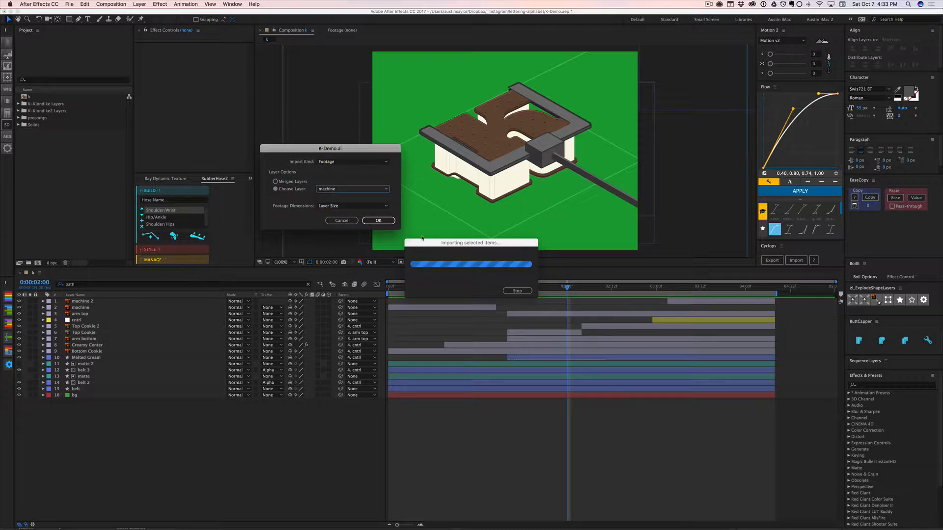
click(378, 220)
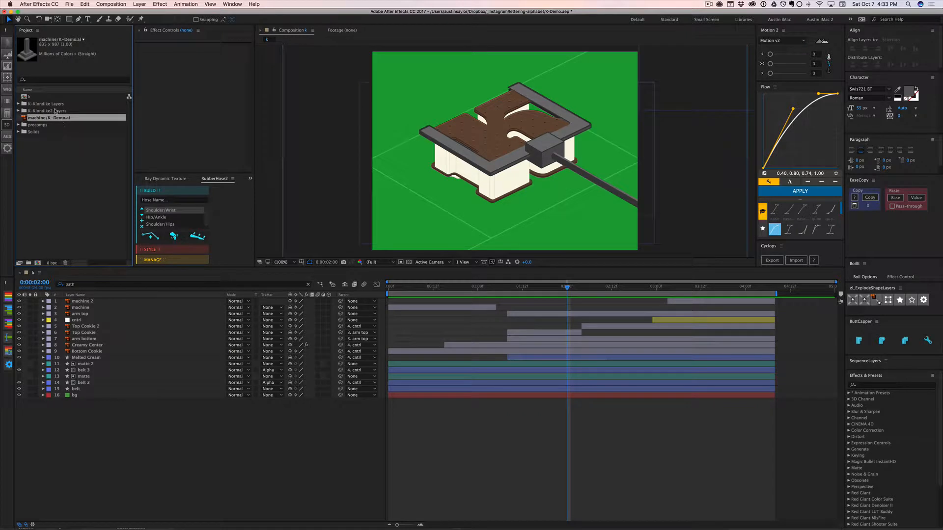
- Place the imported machine layer in the k composition, and undo both its placement and its import
drag(289, 134, 504, 182)
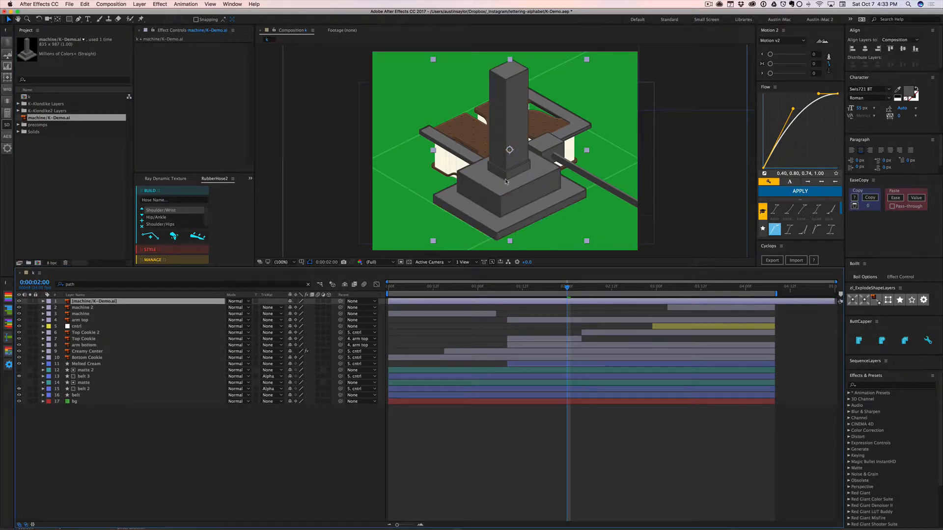
key(super+z)
key(super+z)
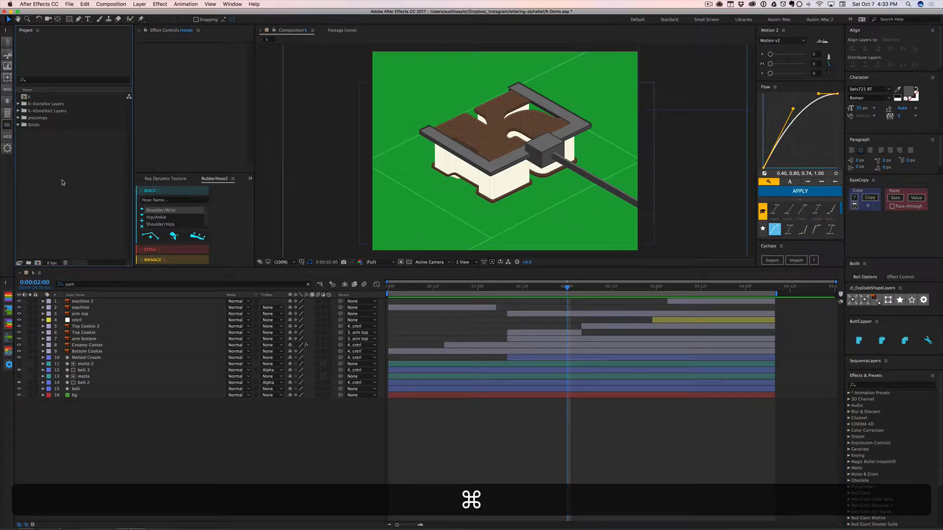
- Import K-Demo.ai as a Composition with its footage dimensions set to Layer Size, and open the composition in the timeline
key(super+i)
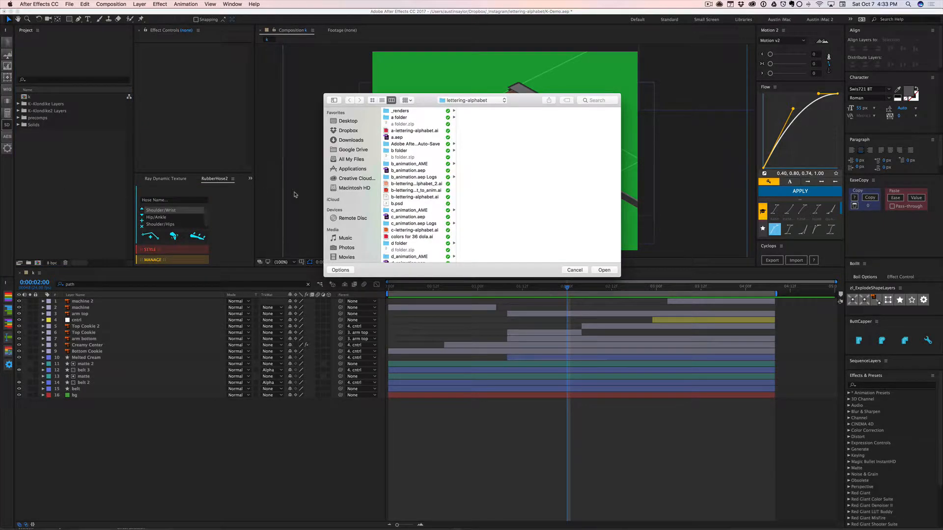
key(k)
scroll(407, 199, down, 5)
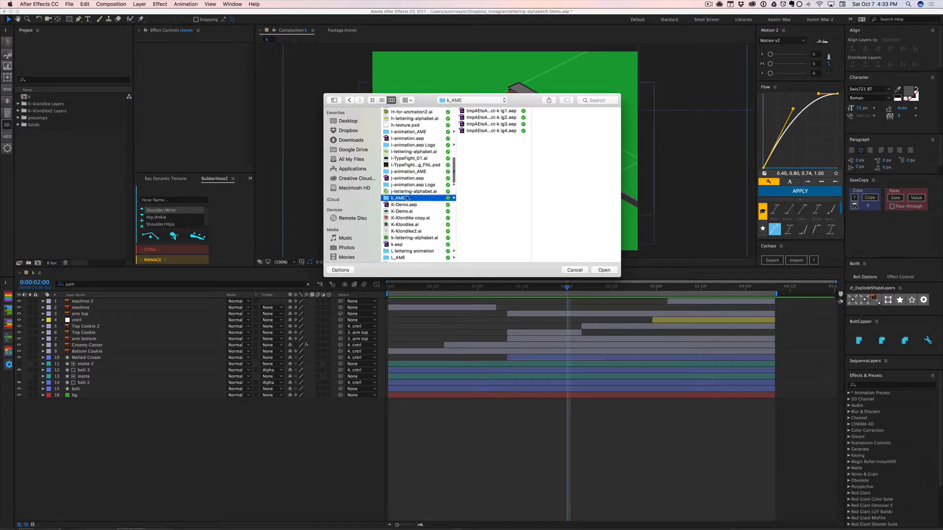
scroll(407, 199, up, 5)
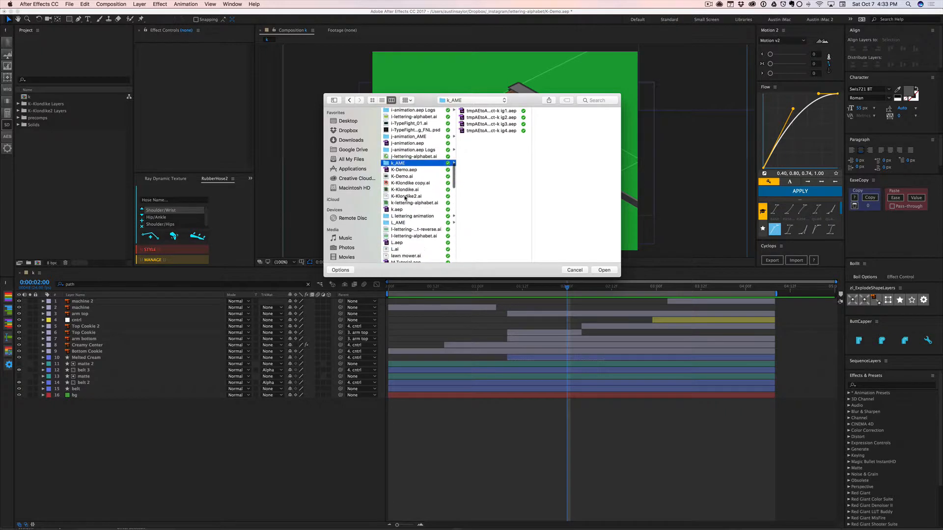
click(405, 176)
click(602, 272)
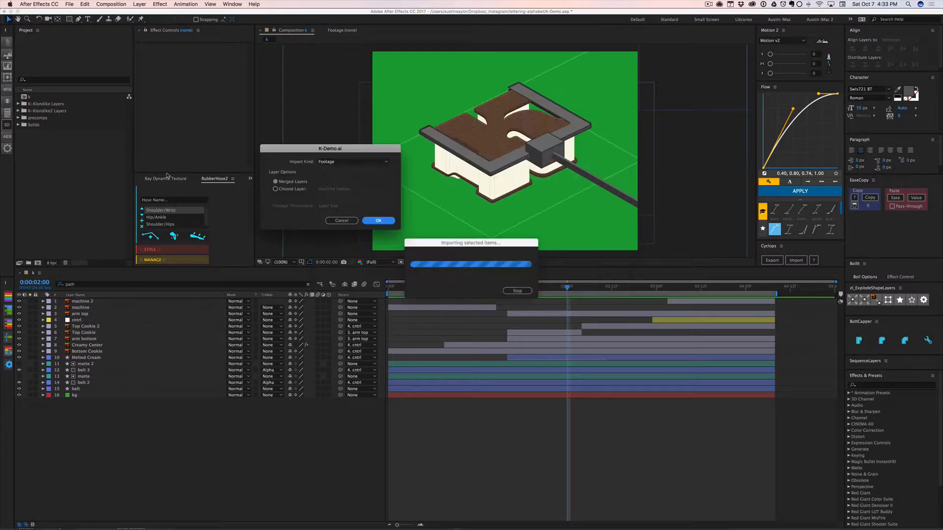
click(343, 162)
click(338, 169)
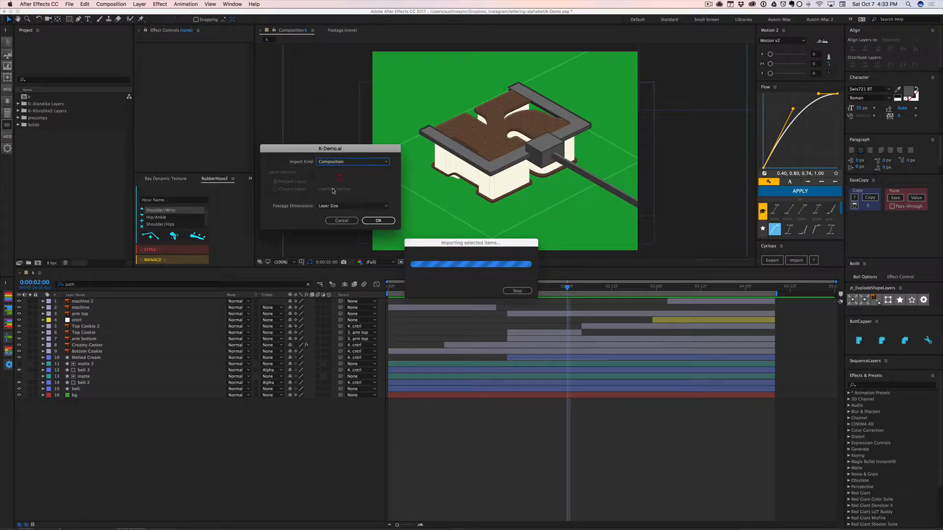
click(347, 206)
click(343, 207)
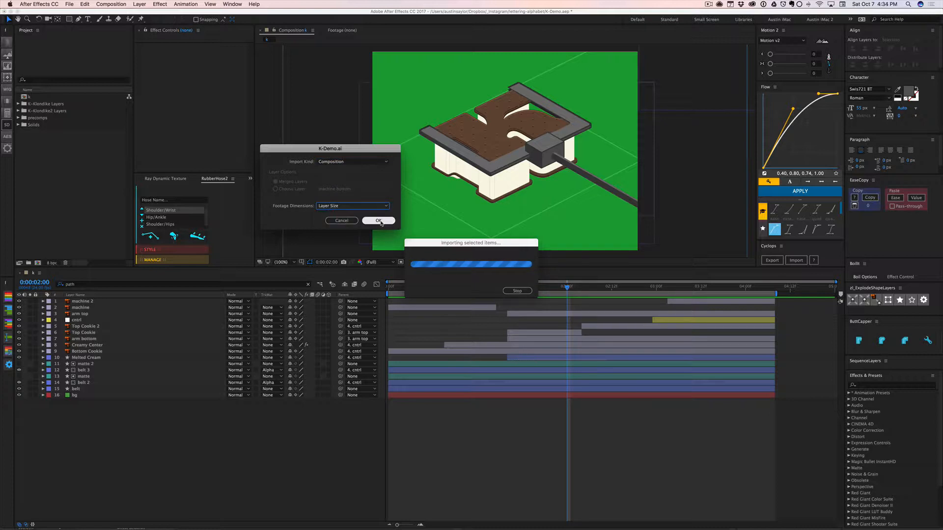
click(380, 221)
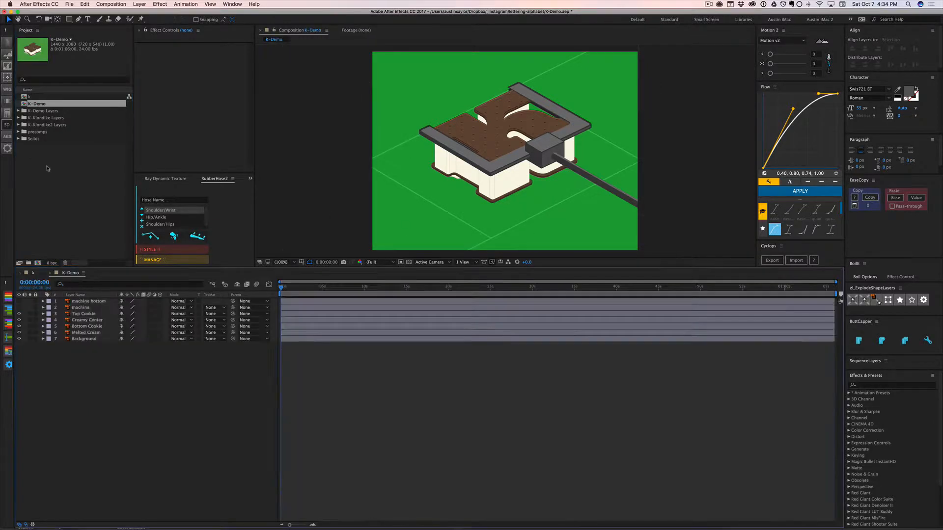
- Try adjusting the Top Cookie layer from its lower middle handle, undo the change, and deselect the layer
click(90, 313)
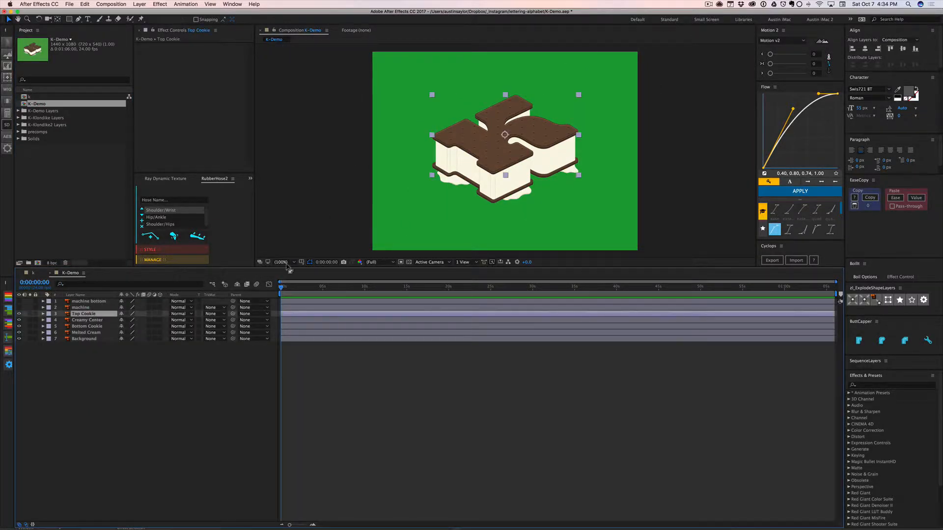
drag(509, 175, 528, 205)
key(cmd+z)
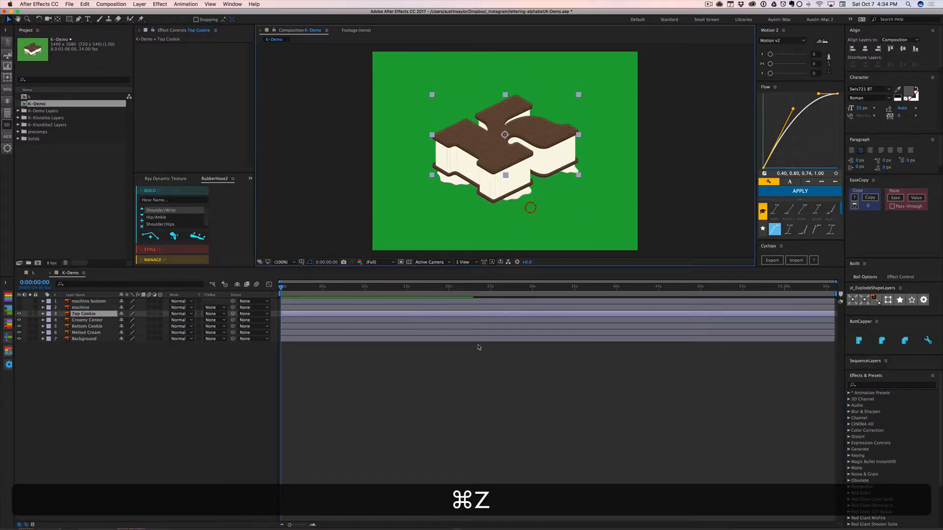
click(461, 371)
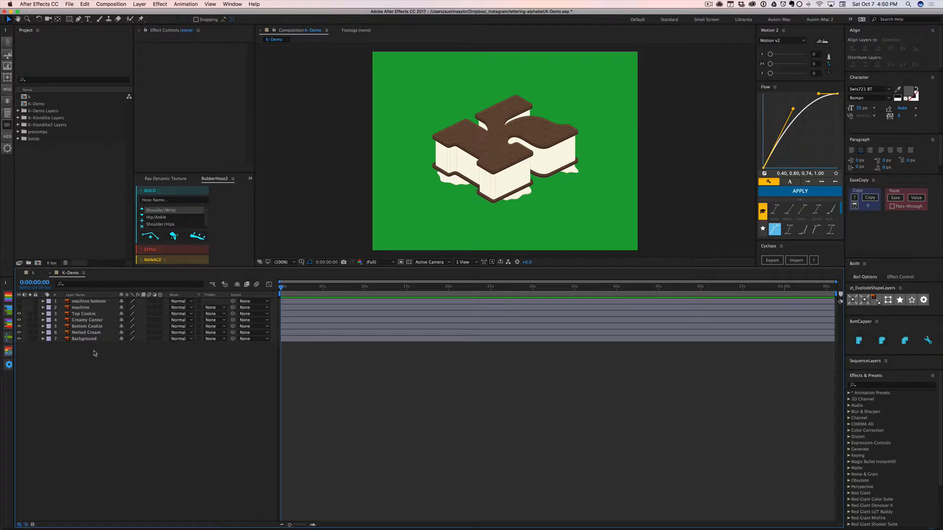
- Open the settings for a new composition with the K-Demo composition selected, and activate the frame rate for editing
click(35, 104)
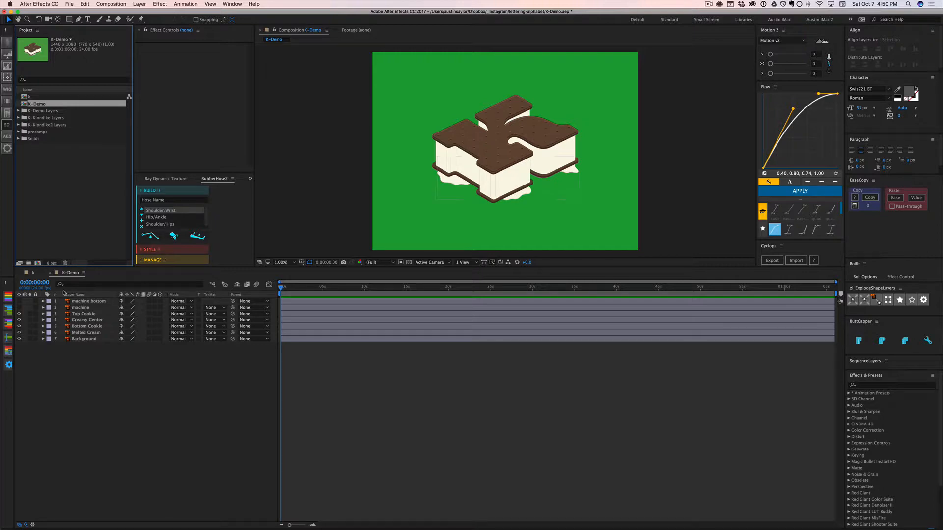
click(38, 263)
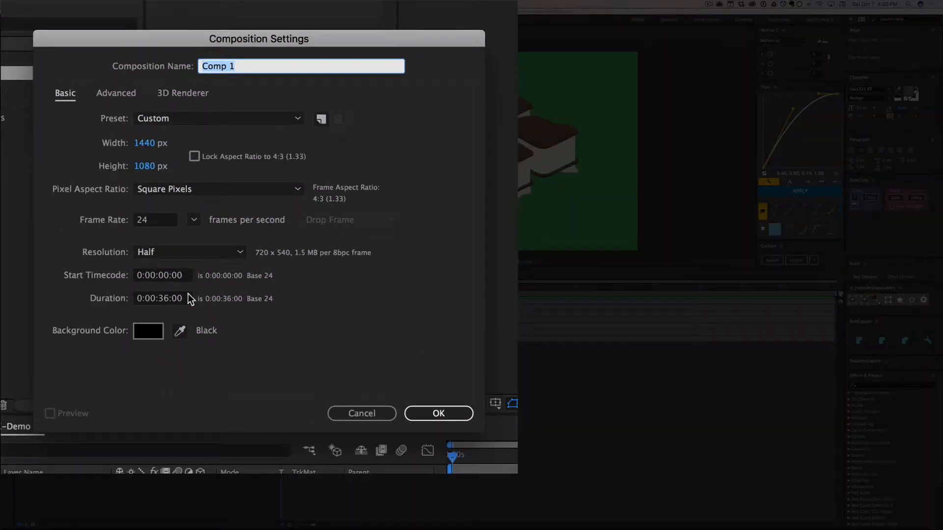
click(157, 221)
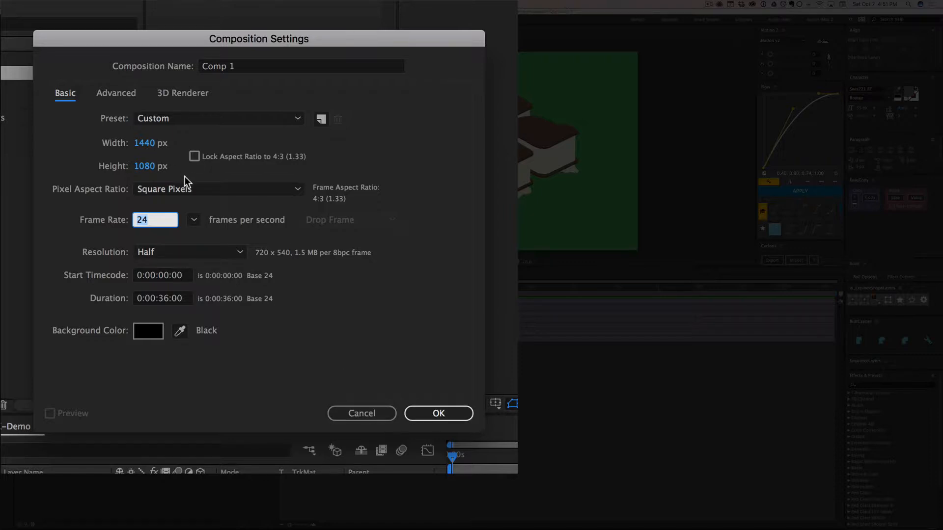
- Lock the new composition's aspect ratio to 4:3, try a width of 800 px, undo it, and unlock the ratio
click(194, 156)
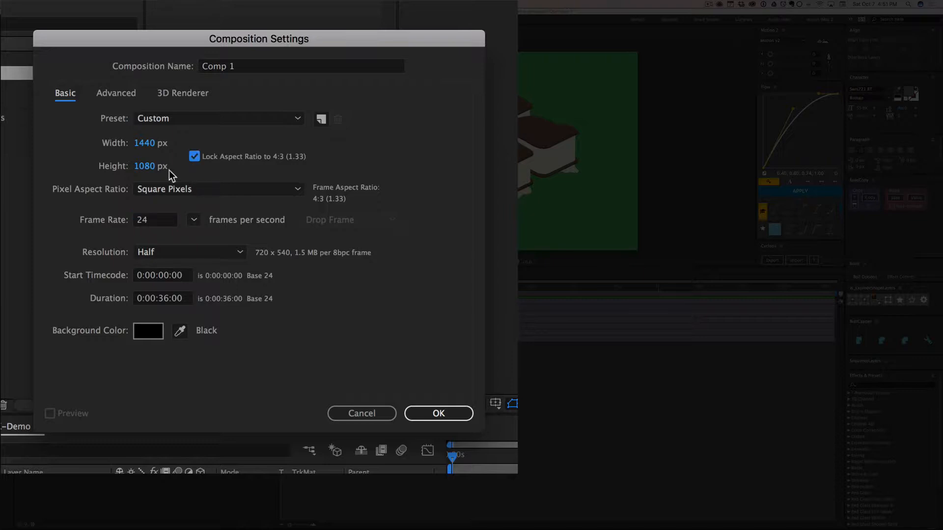
click(143, 142)
text(800)
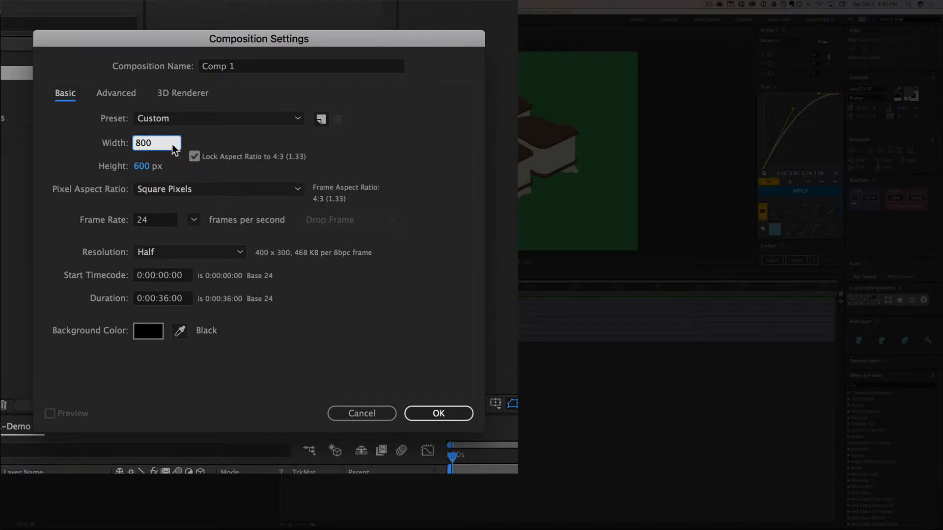
key(super+z)
click(194, 157)
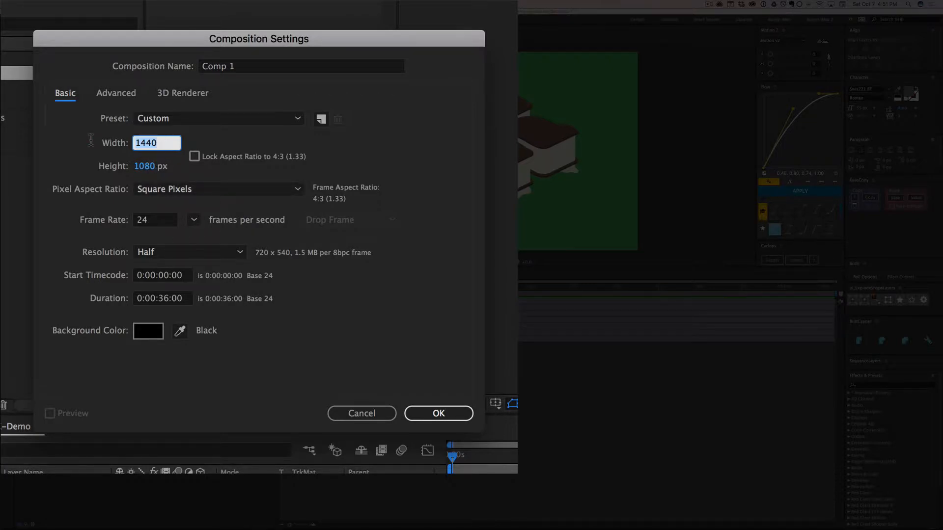
- Try creating the new composition with a width of 1080 px, and undo its creation
text(100)
key(BackSpace)
key(BackSpace)
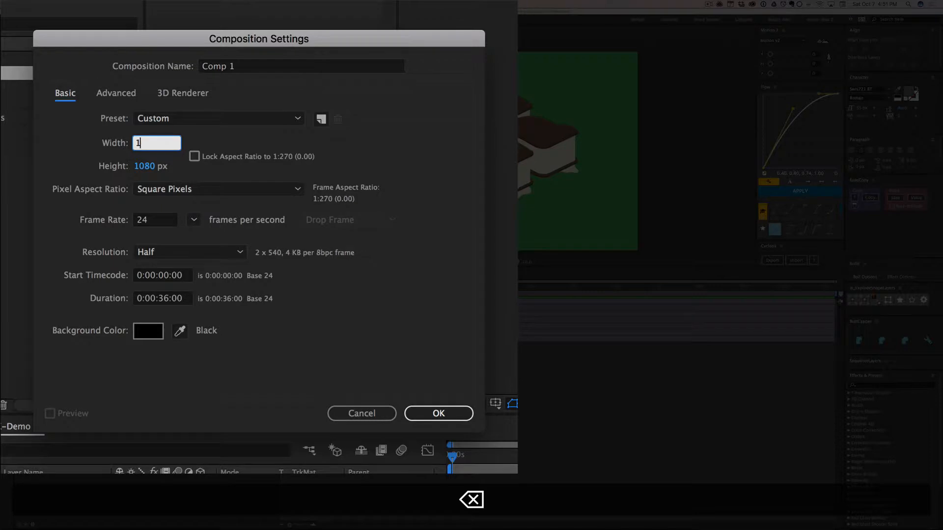
text(080)
key(Return)
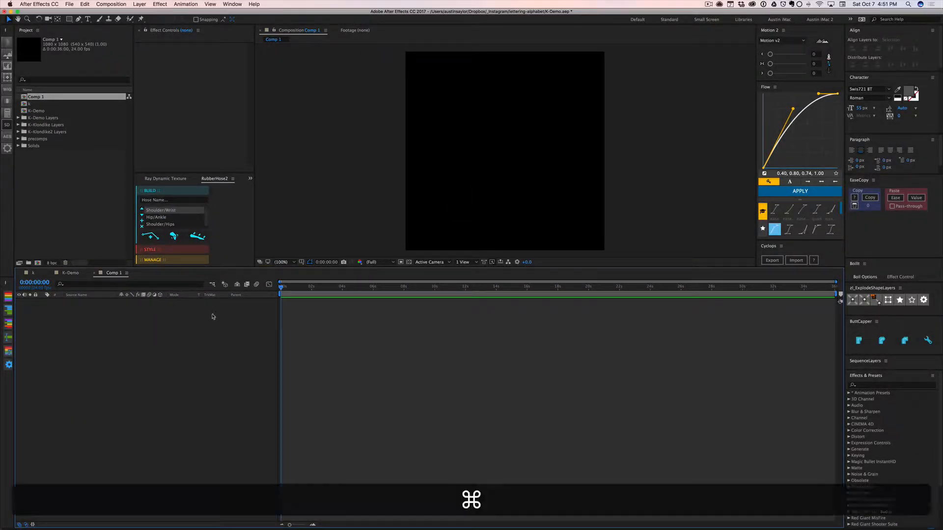
key(super+z)
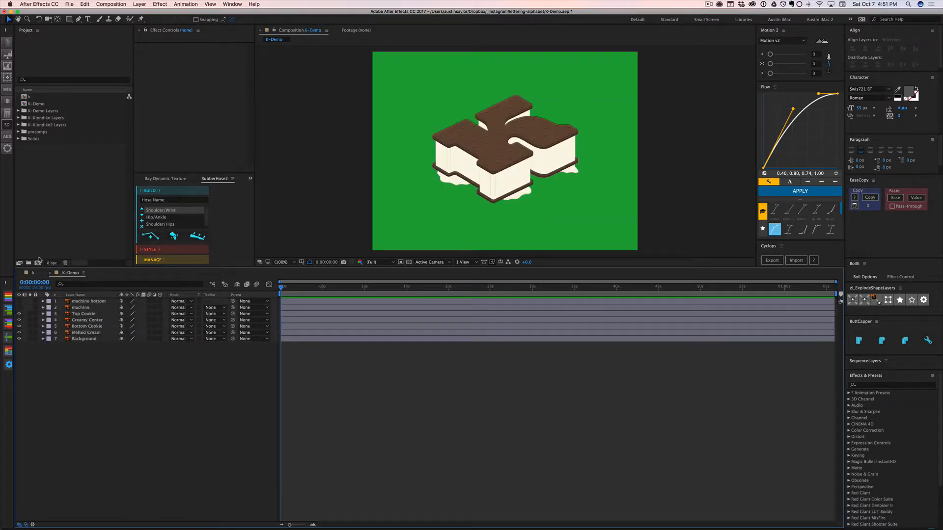
- Create a new composition 1440 px wide, keeping the existing height, frame rate and duration
key(super+n)
click(155, 143)
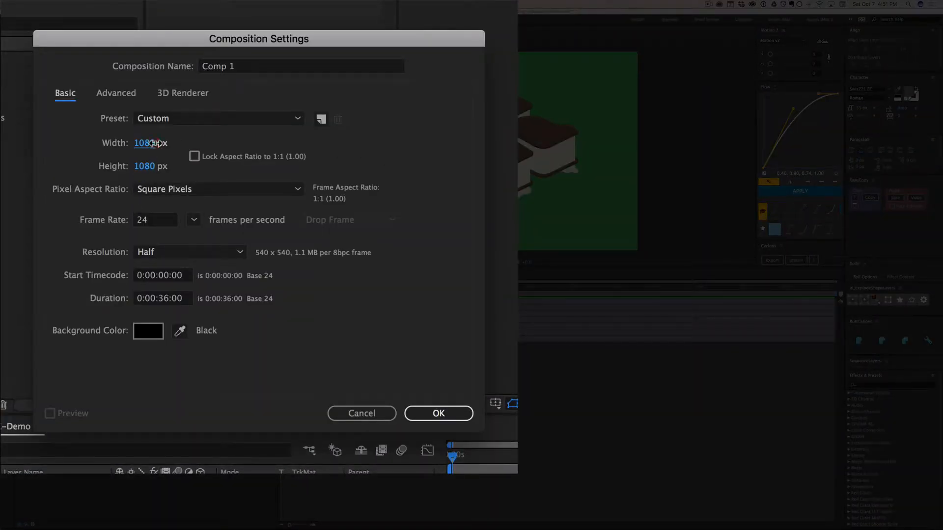
text(1440)
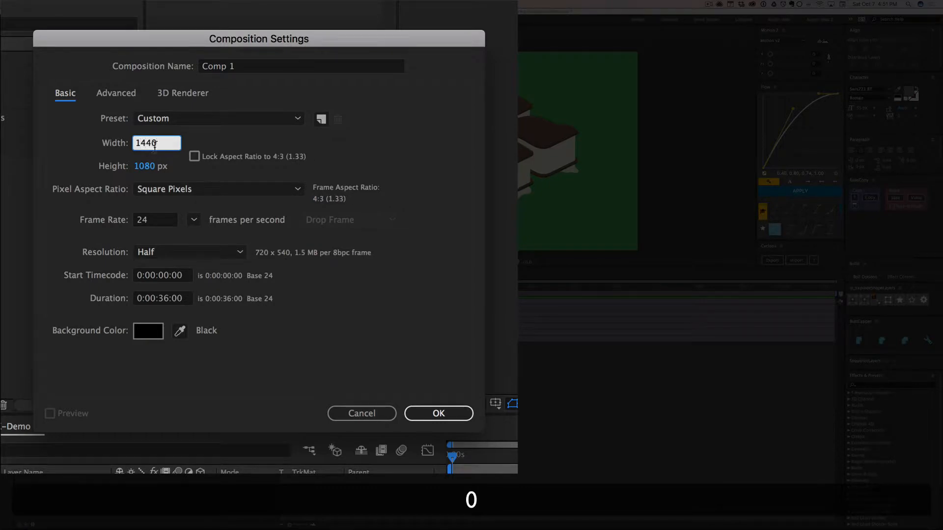
click(156, 220)
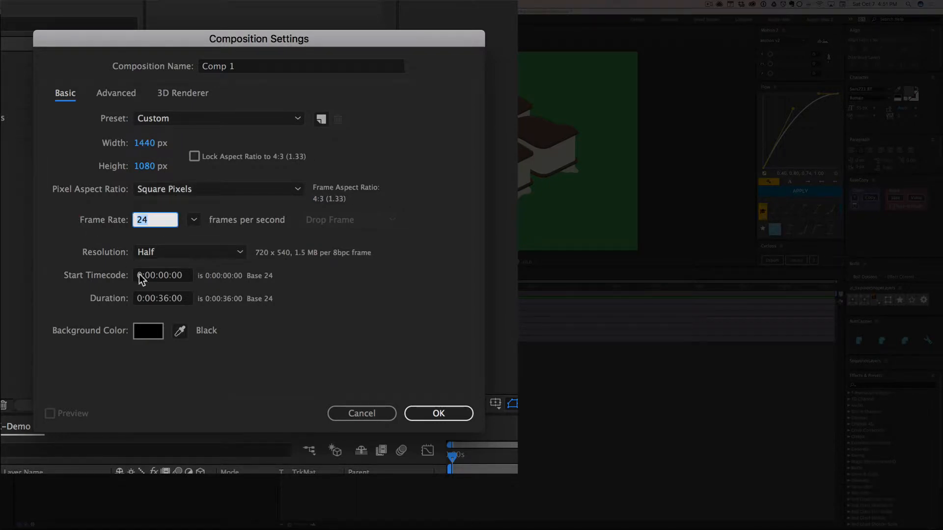
click(164, 299)
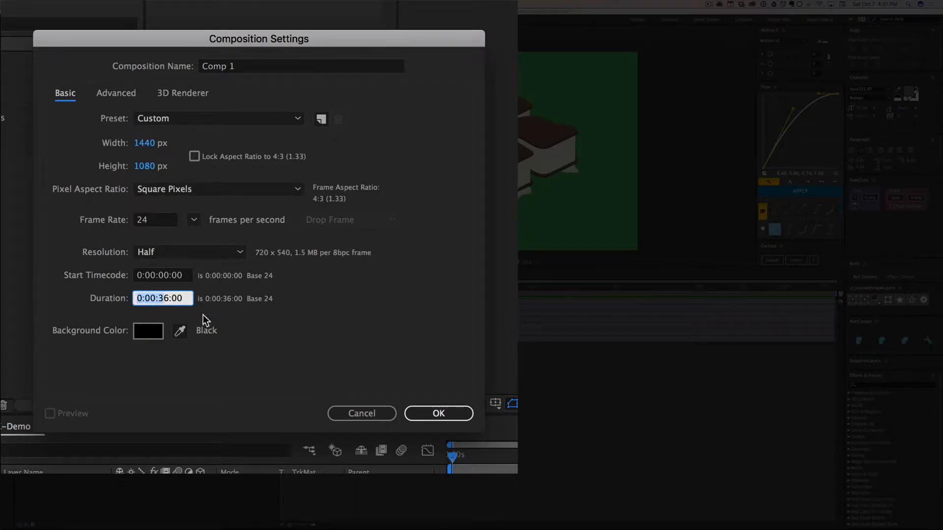
click(428, 413)
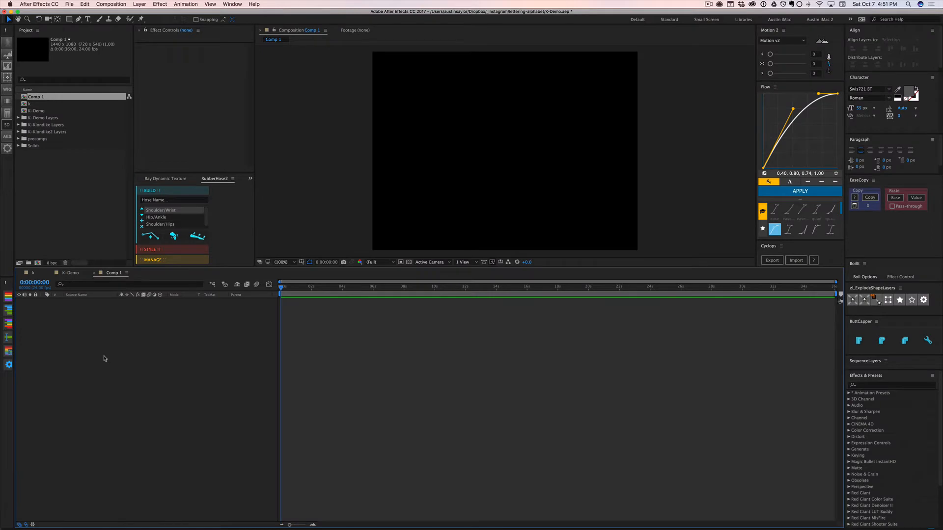
- Copy all the layers of the K-Demo composition into Comp 1, and list them by layer name instead of source name
click(69, 273)
drag(102, 363, 42, 299)
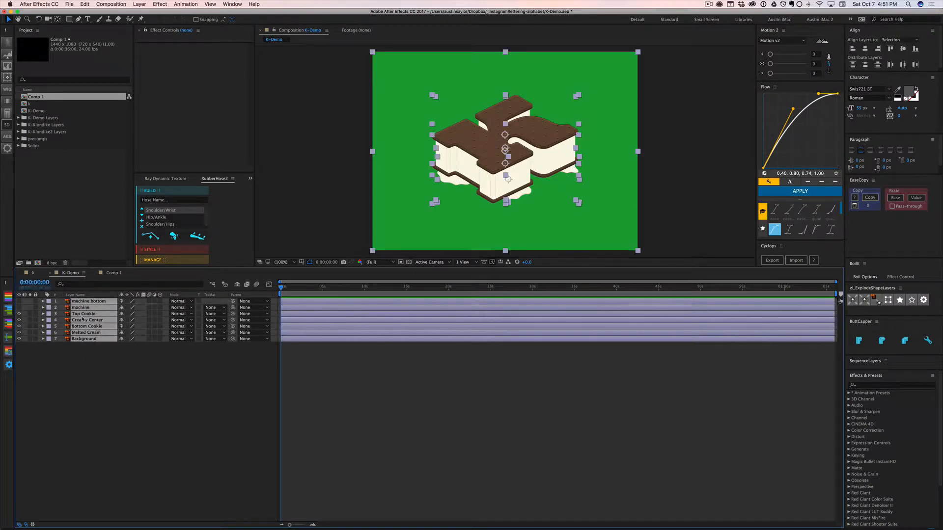
key(super+c)
click(113, 273)
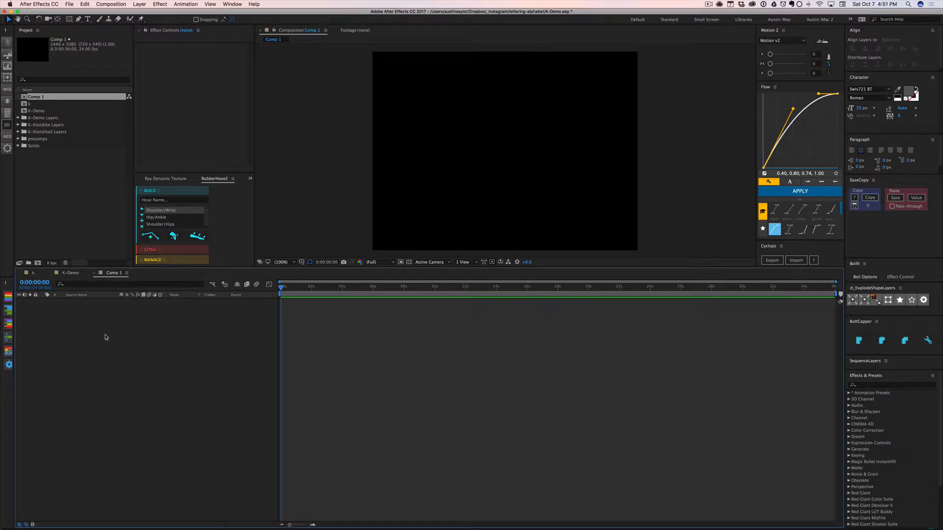
key(super+v)
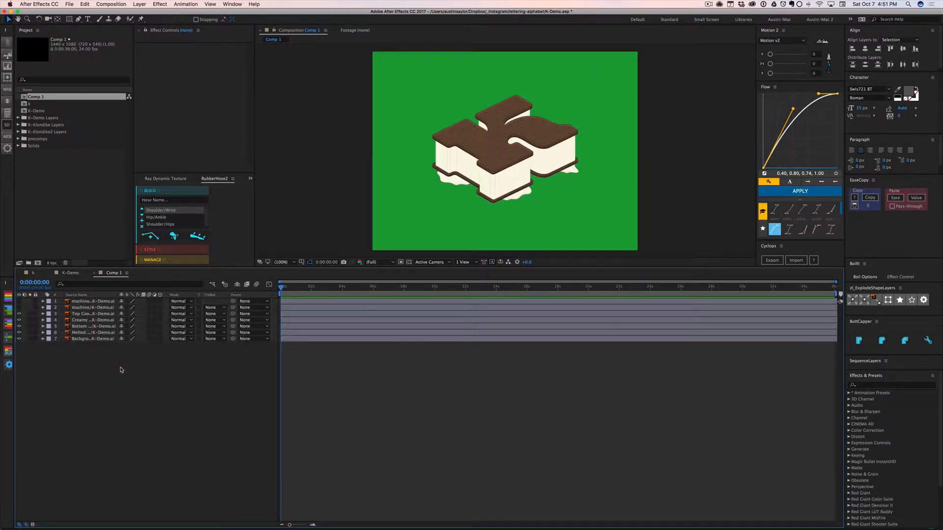
click(121, 370)
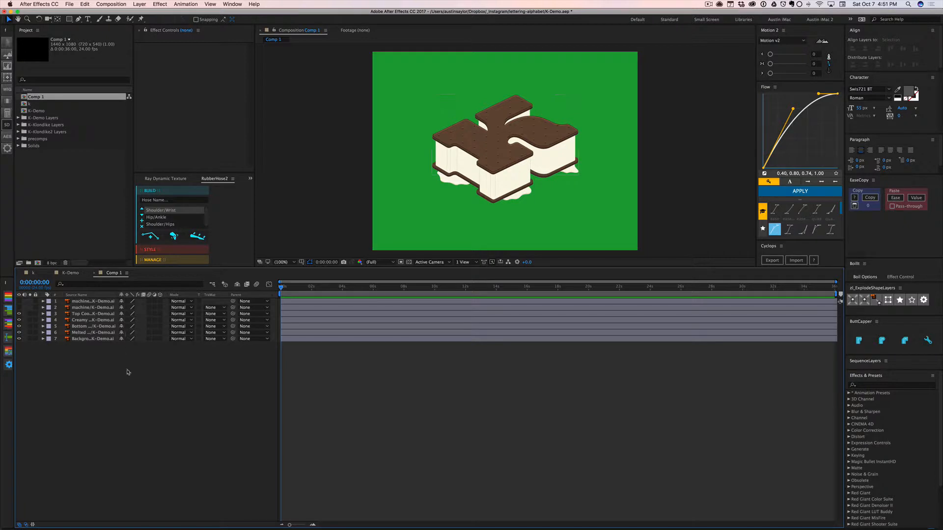
click(91, 296)
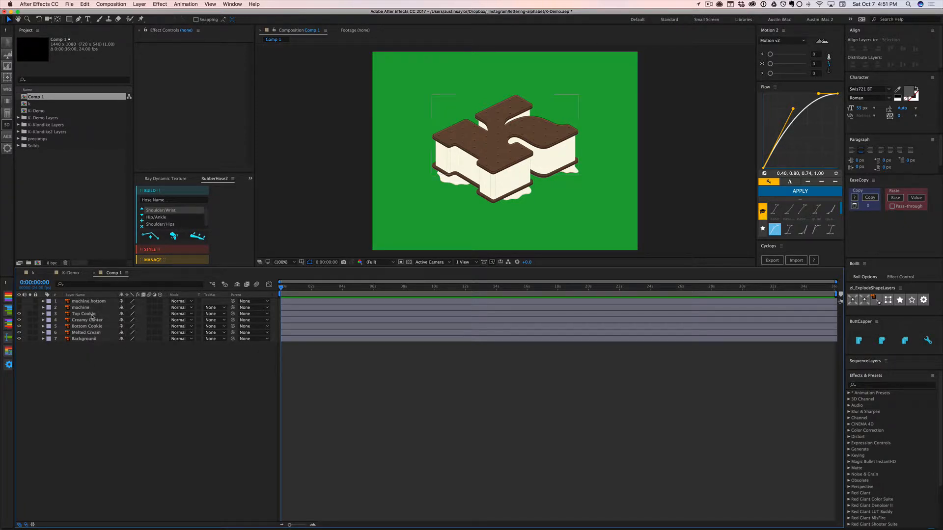
- Return to the K-Demo composition, switch to Illustrator to examine the K-Demo.ai artwork and its layers, and switch back to After Effects
click(71, 273)
click(108, 359)
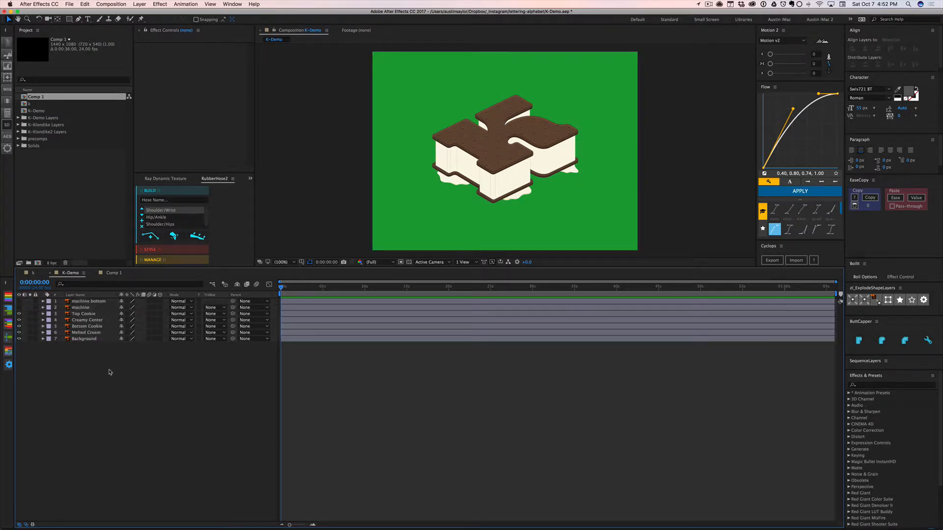
key(super+Tab)
key(super+Tab)
key(super+Tab)
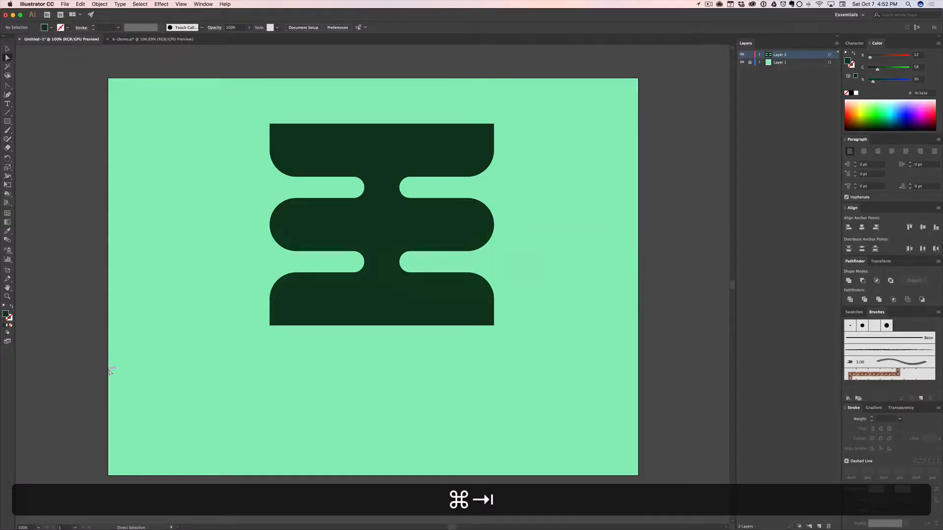
click(152, 39)
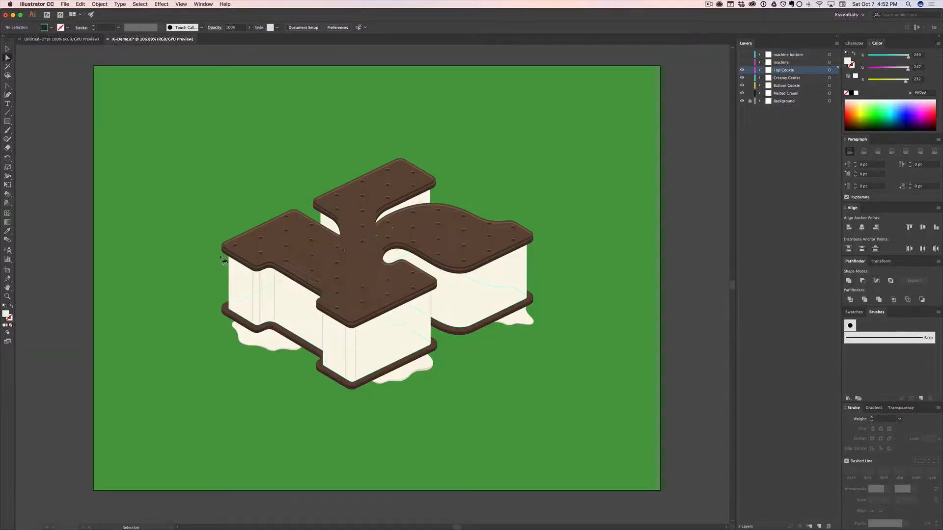
key(v)
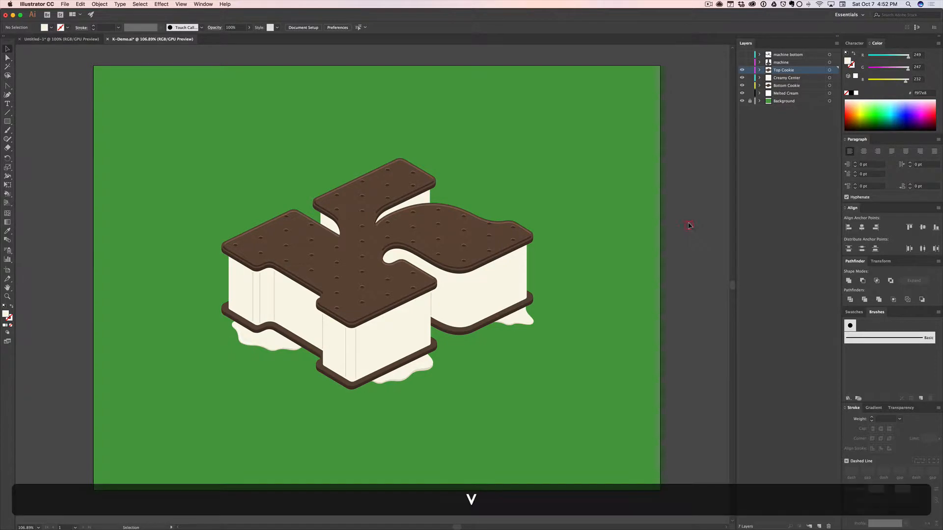
key(super+Tab)
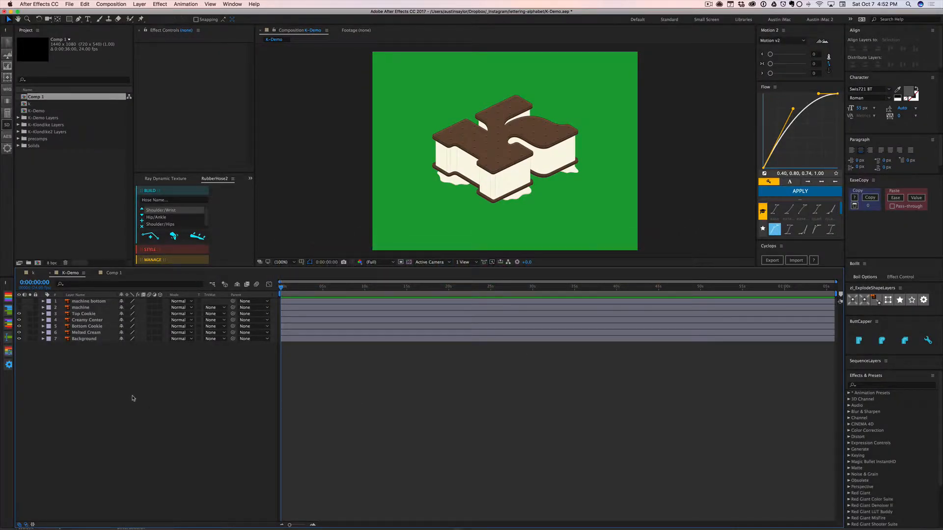
- Move the Top Cookie layer in Comp 1 slightly up and to the right, and deselect it
click(110, 275)
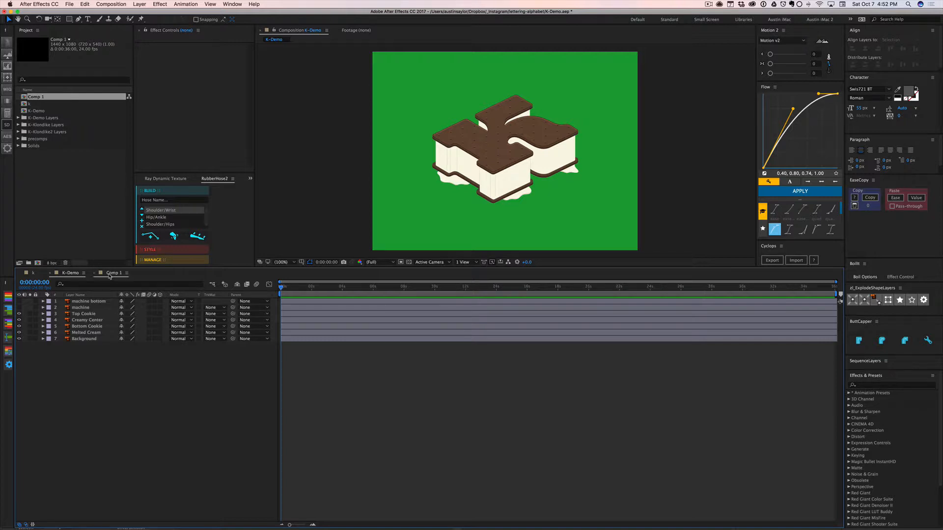
click(90, 315)
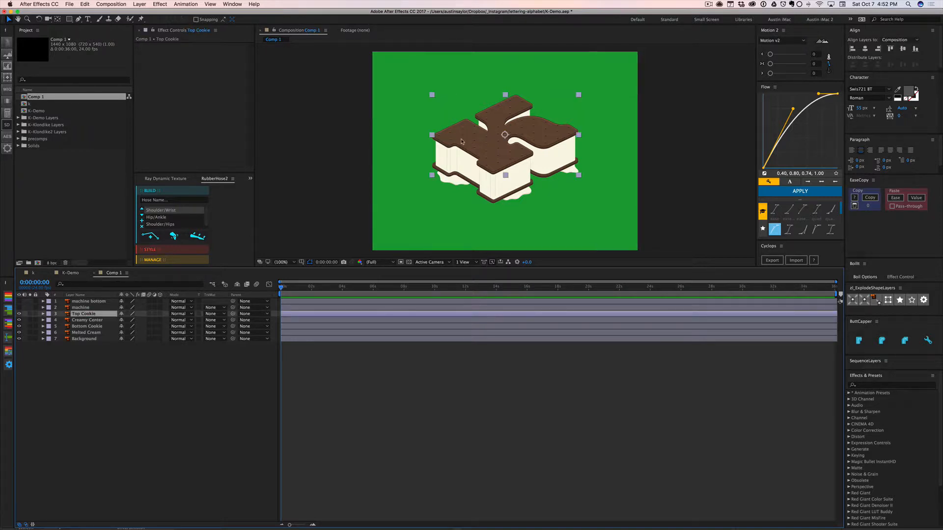
drag(461, 142, 463, 138)
click(468, 386)
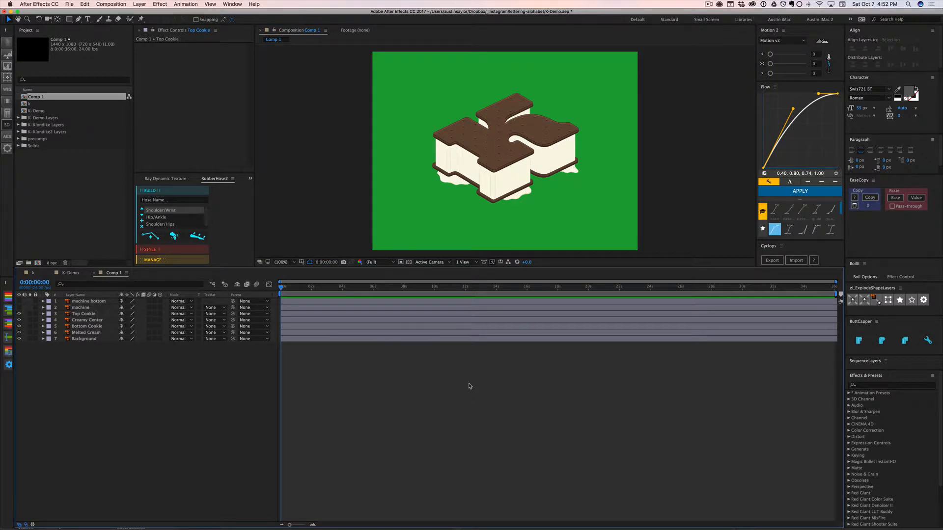
- Copy the Top Cookie layer's Position from the K-Demo composition and paste it onto the Top Cookie layer in Comp 1
click(72, 273)
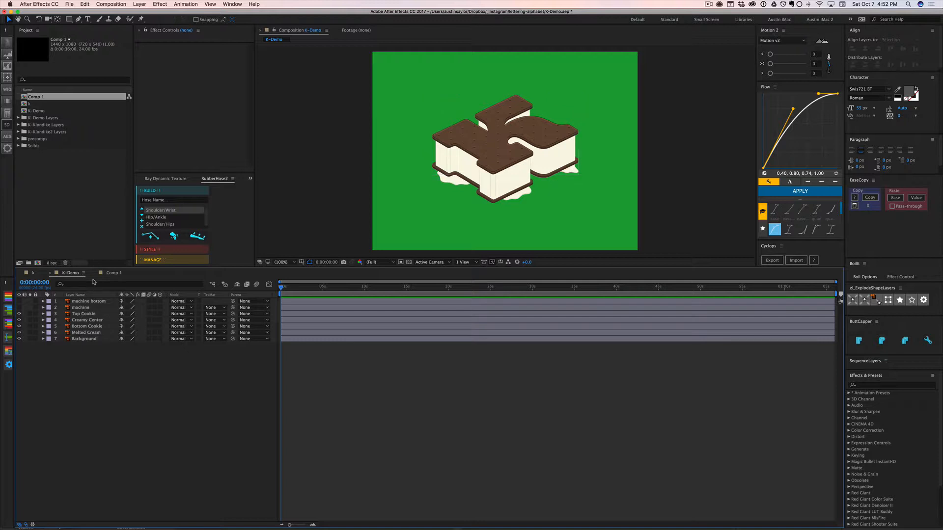
click(85, 315)
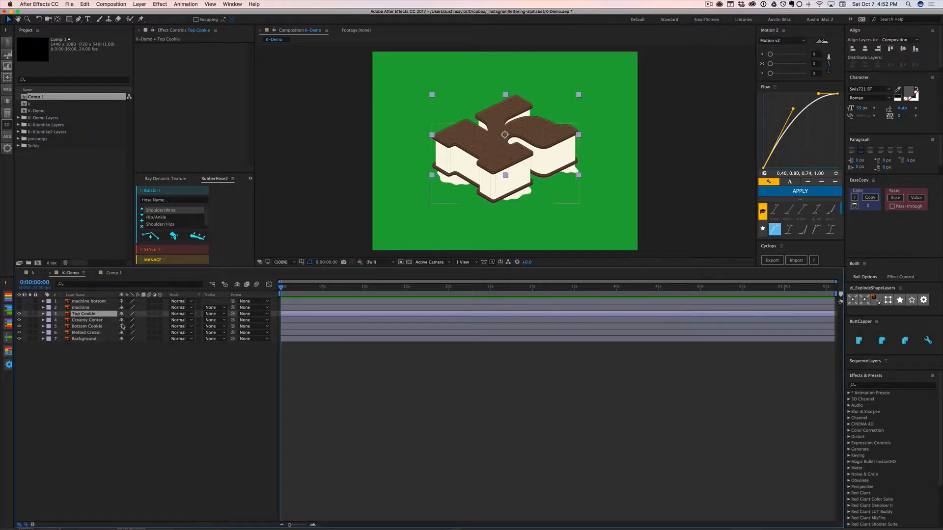
key(p)
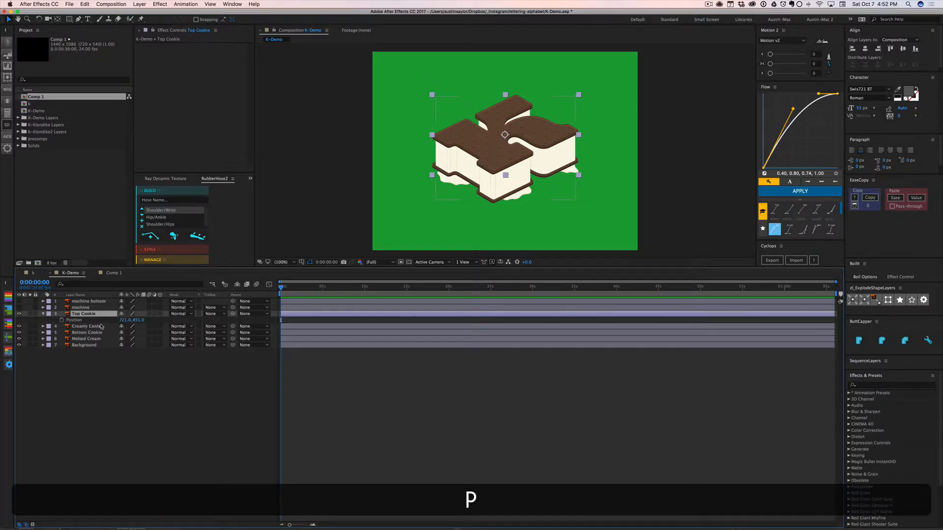
key(super)
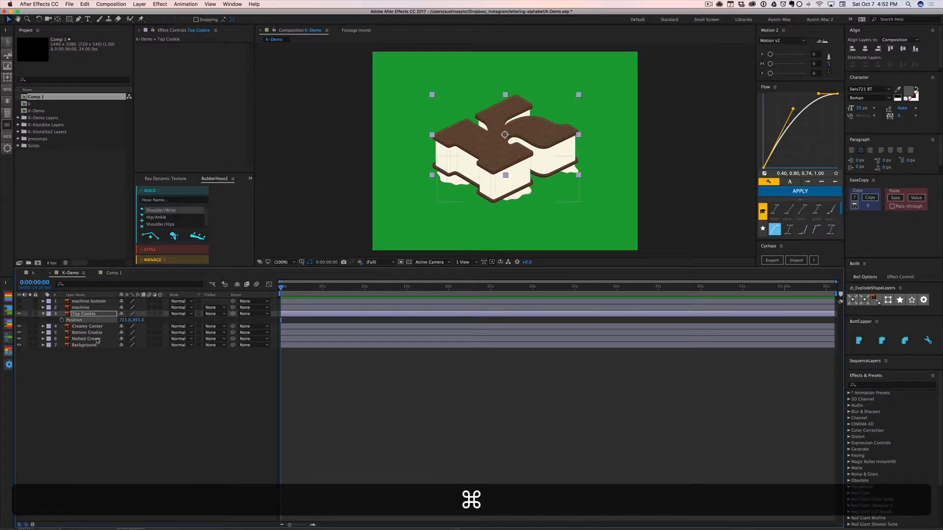
key(super+c)
click(111, 273)
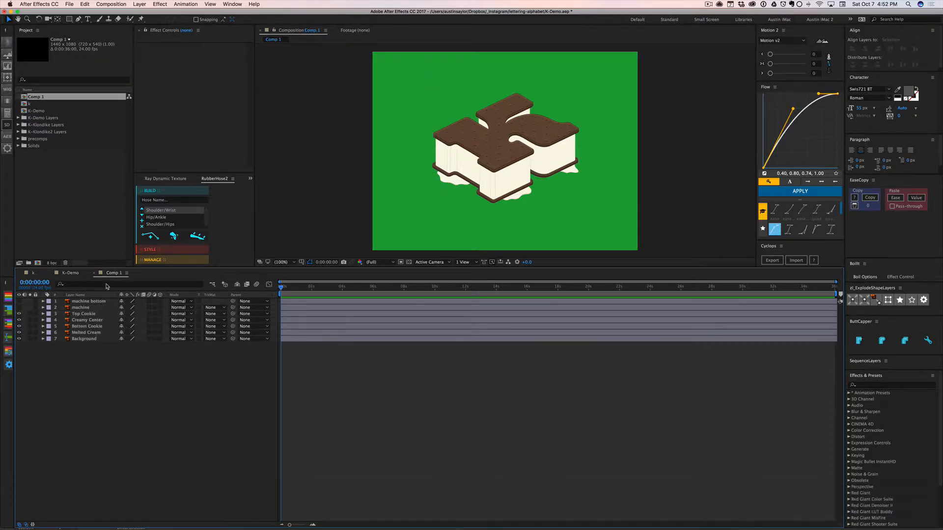
click(83, 314)
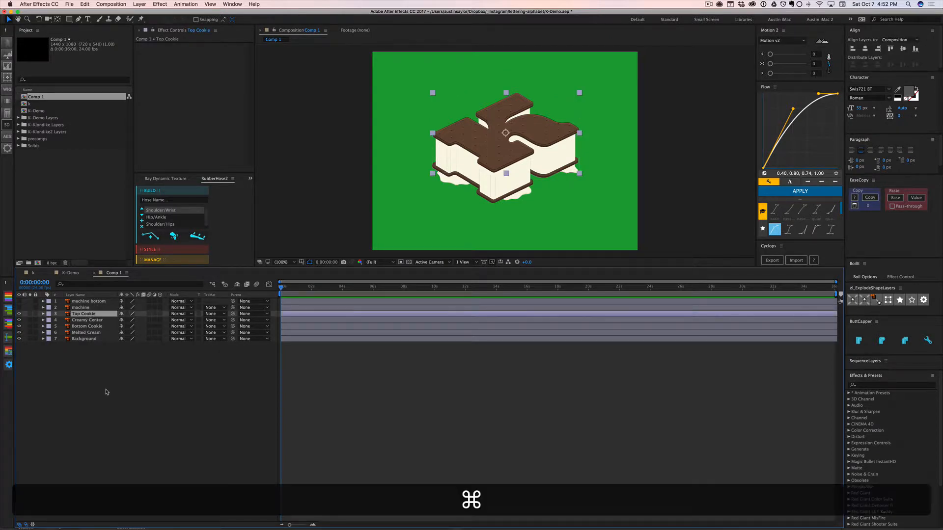
key(super+v)
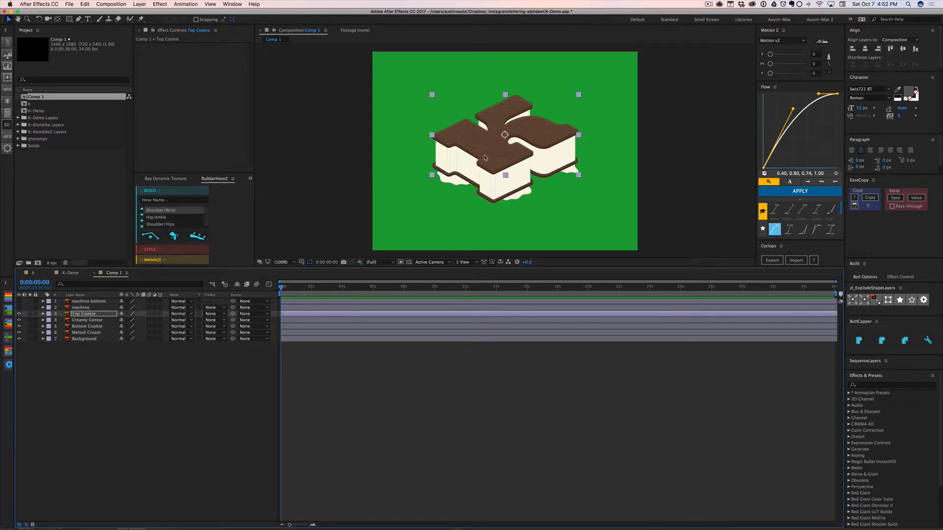
click(248, 373)
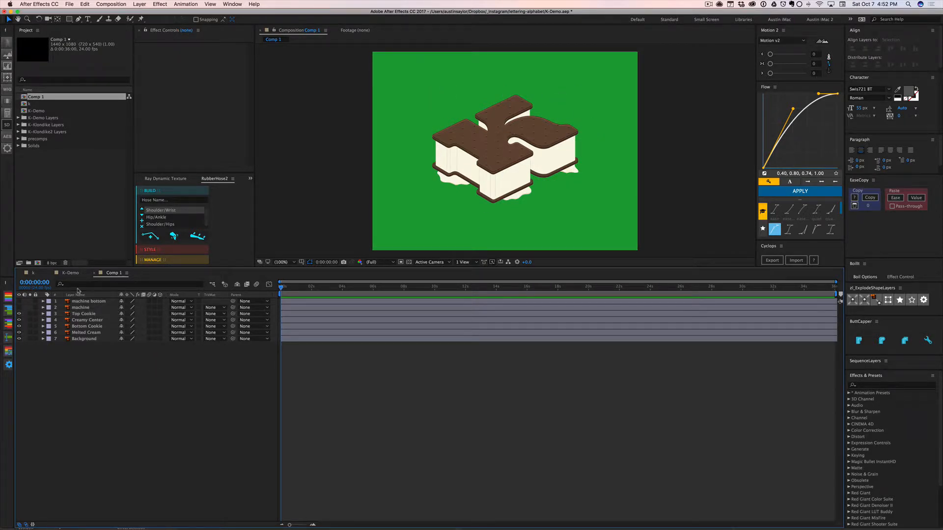
- Switch to Illustrator, review the Melted Cream, Bottom Cookie, Creamy Center and Top Cookie layers of K-Demo.ai, and return to After Effects
click(115, 273)
key(super+Tab)
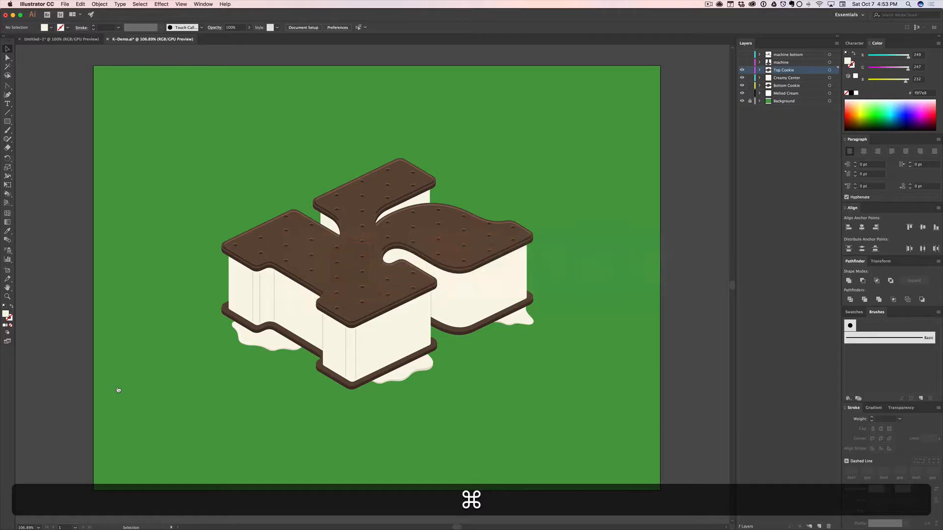
click(683, 248)
key(v)
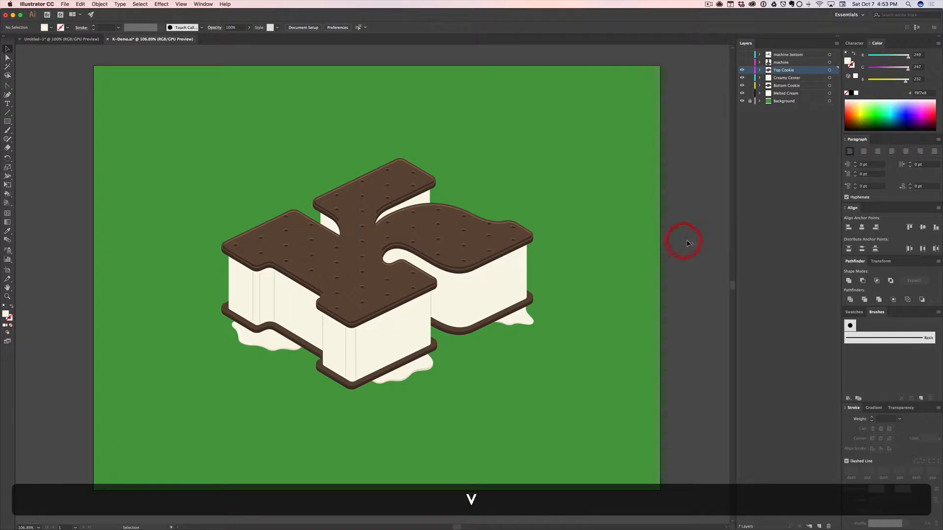
click(783, 94)
click(784, 86)
click(783, 78)
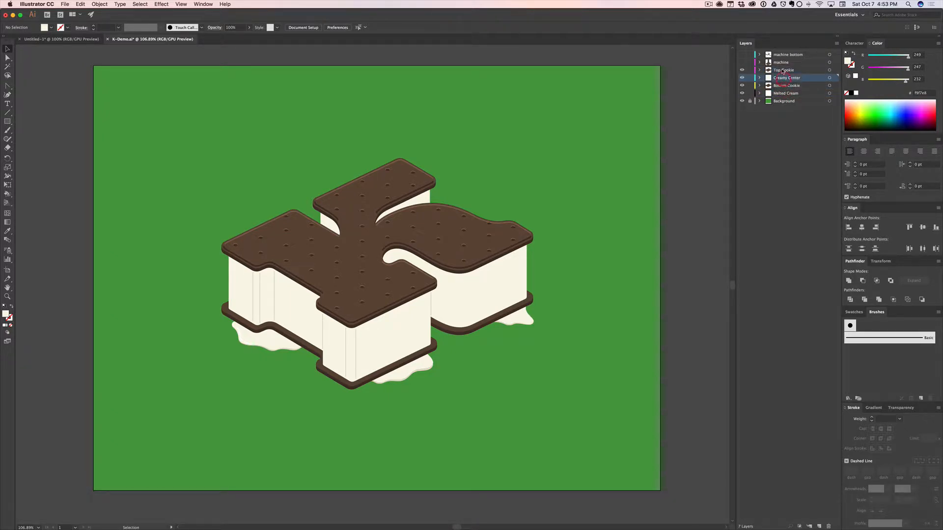
click(781, 69)
key(super+Tab)
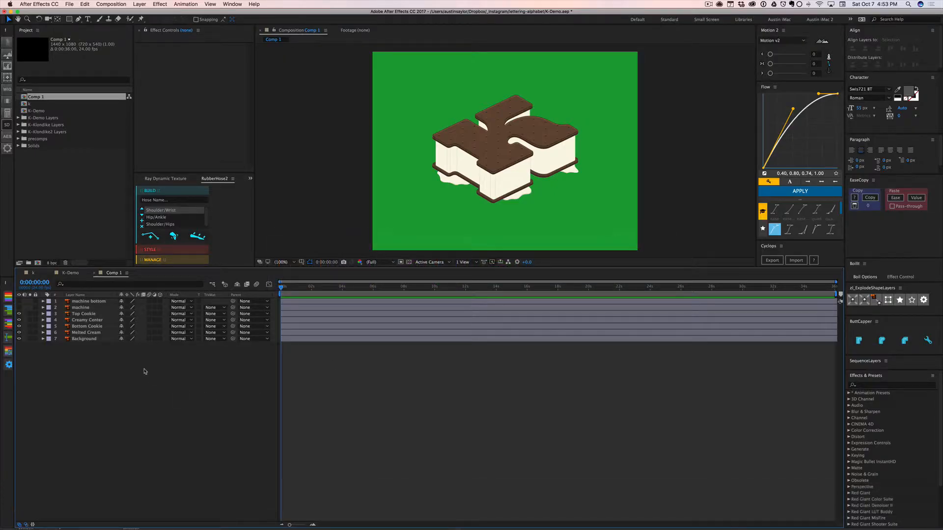
- Add a solid layer of 1440 x 1080 px with the default name and colour to Comp 1
key(super)
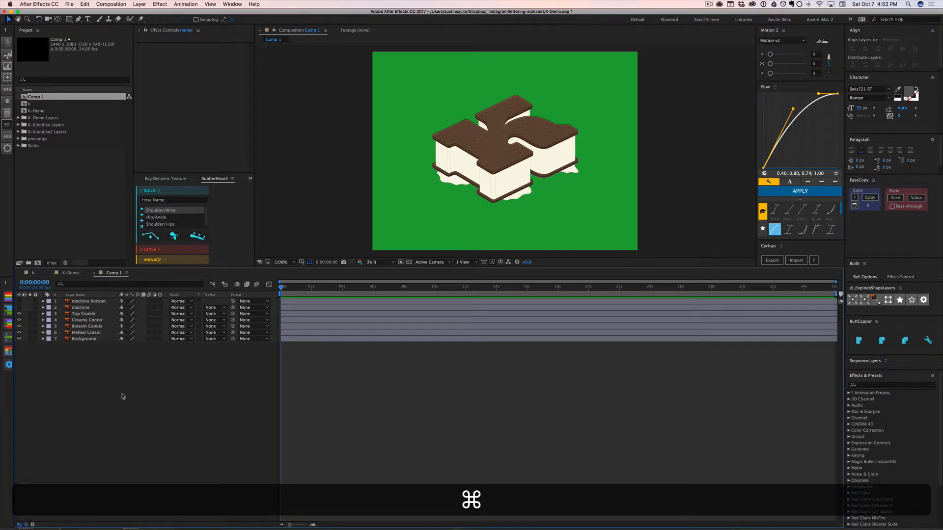
key(super+y)
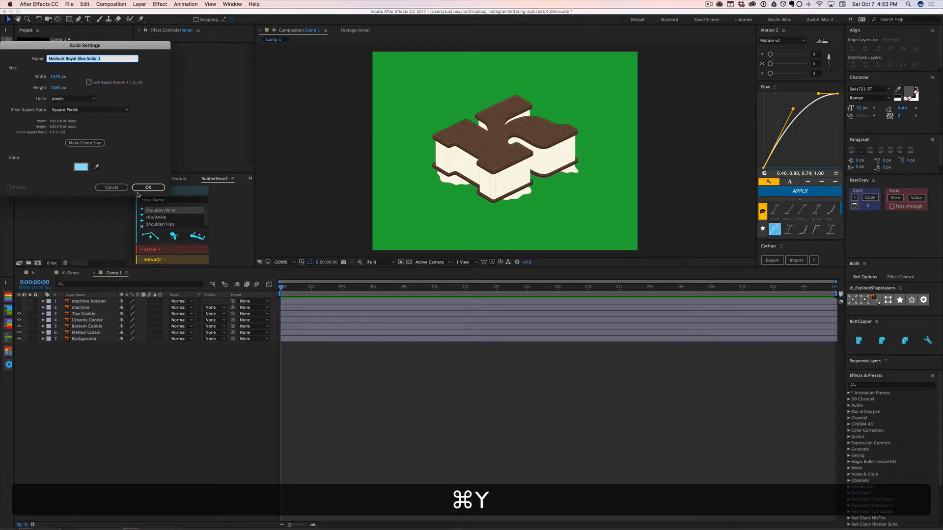
click(145, 189)
- Duplicate the new solid layer nine times in Comp 1
click(100, 300)
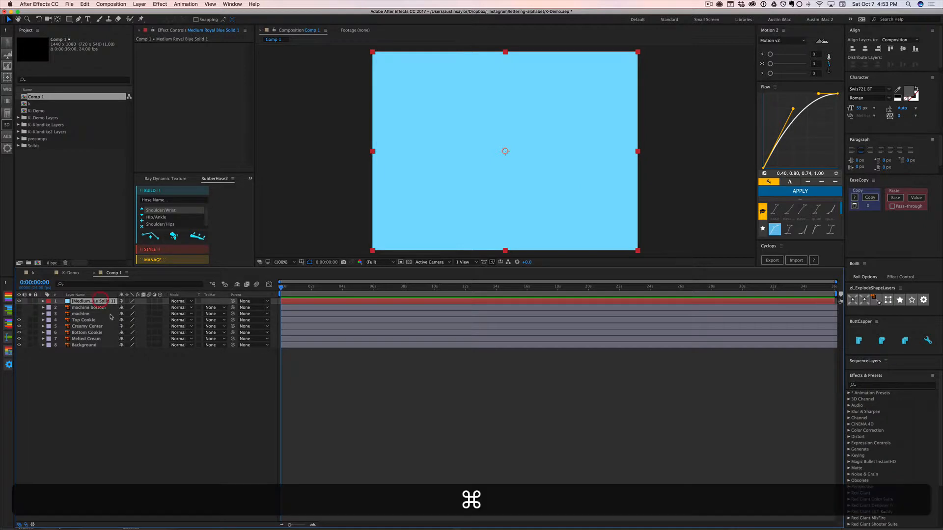
key(super+d)
key(super+d)
key(super+d)
key(super+d)
key(super+d)
key(super+d)
key(super+d)
key(super+d)
key(super+d)
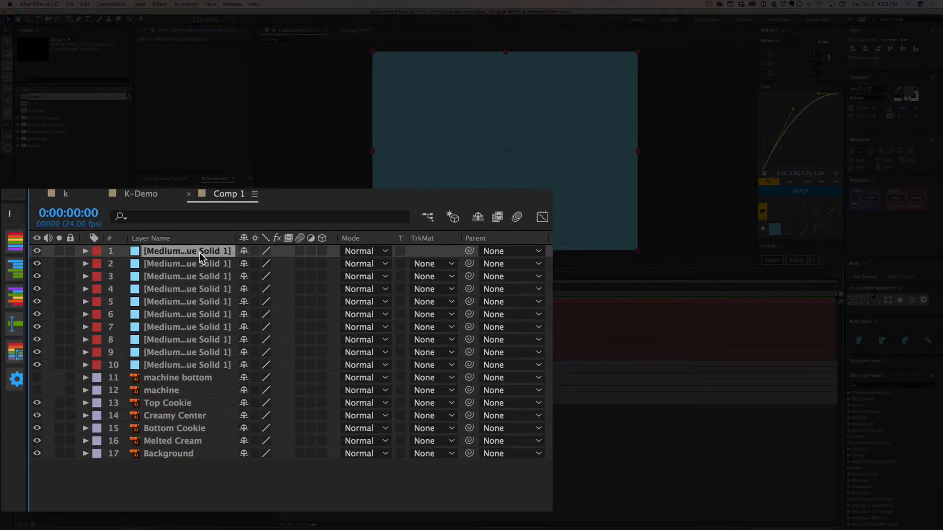
- Rename the first solid layer as hello and the second as is
key(Return)
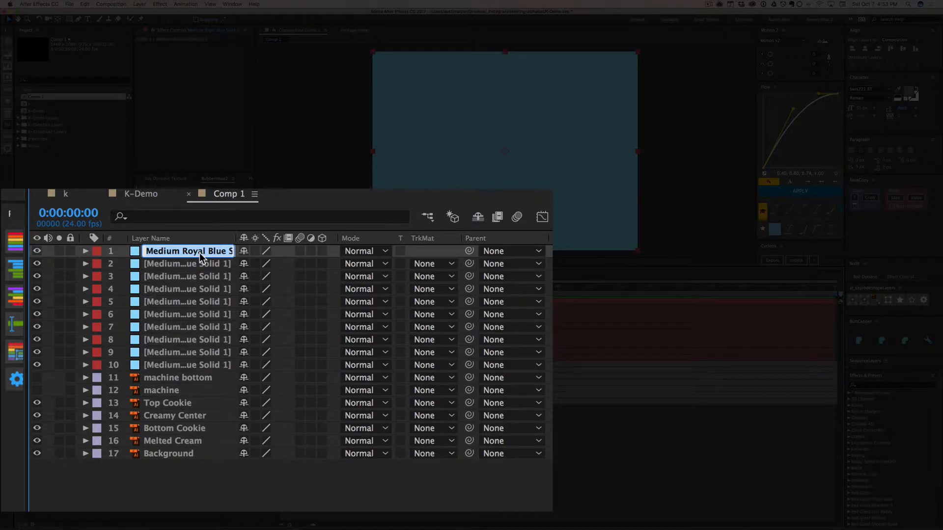
text(hello)
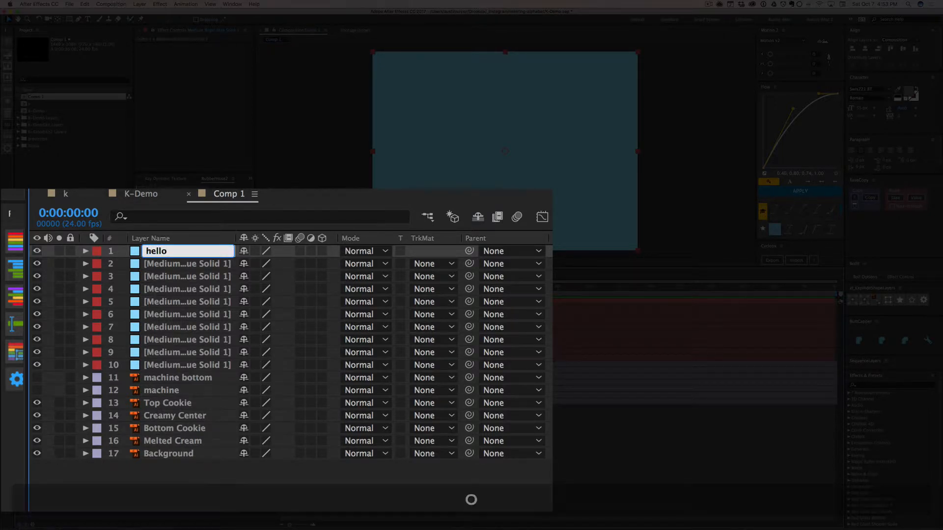
key(Return)
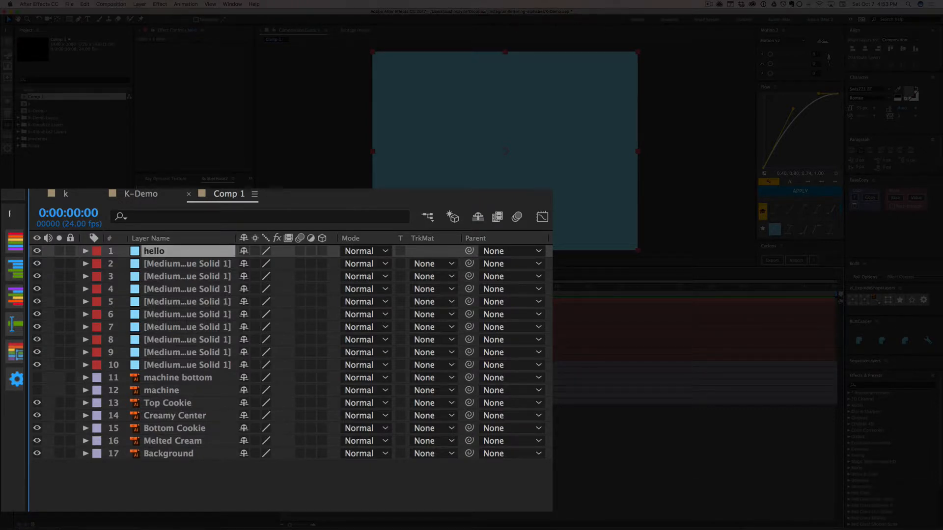
key(super+Down)
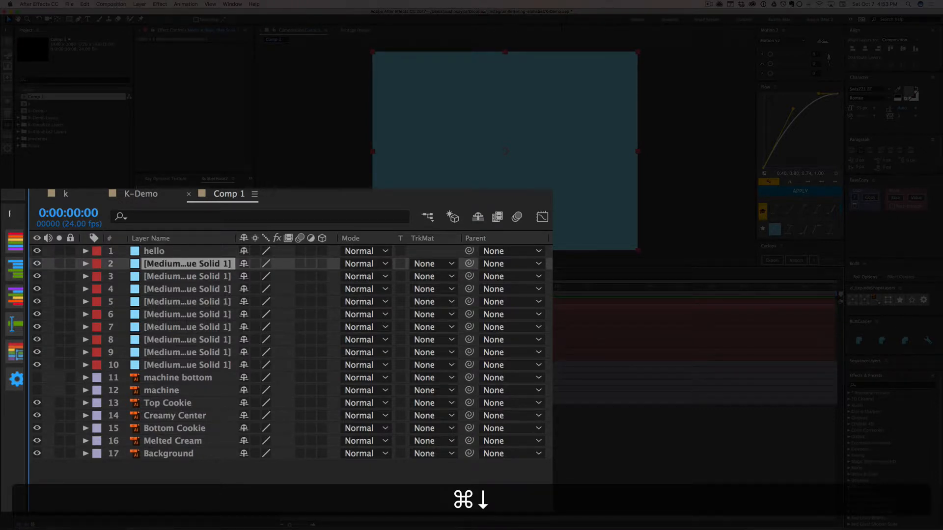
key(Return)
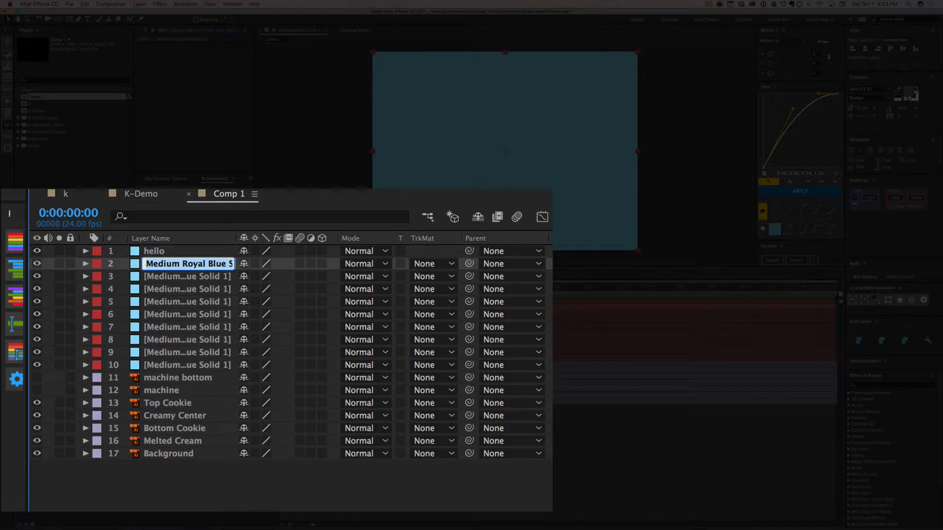
text(m)
key(BackSpace)
text(is)
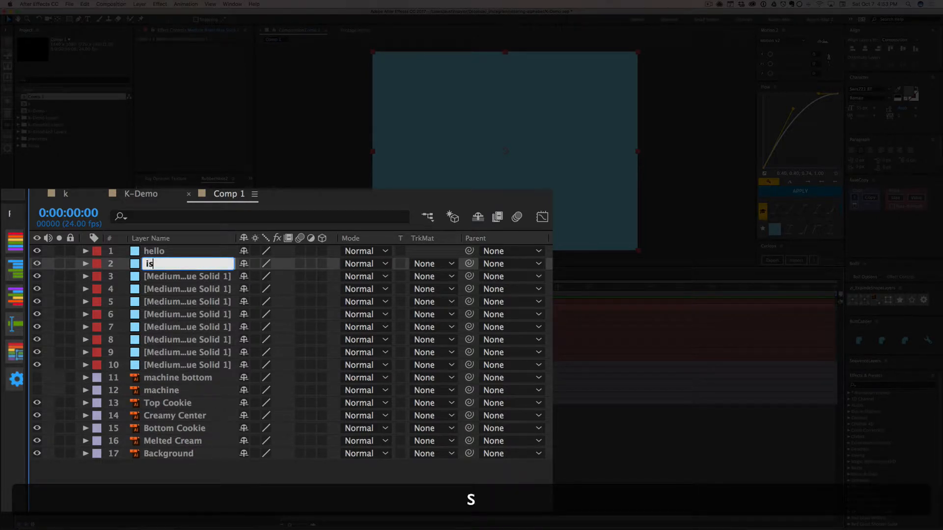
key(Return)
- Rename the third solid layer as it and the fourth as me
key(super+Down)
key(super+Return)
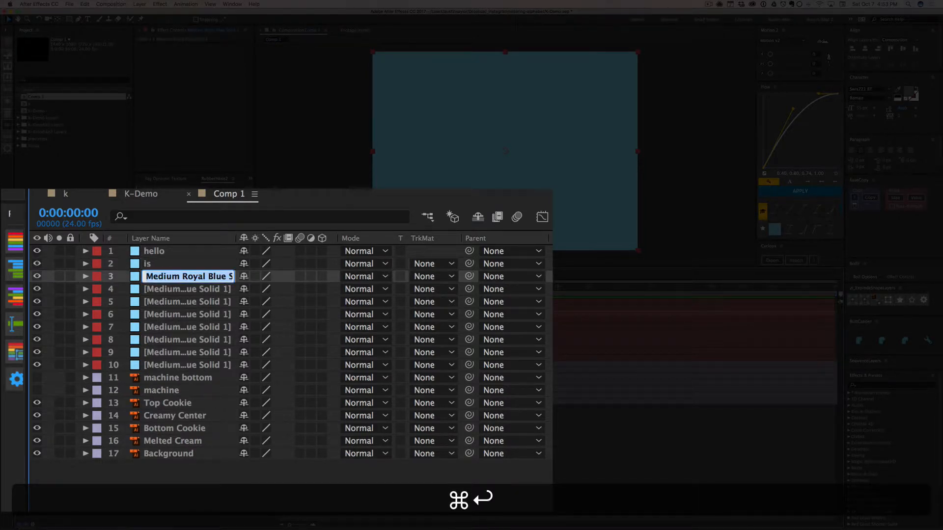
text(it)
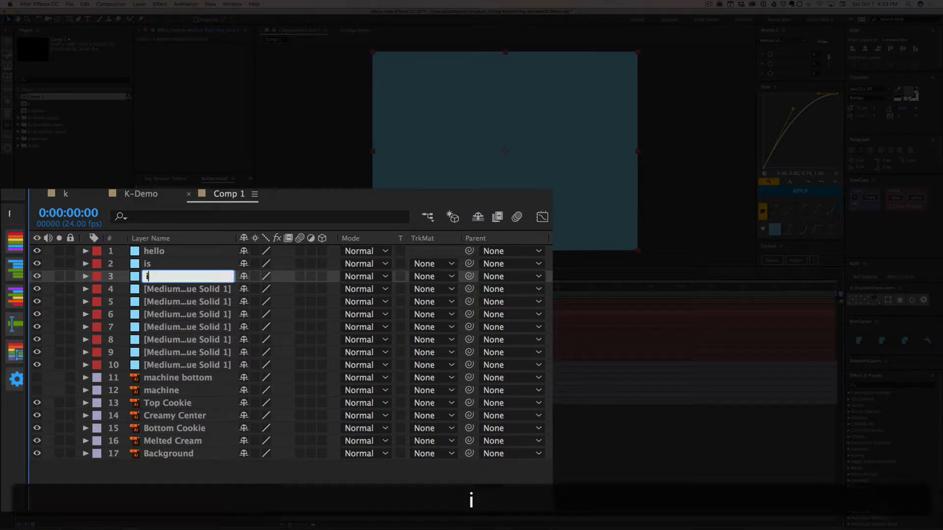
key(Return)
key(super+Down)
key(super+Return)
text(me)
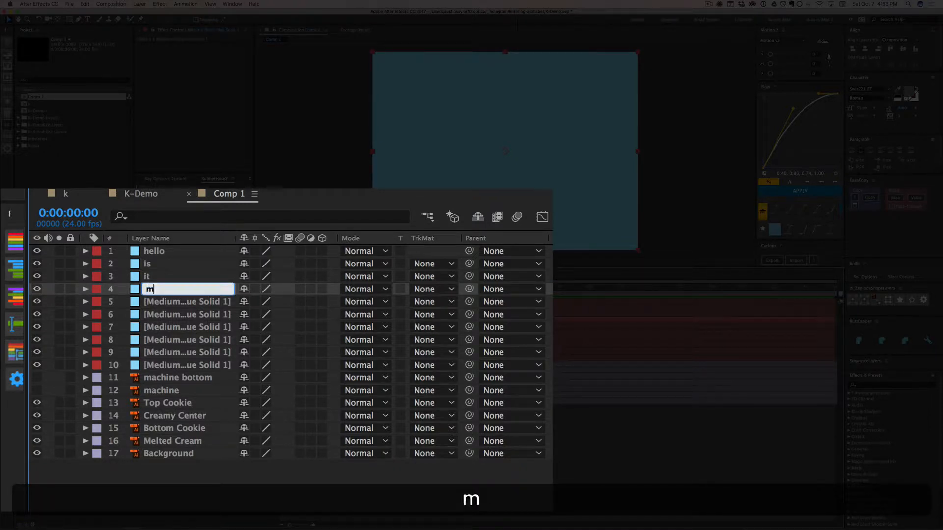
key(Return)
- Rename the fifth solid layer as you're and the sixth as looking
key(super+Down)
key(super+Return)
text(you're)
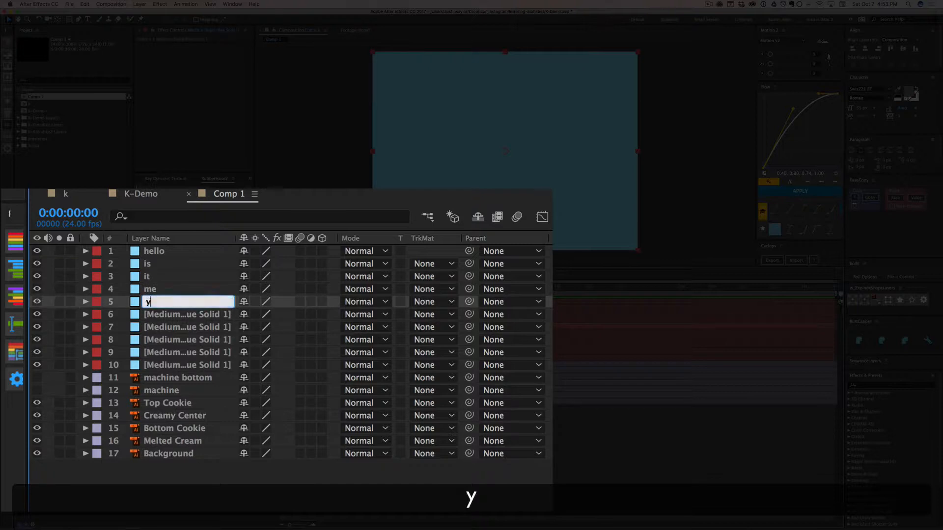
key(Return)
key(super+Down)
key(super+Return)
text(looking)
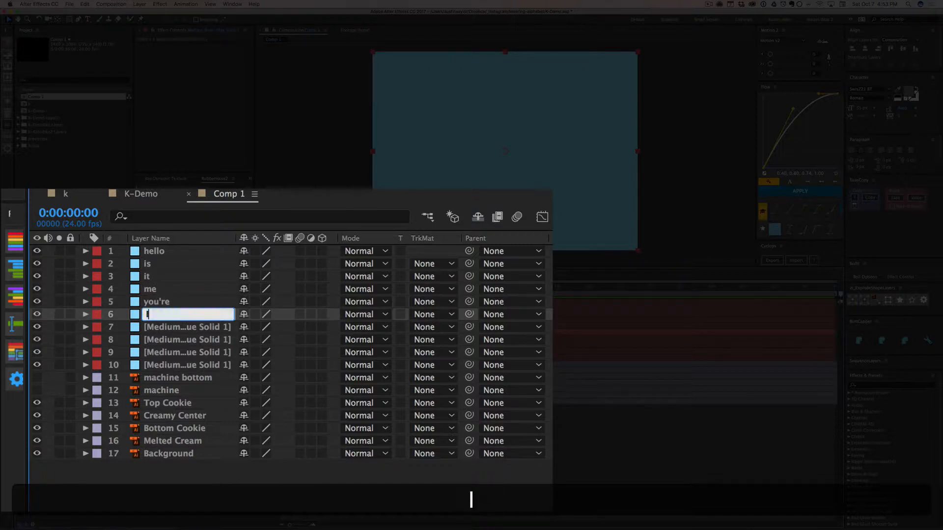
key(Return)
- Rename the seventh solid layer as foooorrrr????
key(super+Down)
key(super+Return)
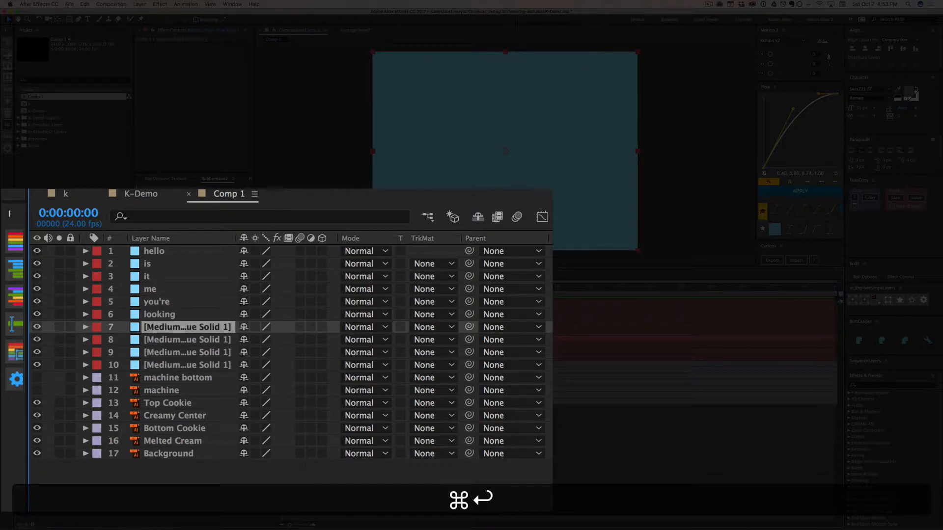
text(foooorrrr????)
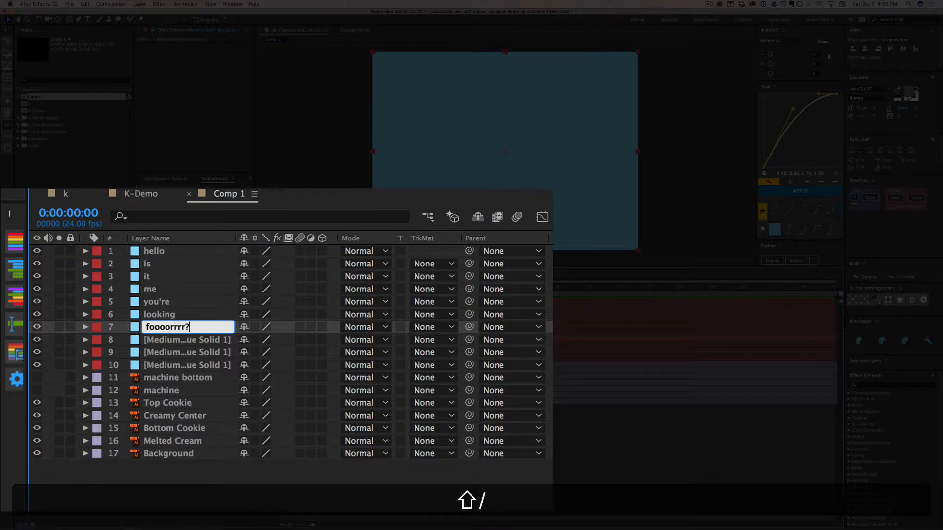
key(shift+Return)
- Delete the three solid layers that still have the default name
key(shift+super+Down)
key(shift+super+Down)
key(shift+super+Down)
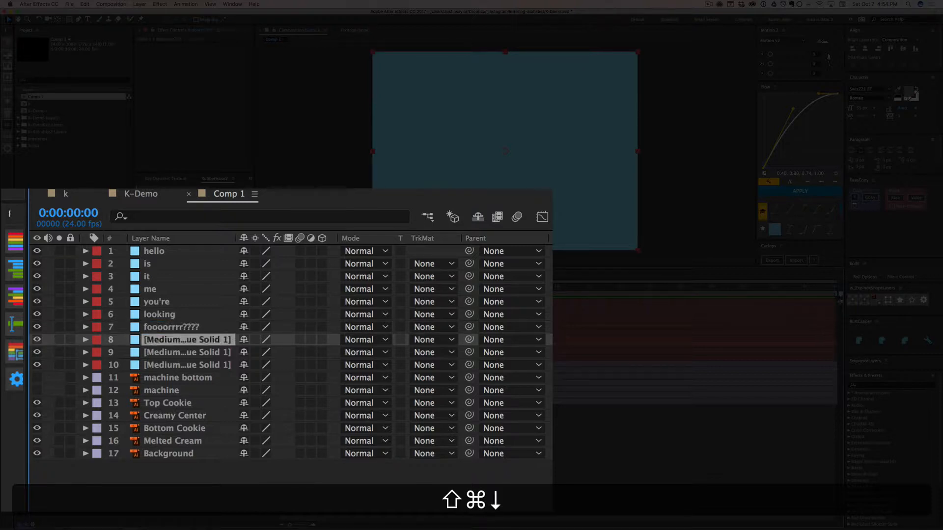
key(shift+super+BackSpace)
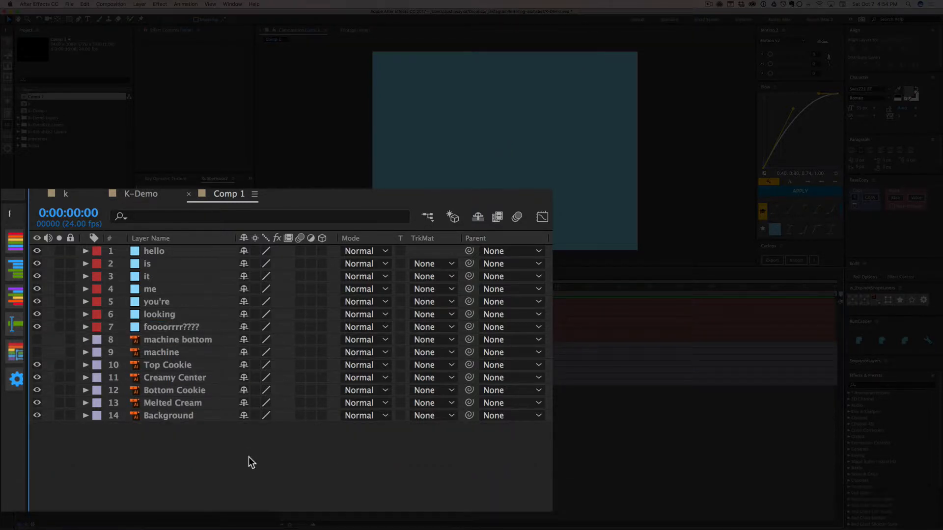
- Check the K-Demo.ai layer names in Illustrator, then return to After Effects and clear the seven renamed solids from Comp 1
key(super+Tab)
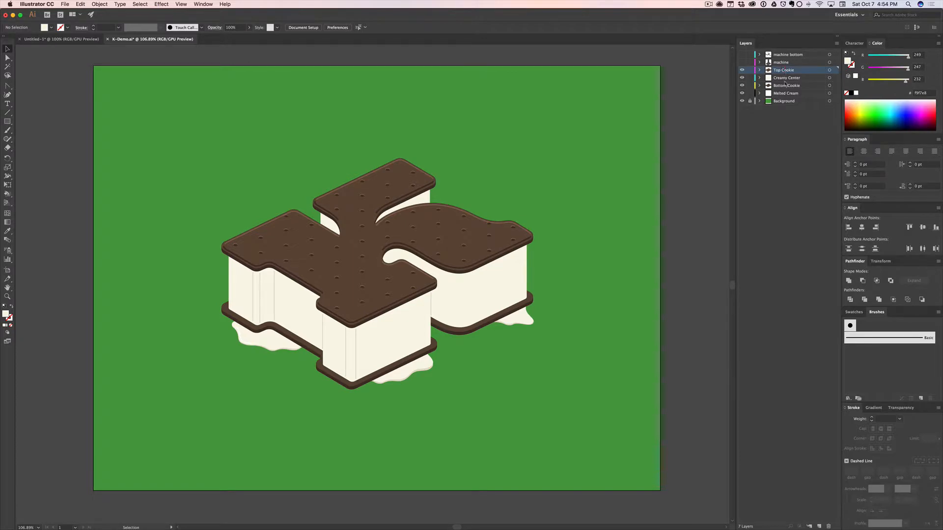
key(super+Tab)
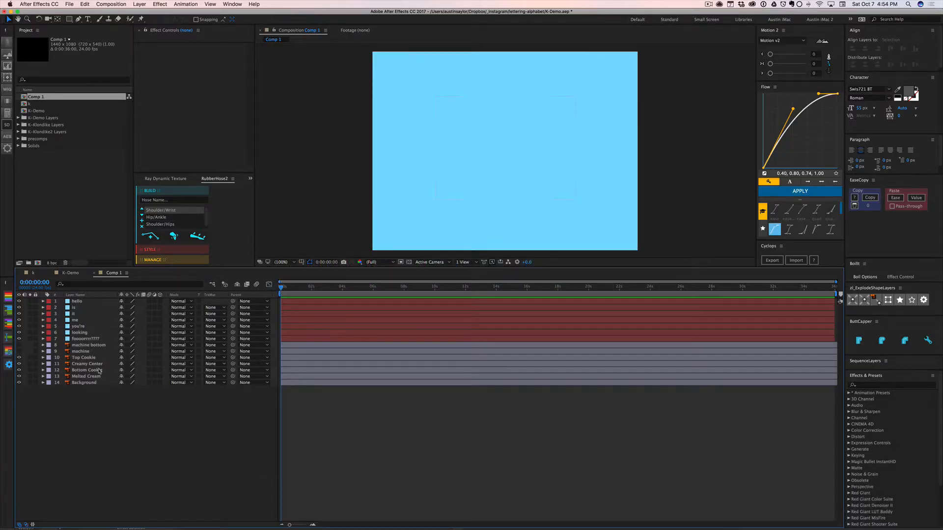
click(93, 338)
- Switch to Illustrator's Untitled-1 document, draw a dark green rectangle about 599 by 145 px, and stack two evenly spaced copies below it
key(super+Tab)
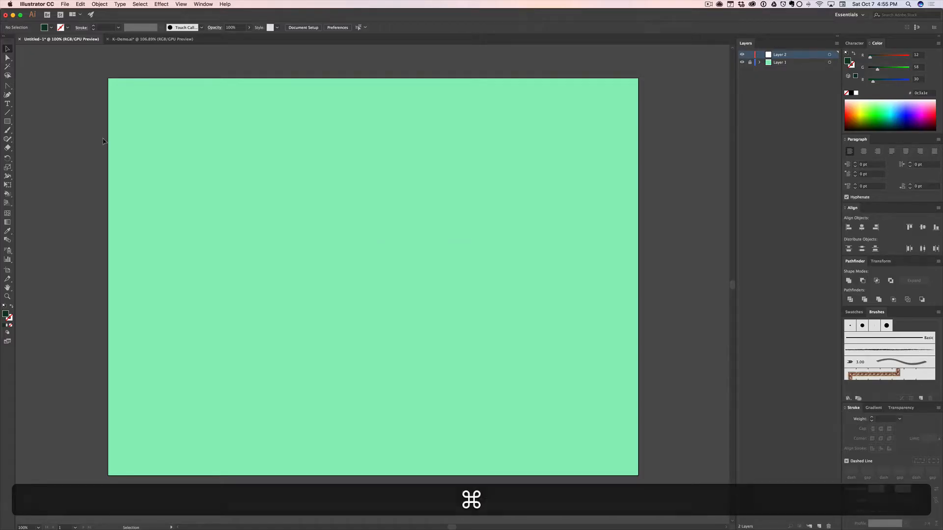
key(m)
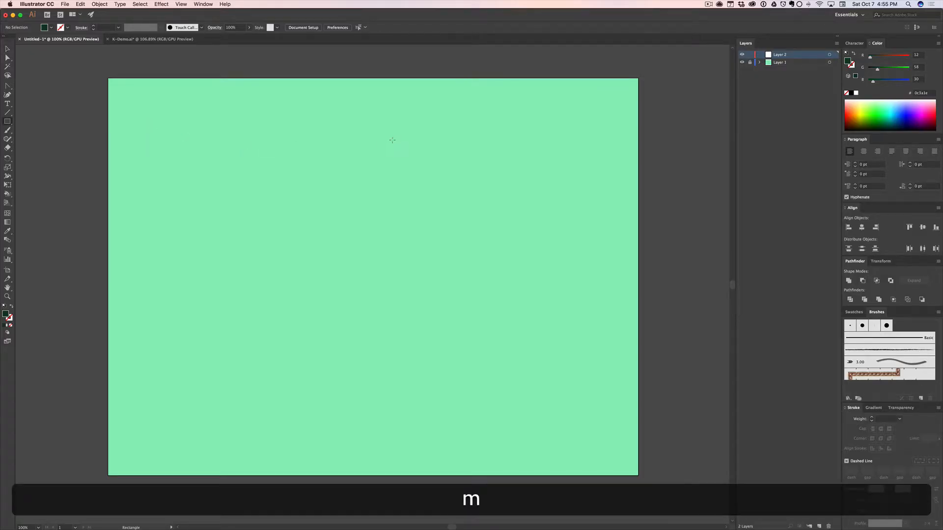
drag(272, 133, 493, 186)
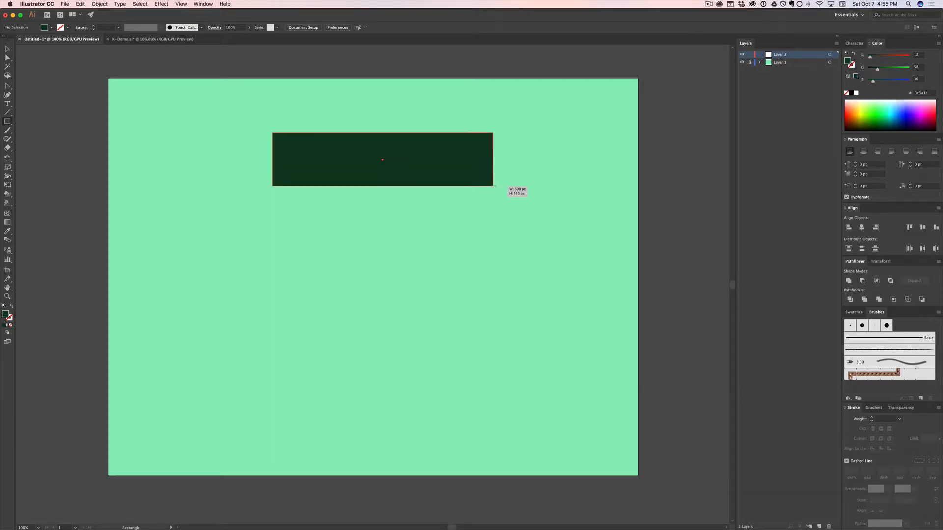
key(v)
drag(446, 167, 444, 239)
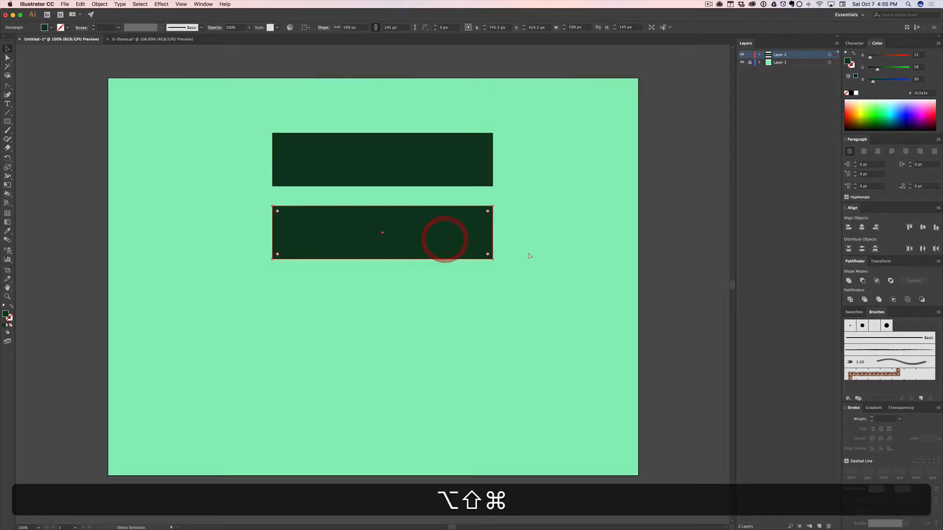
key(super+d)
- Round the facing corners of the three bars to 72.5 px, leaving the top and bottom outer corners square
click(527, 249)
drag(508, 292, 317, 132)
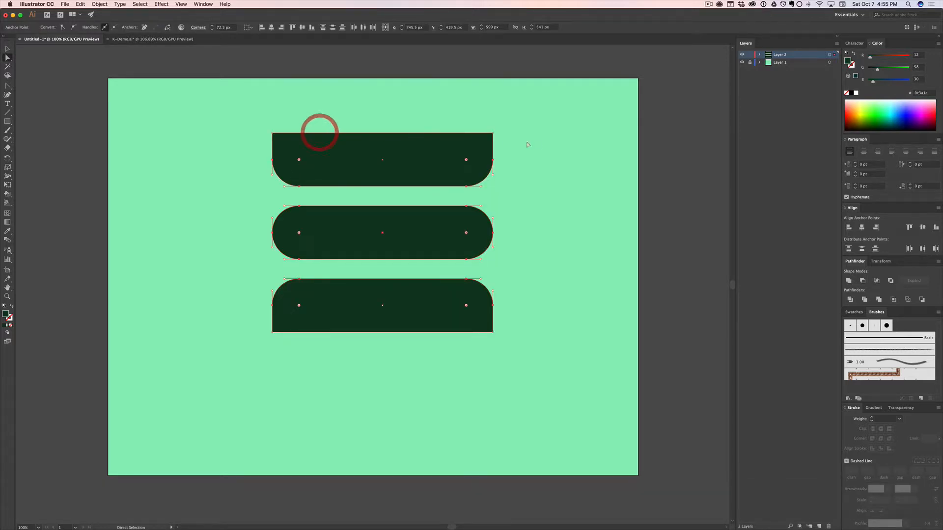
click(543, 143)
- Draw a vertical rectangle about 143 by 419 px from the middle bar's centre and unite it with the three bars
key(m)
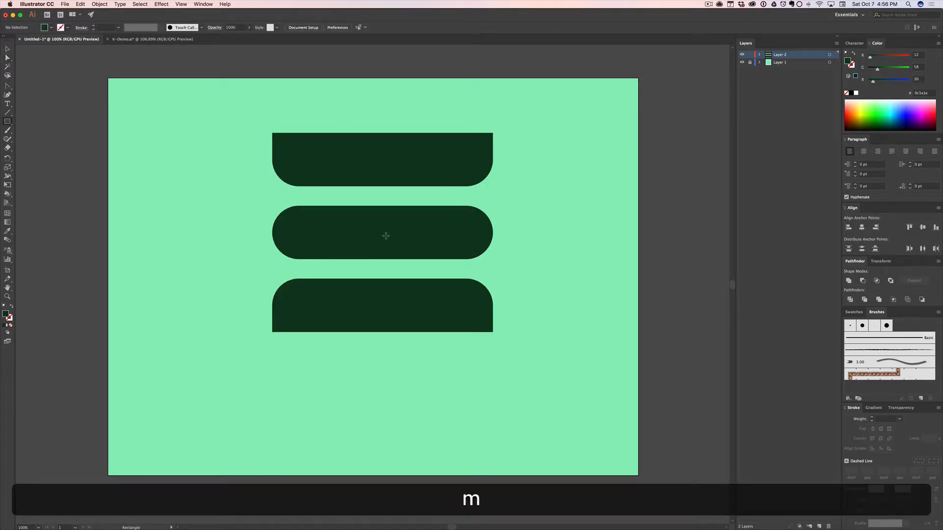
drag(383, 232, 409, 310)
key(v)
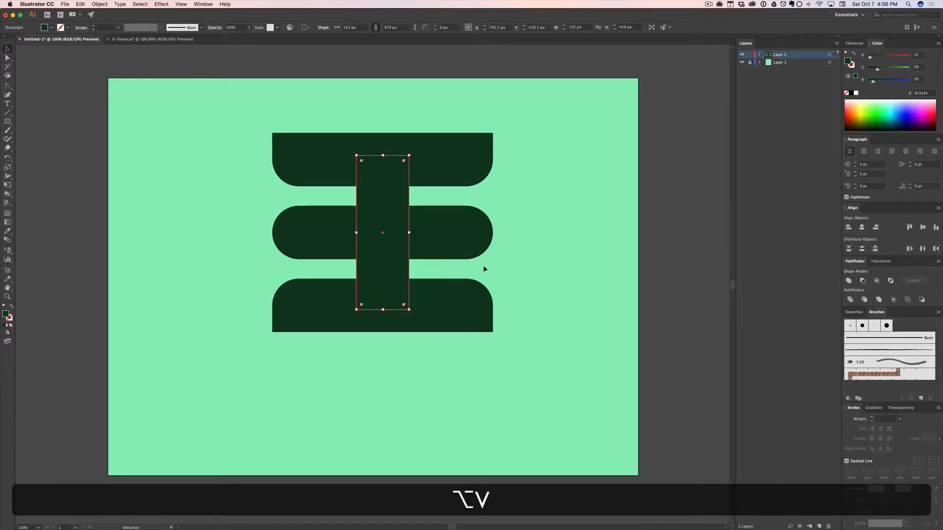
shift+click(324, 154)
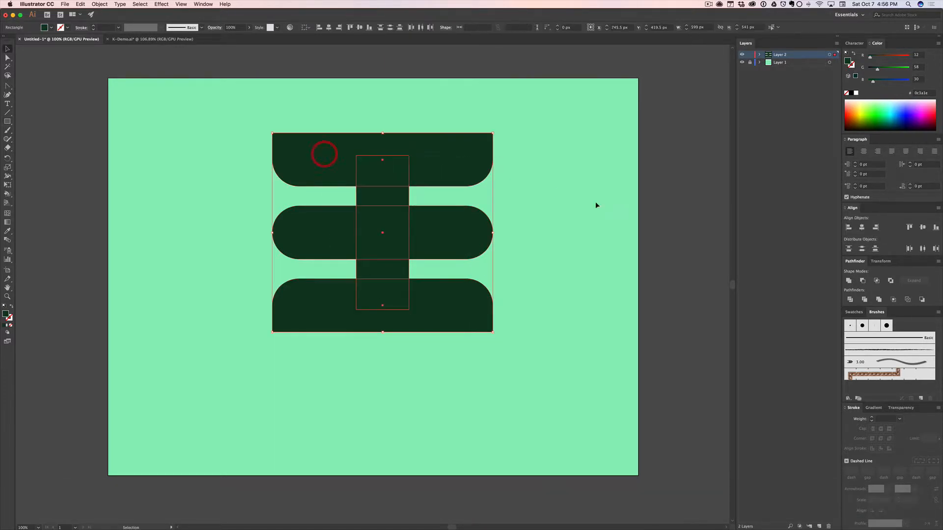
click(848, 281)
click(541, 210)
- Fully round the inner corners of the four notches where the bars meet the vertical stem
key(a)
click(340, 171)
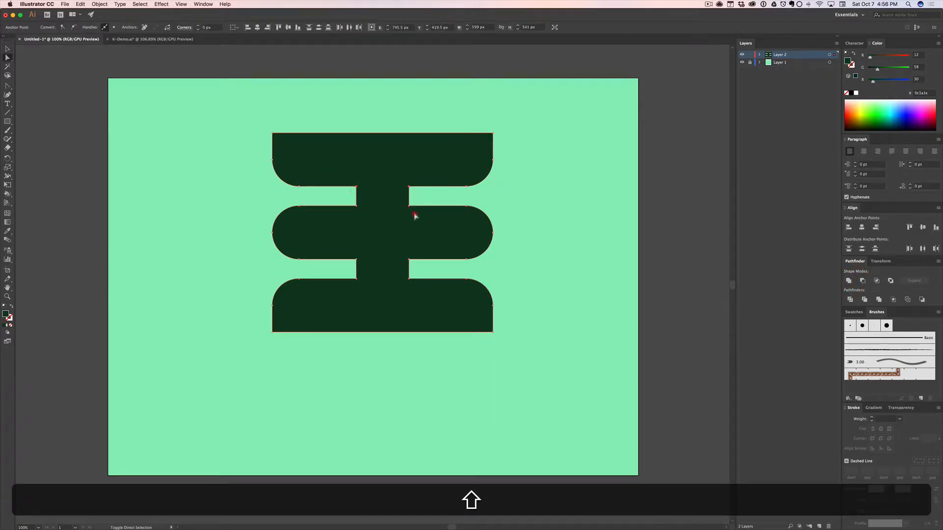
shift+click(432, 218)
drag(343, 270, 417, 261)
click(519, 261)
- Move the united shape down and slightly left to the horizontal middle of the artboard, and deselect it
key(v)
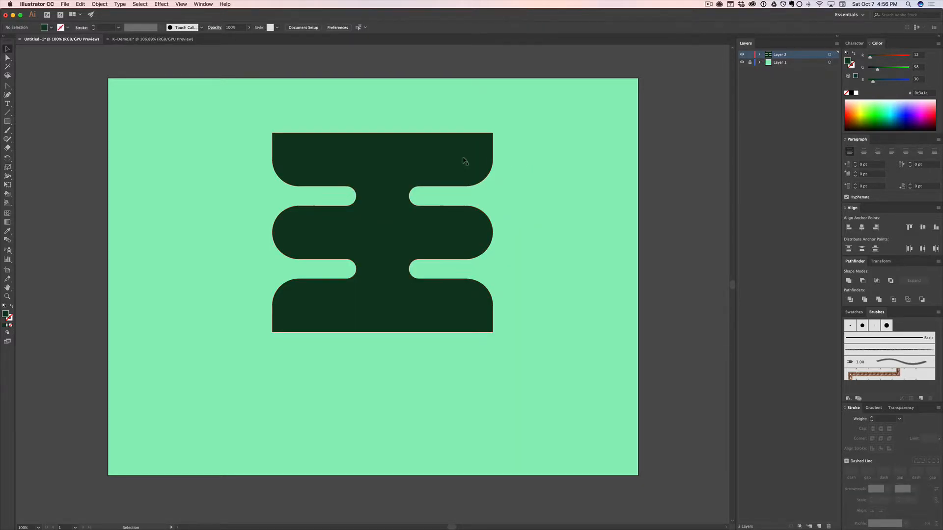
drag(462, 158, 452, 203)
click(543, 200)
key(v)
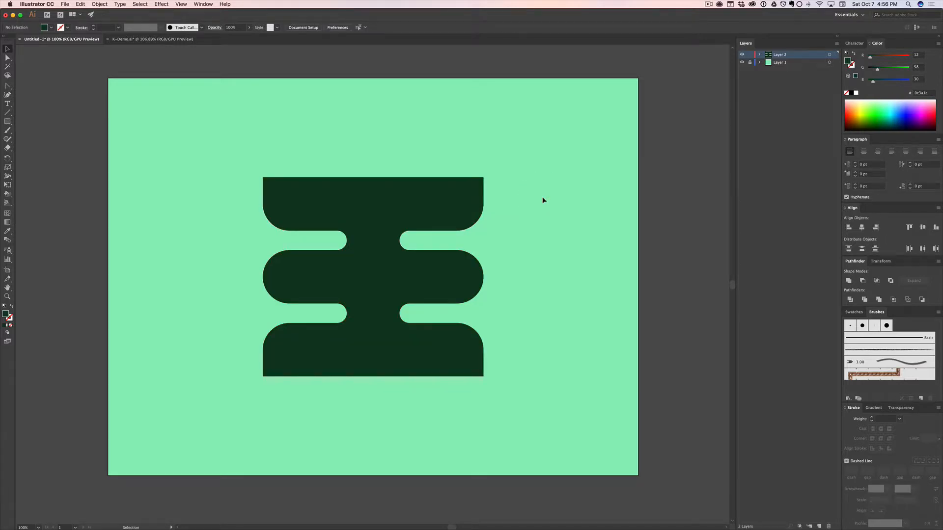
- Switch to After Effects to view Comp 1, then return to the Illustrator shape with the Direct Selection tool active
key(super+Tab)
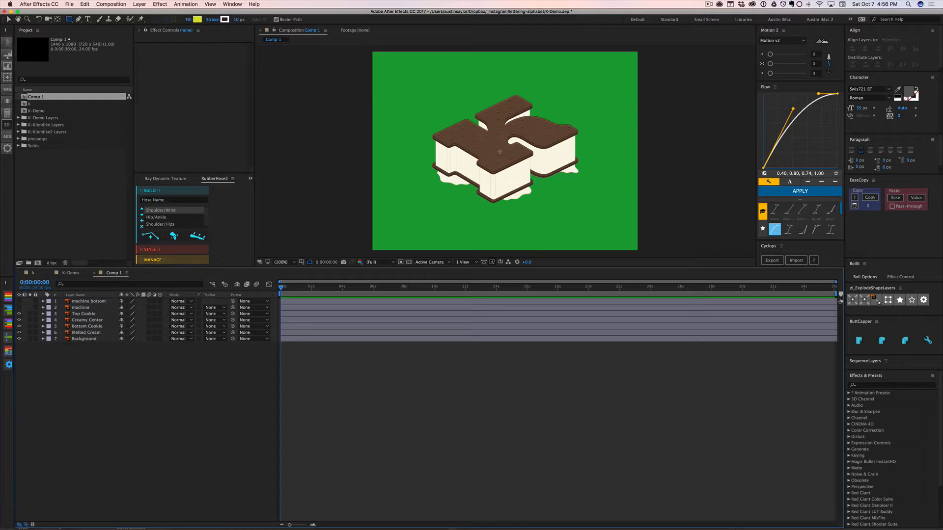
key(super+Tab)
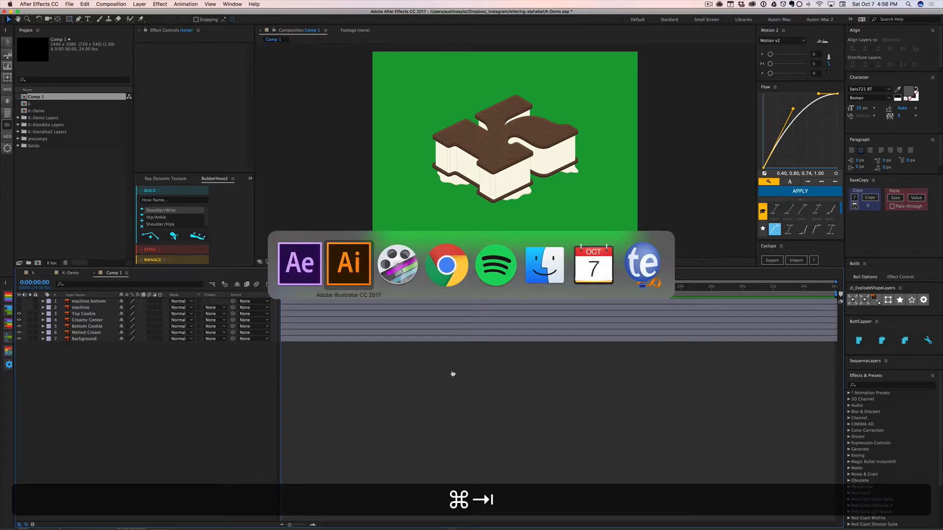
key(a)
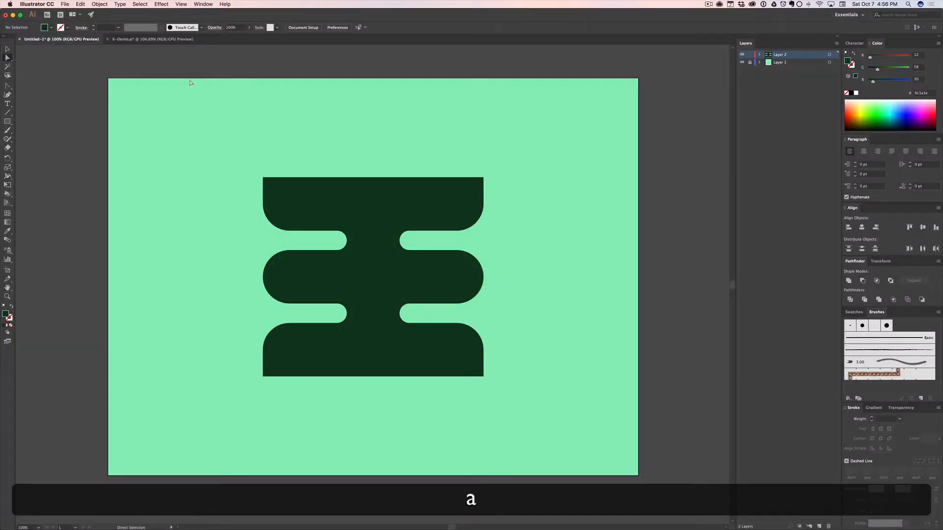
- Copy the complete united shape from the Illustrator artboard and switch to After Effects
drag(217, 156, 557, 416)
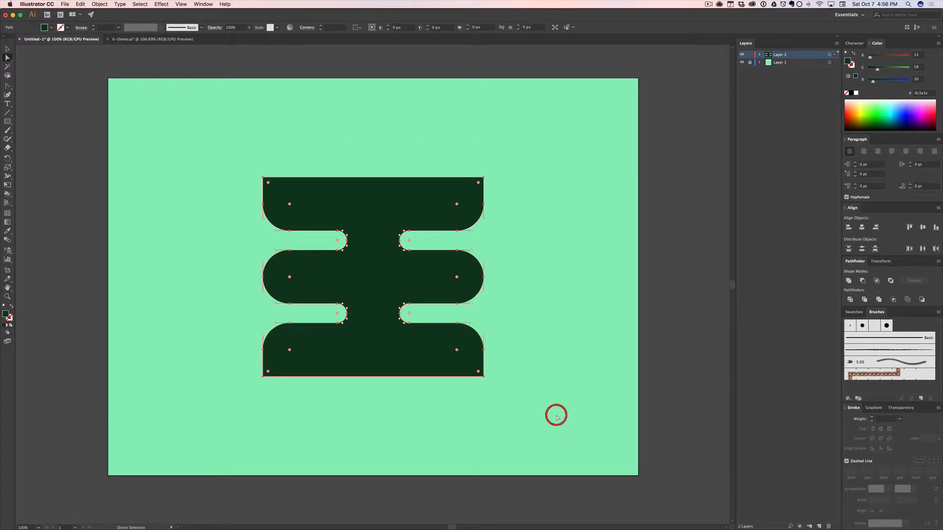
key(super+c)
click(543, 341)
key(super+Tab)
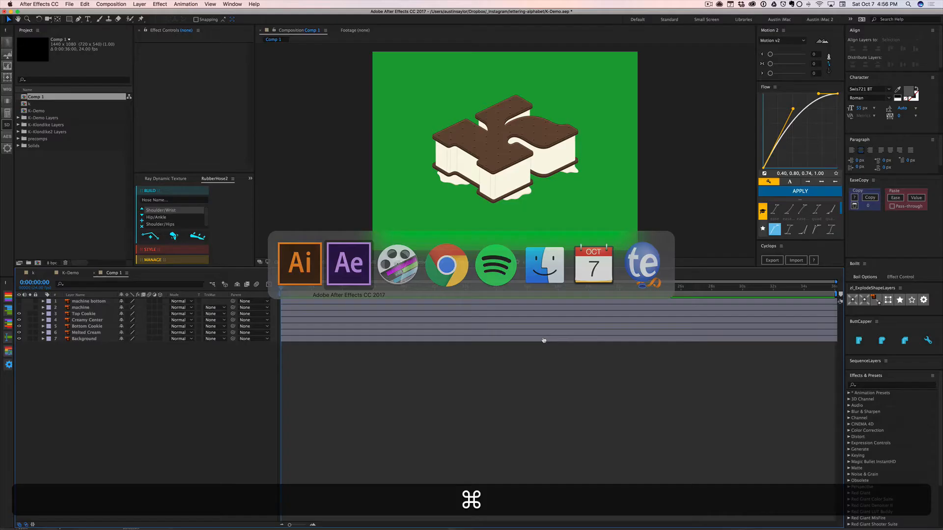
- Create an empty shape layer at the top of Comp 1 and select it
right_click(123, 374)
mouse_move(146, 377)
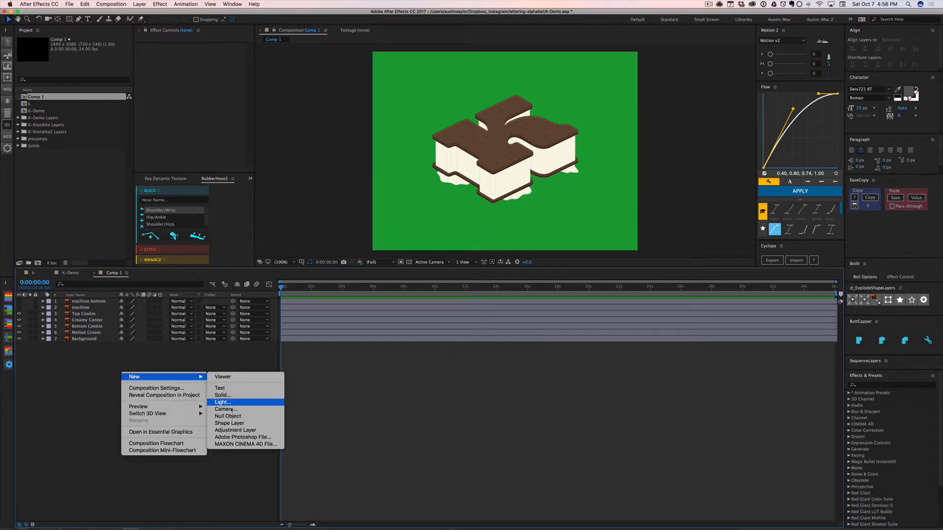
click(229, 423)
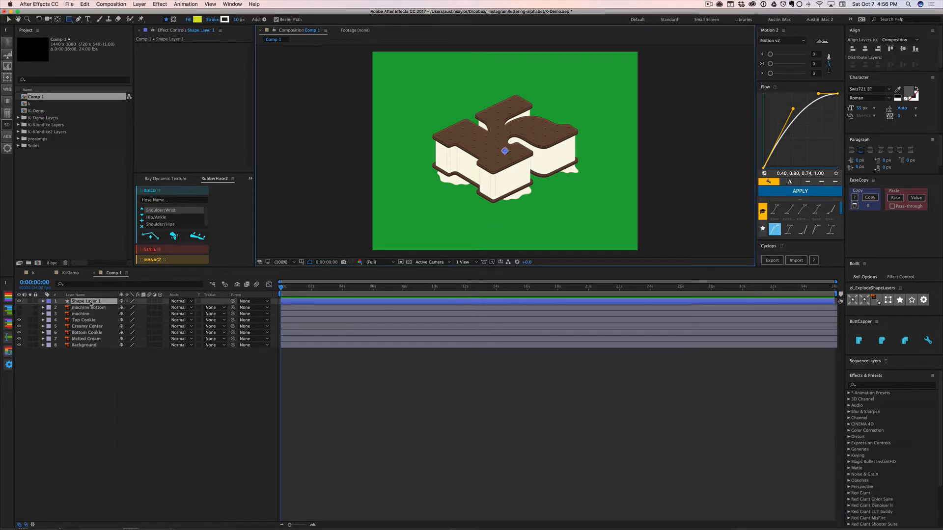
click(91, 301)
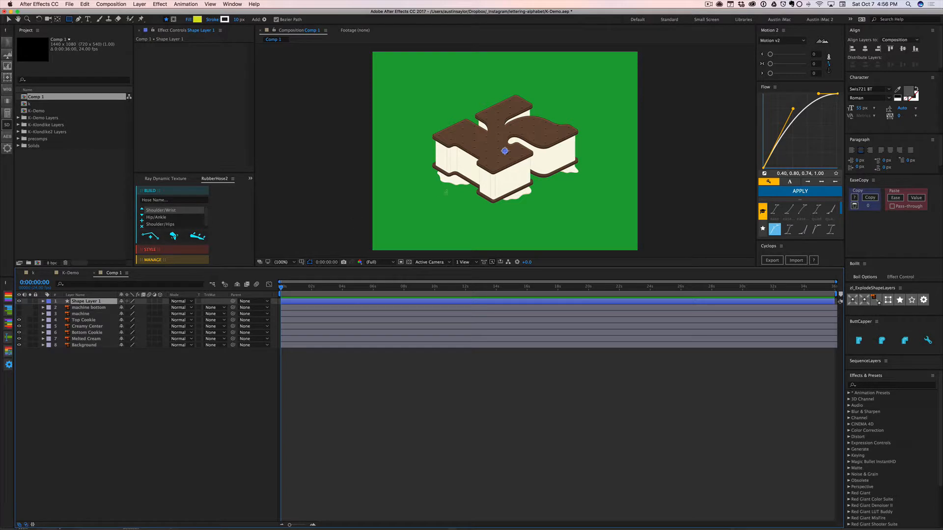
- Draw a small closed triangular path on the shape layer with the Pen tool, just below the ice cream K
click(78, 19)
click(450, 219)
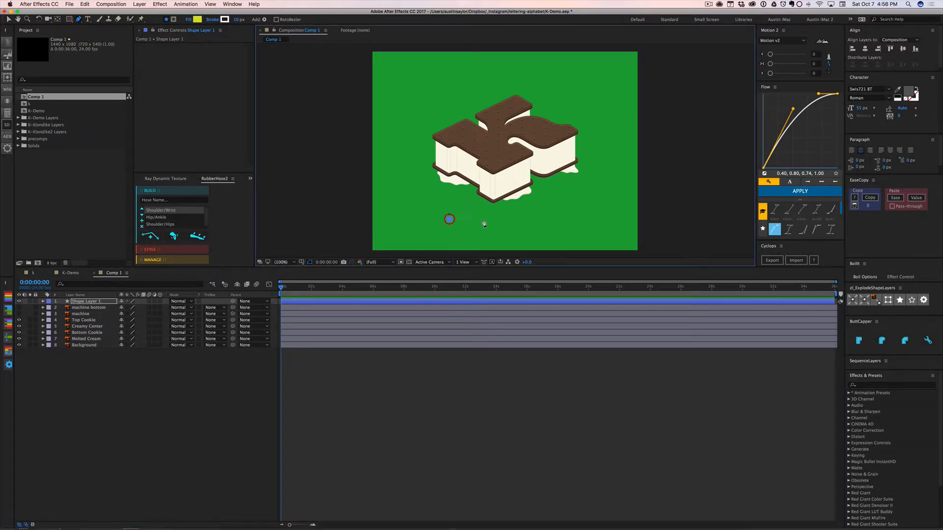
click(488, 219)
click(474, 185)
click(449, 219)
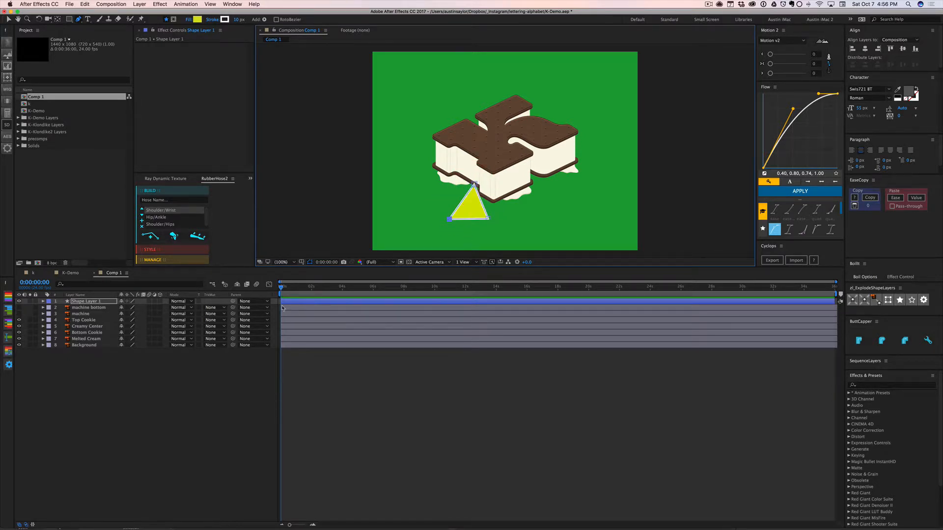
- Replace the triangular path with the path copied from Illustrator and deselect the shape layer
key(super)
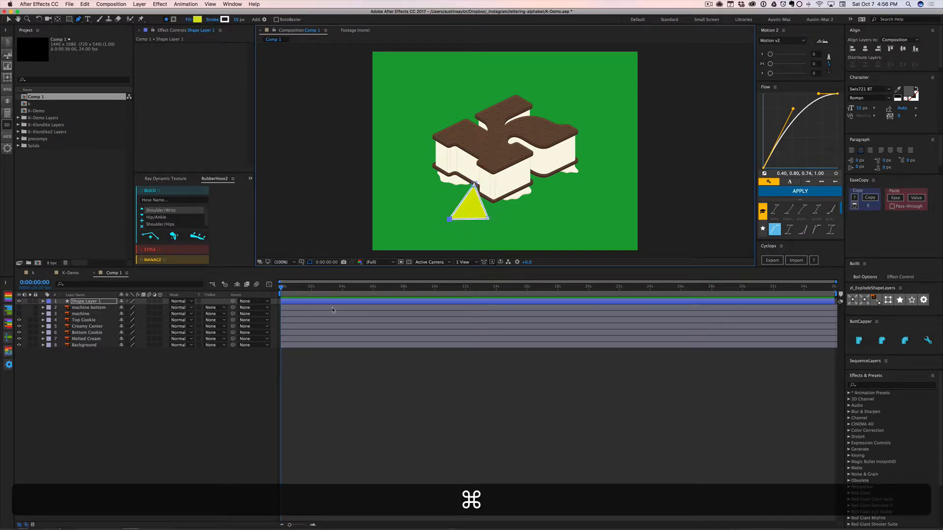
key(super+v)
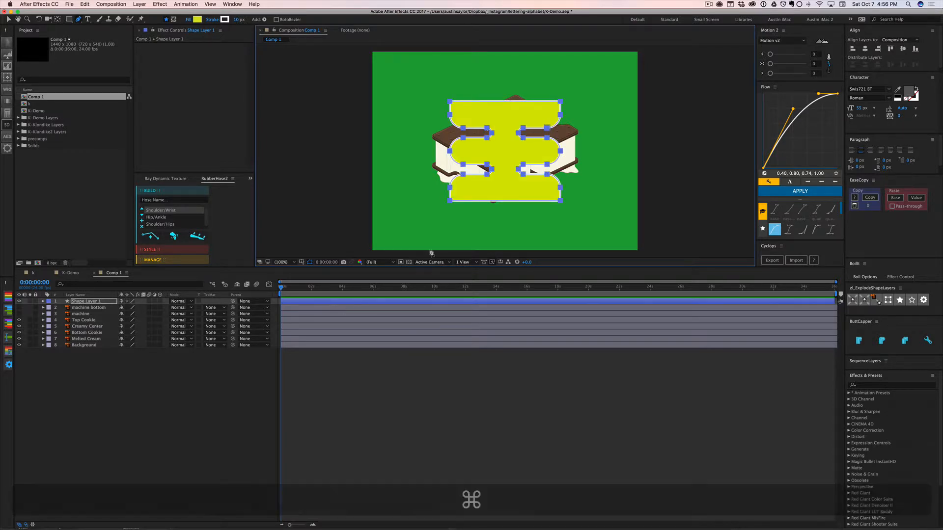
click(192, 384)
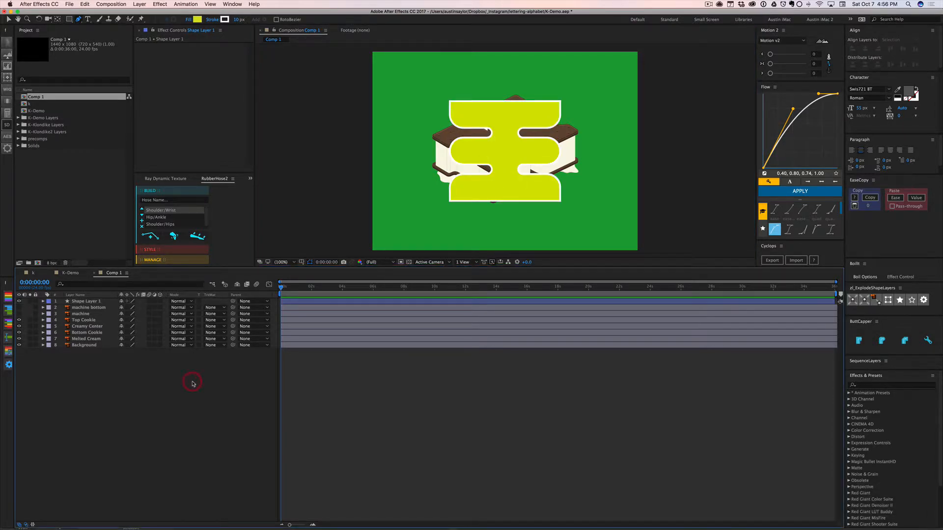
- Set a first keyframe at 0:00:00:00 on the Path property of Path 1 in Shape Layer 1
click(46, 303)
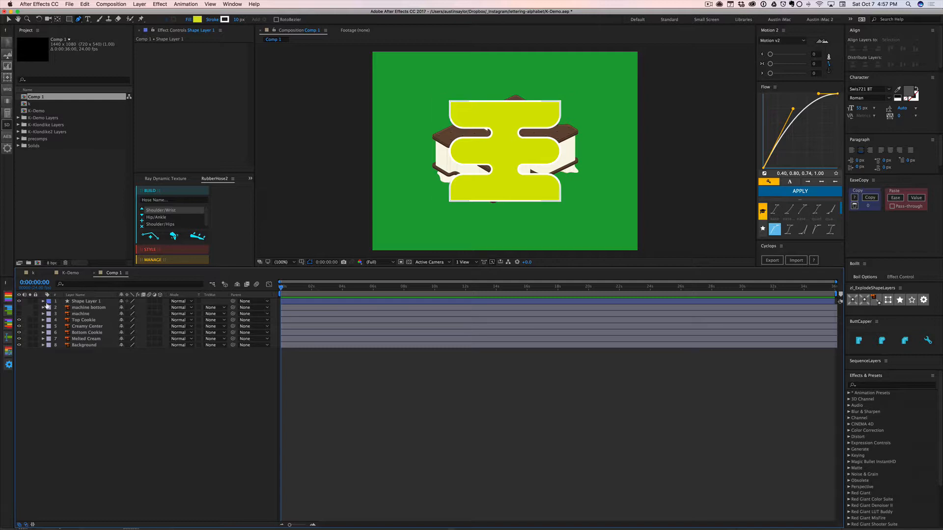
click(42, 301)
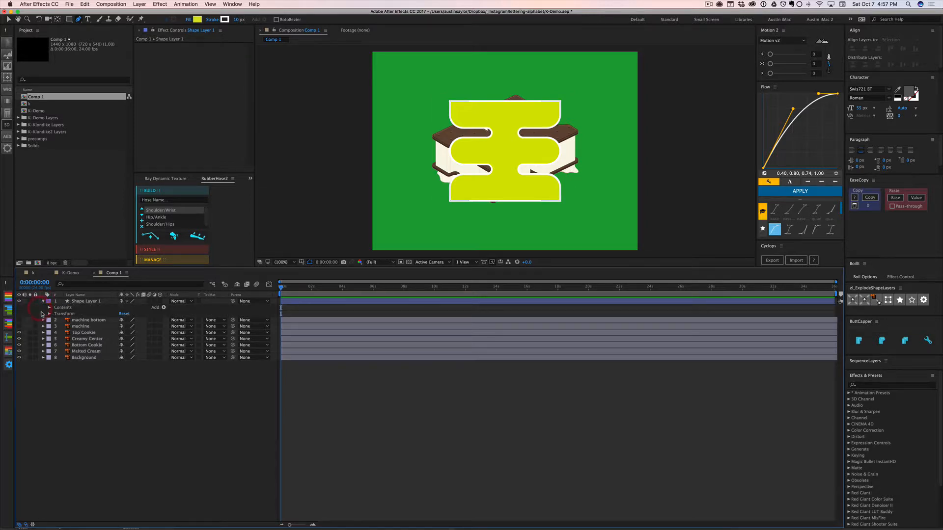
click(48, 308)
click(55, 314)
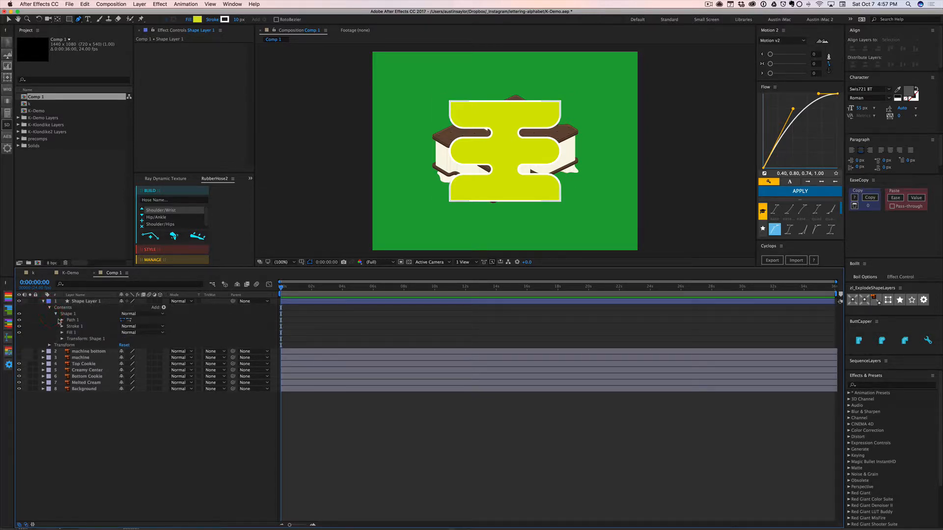
click(61, 320)
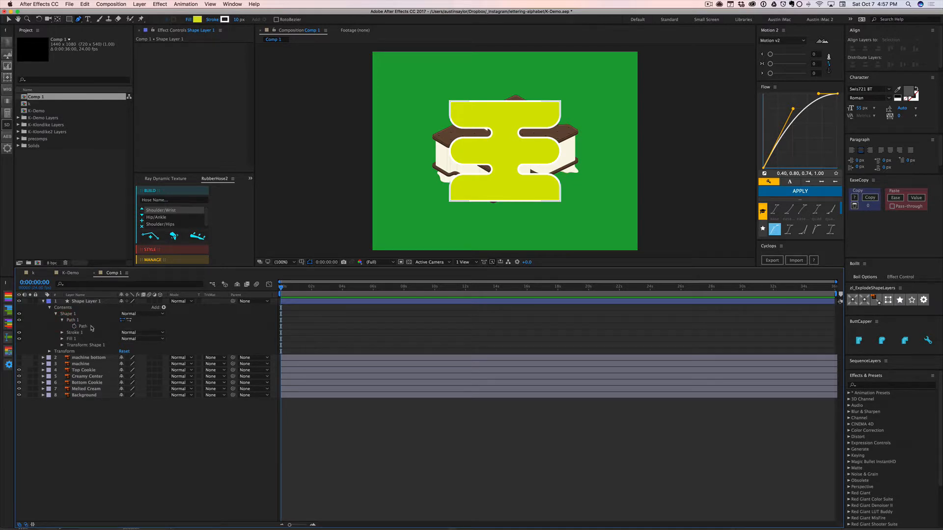
click(76, 327)
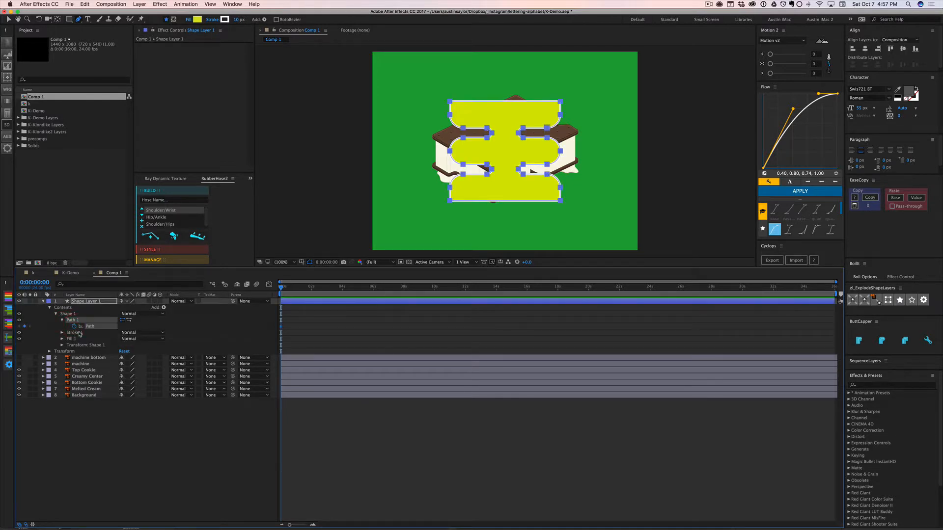
- At 0:00:03:05, stretch the path's bottom edge down and its top edge up beyond the composition frame
drag(283, 288, 329, 287)
key(v)
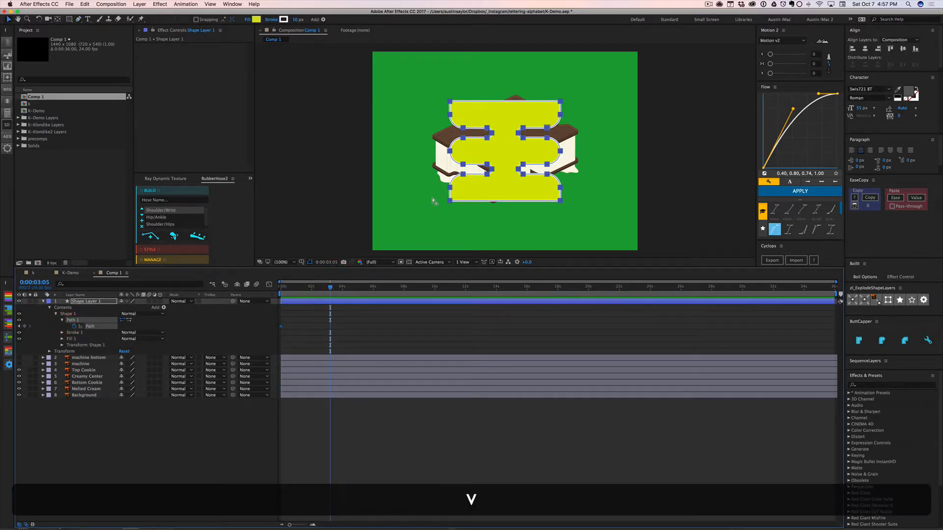
click(563, 203)
drag(563, 203, 561, 257)
click(409, 84)
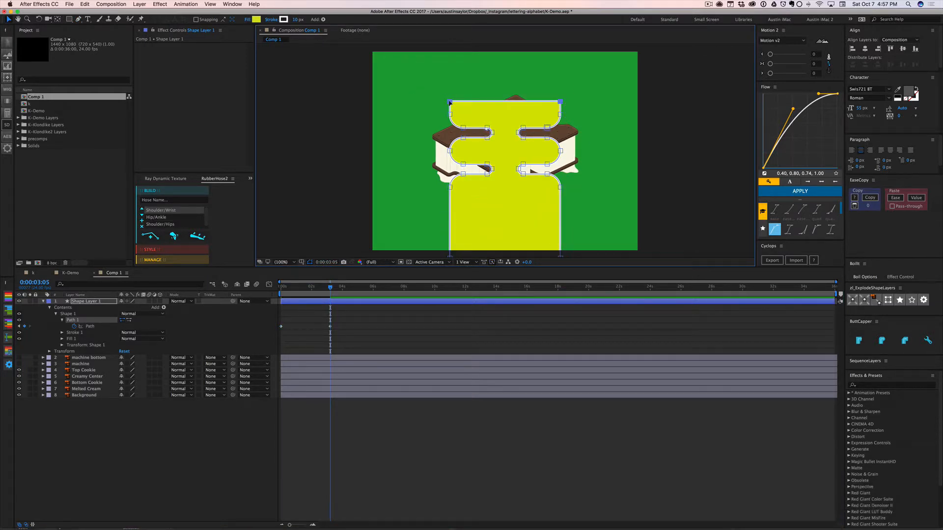
drag(448, 101, 451, 43)
- Select both Path keyframes and apply easing to them with the Keyframe Assistant
drag(349, 318, 273, 343)
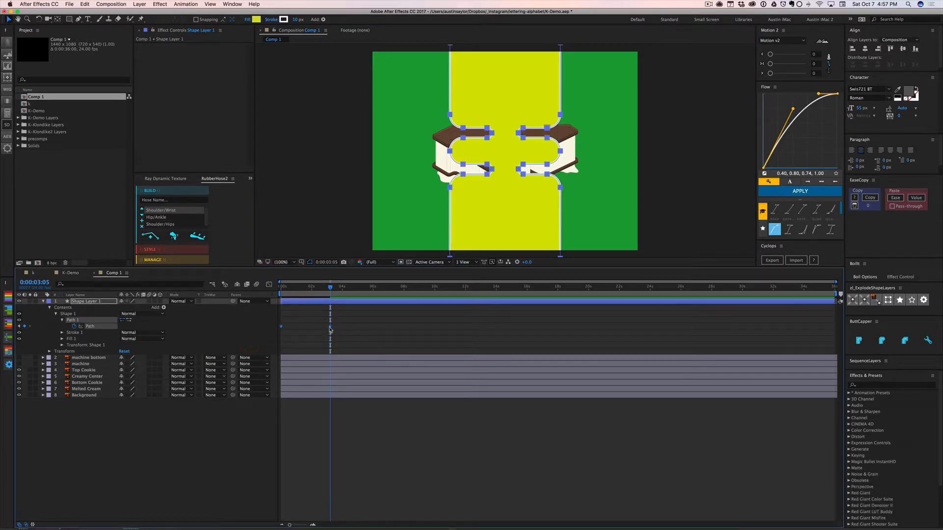
right_click(330, 327)
mouse_move(373, 412)
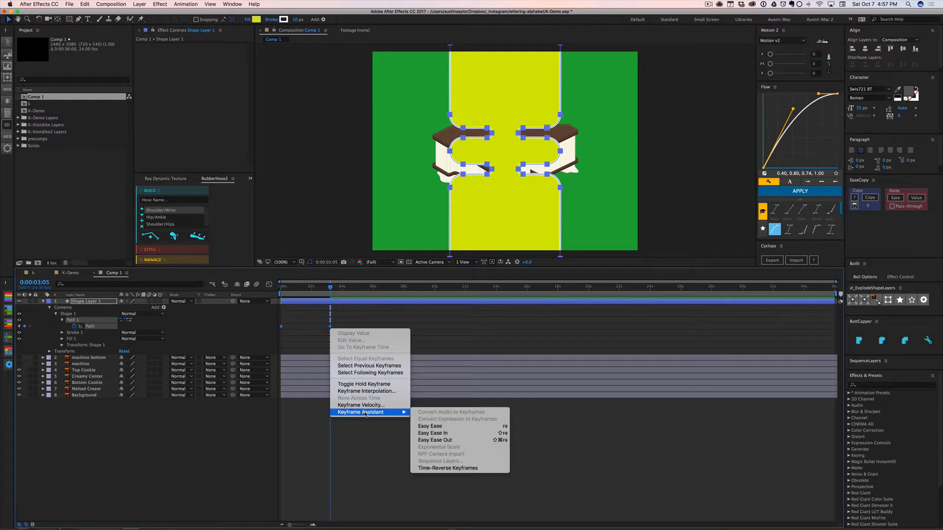
click(446, 433)
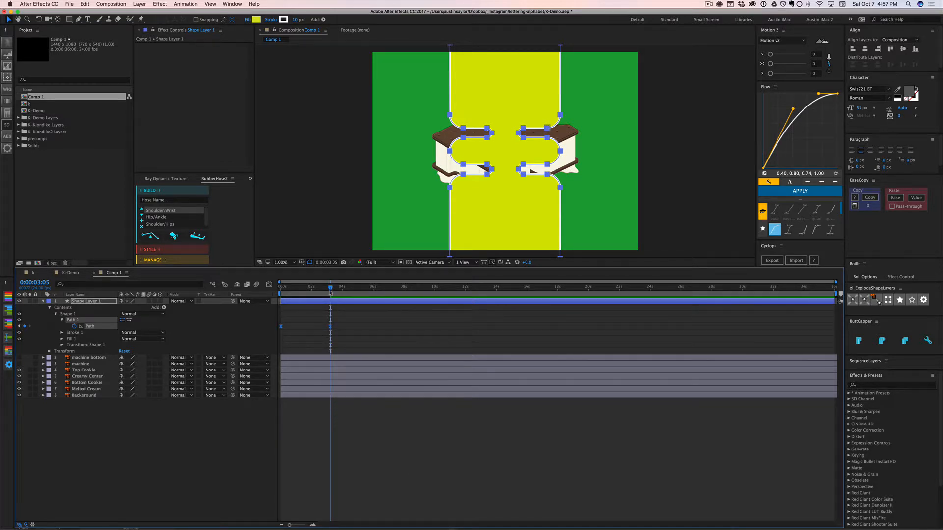
- Move the second Path keyframe to about one second and preview the shape animation from the start
drag(330, 327, 295, 327)
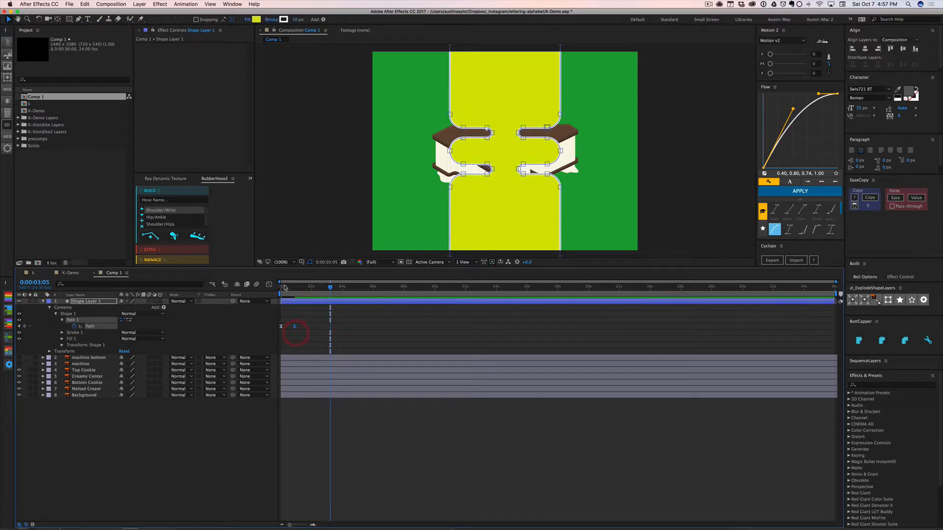
drag(285, 288, 280, 288)
click(329, 330)
key(space)
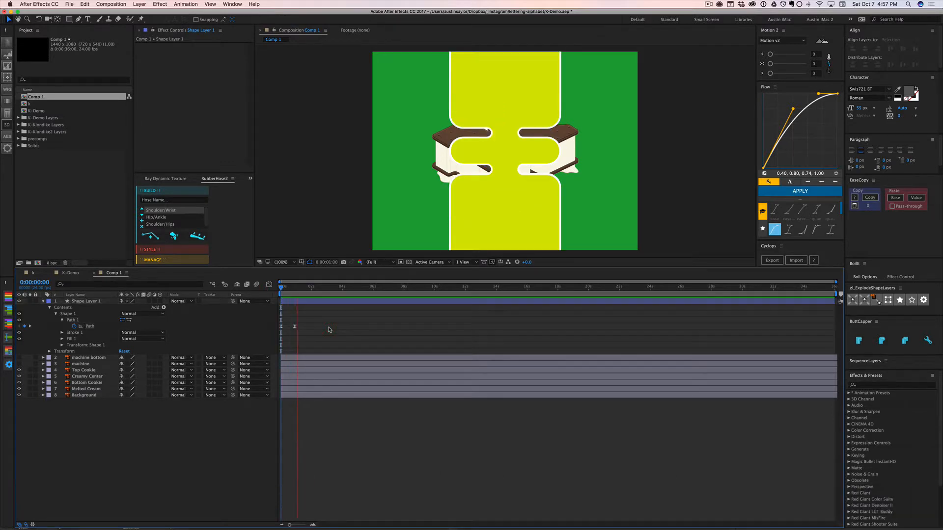
key(space)
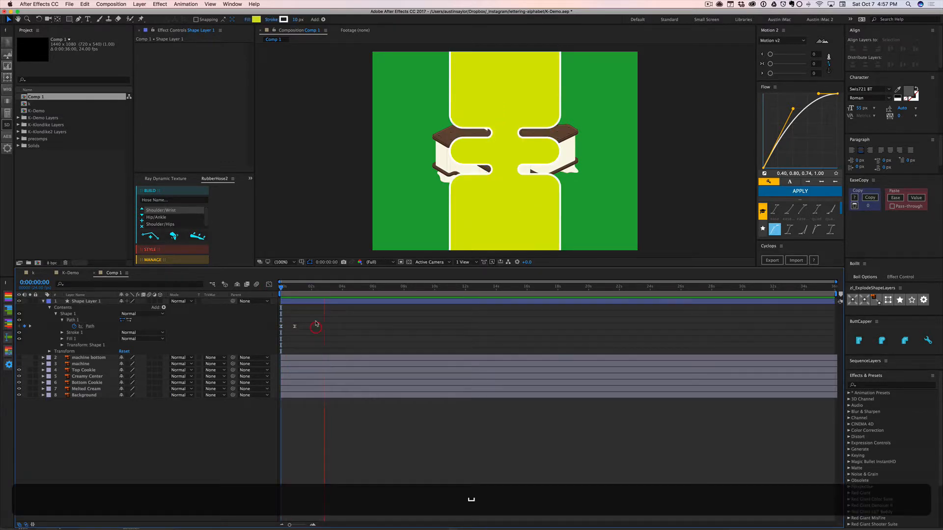
- Delete Shape Layer 1 from Comp 1
click(315, 301)
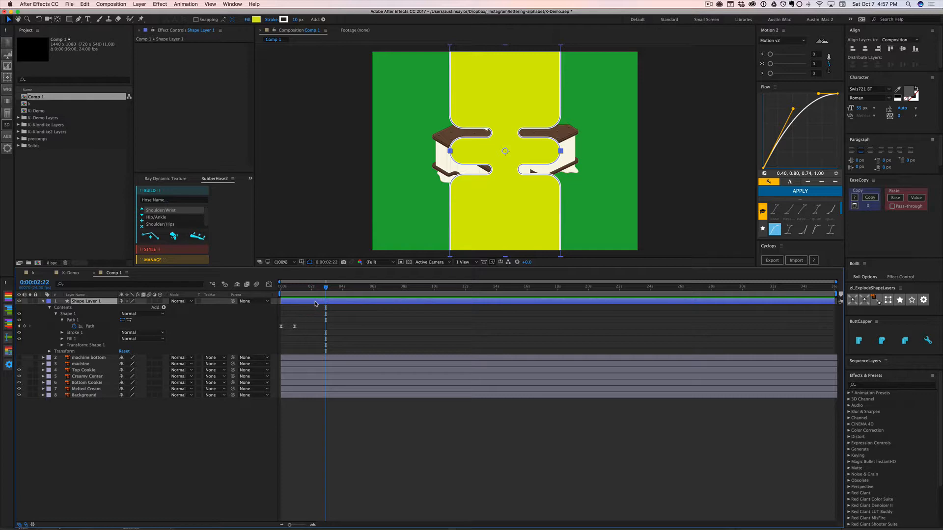
key(BackSpace)
key(super+Tab)
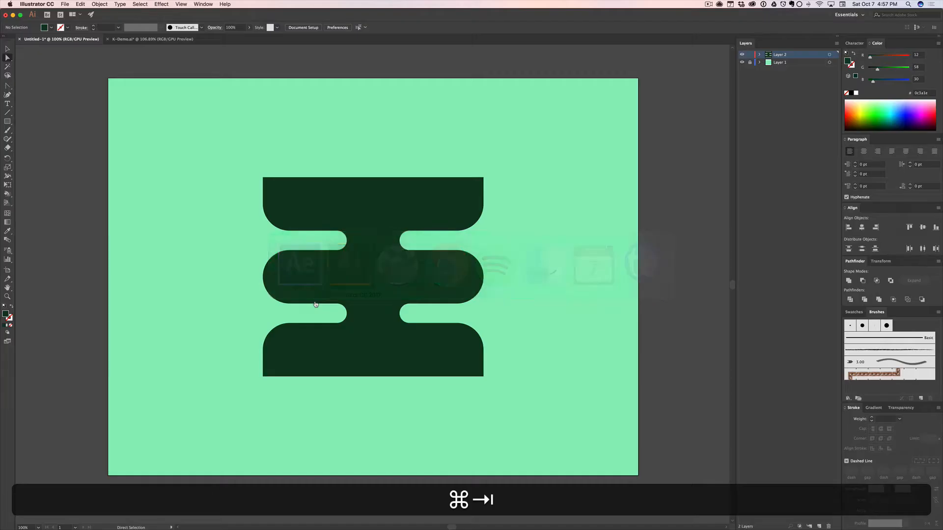
key(super+Tab)
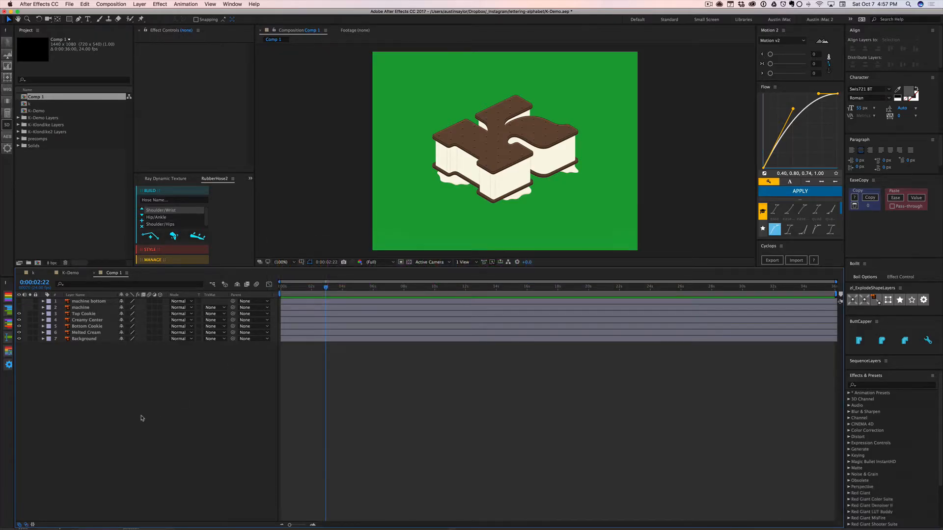
key(v)
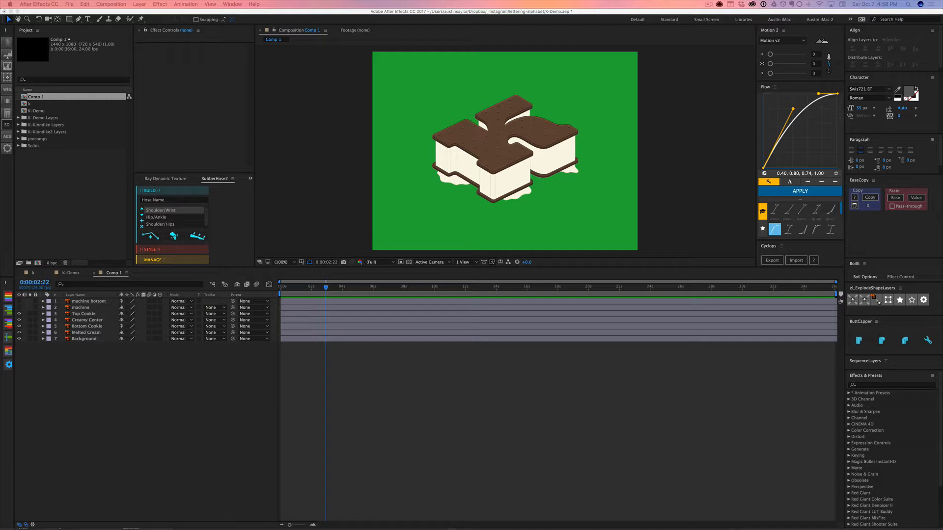
- Switch to Illustrator and duplicate the artboard with its dark shape into five additional artboards beside and below the original
key(super+Tab)
key(super+Tab)
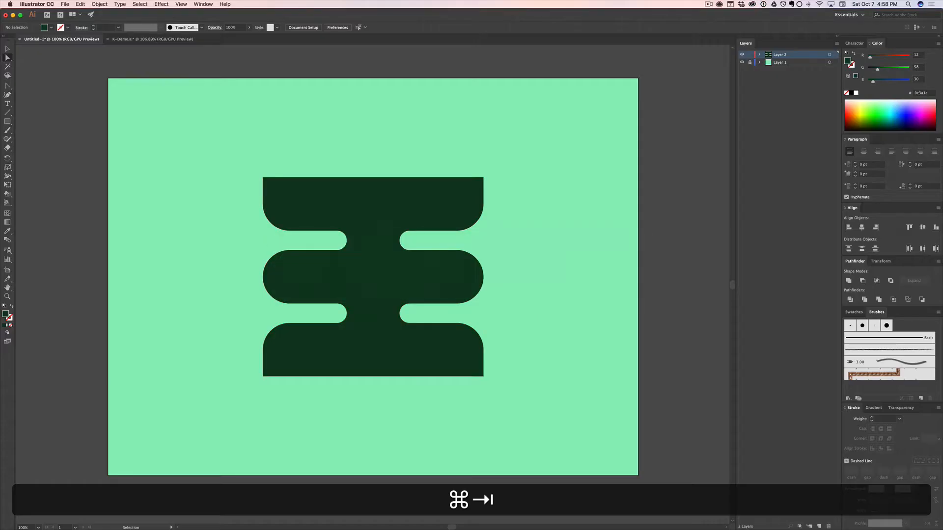
drag(440, 364, 358, 308)
key(shift+o)
drag(456, 286, 431, 453)
key(alt+shift+v)
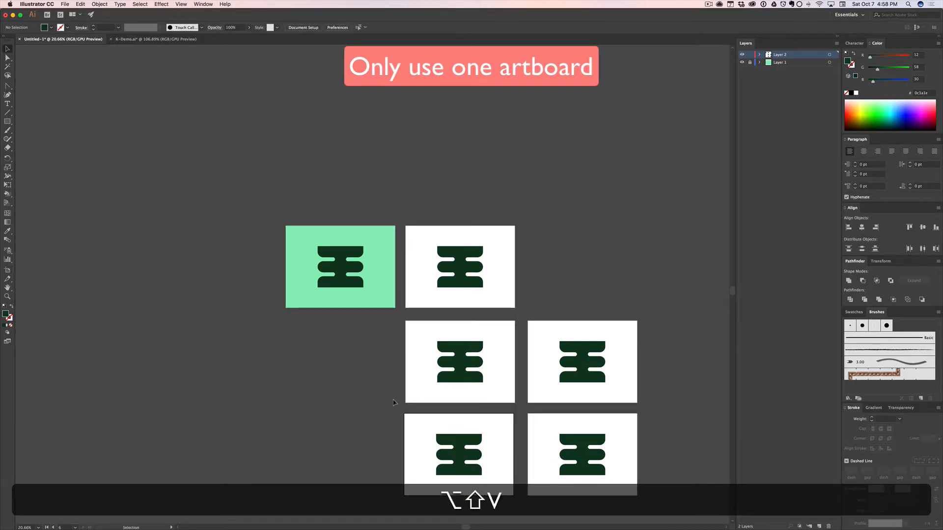
- Switch to After Effects to view Comp 1 and return to the Illustrator artboards with nothing selected
key(super+Tab)
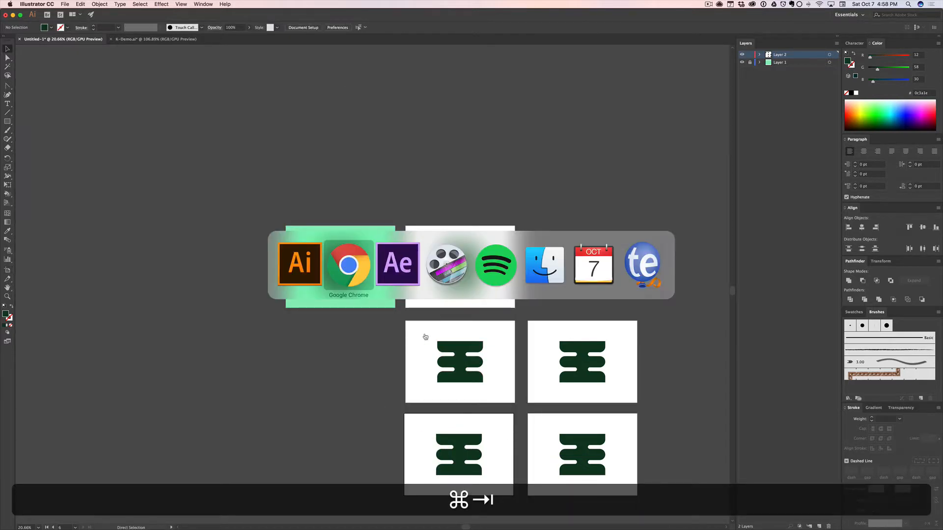
key(super+Tab)
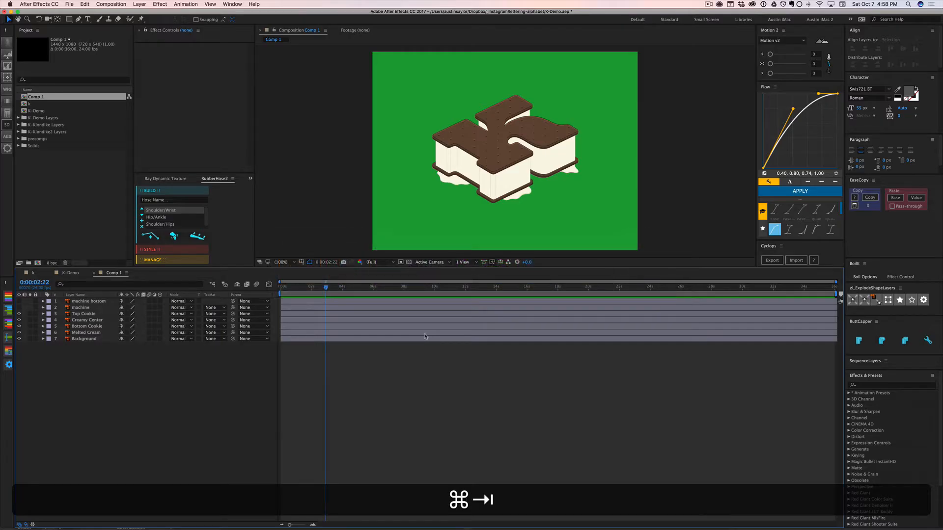
key(super+Tab)
click(317, 309)
click(321, 352)
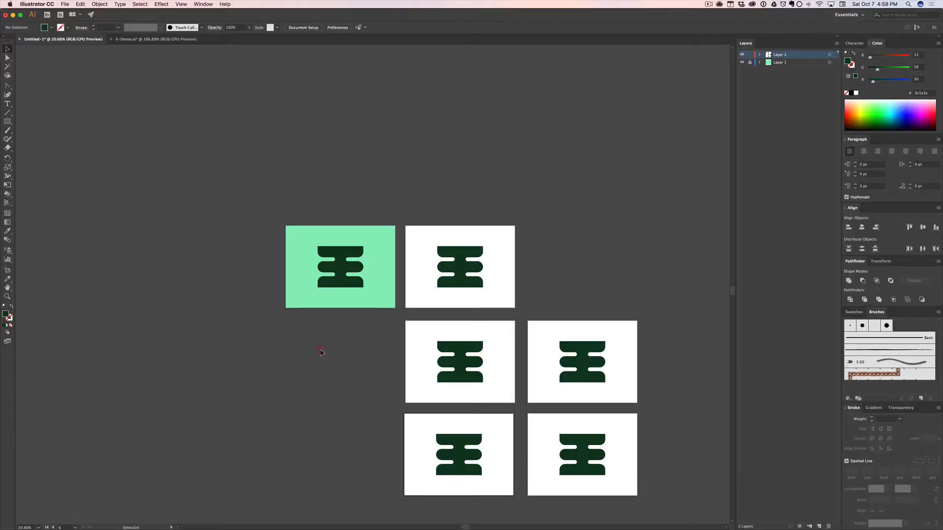
key(v)
click(318, 332)
- Switch to After Effects and select the Top Cookie layer in Comp 1
key(super+Tab)
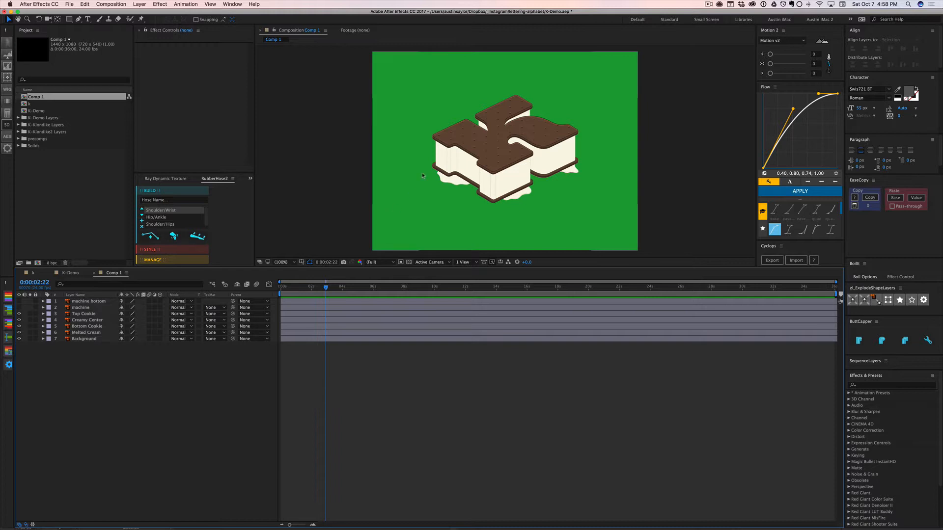
key(v)
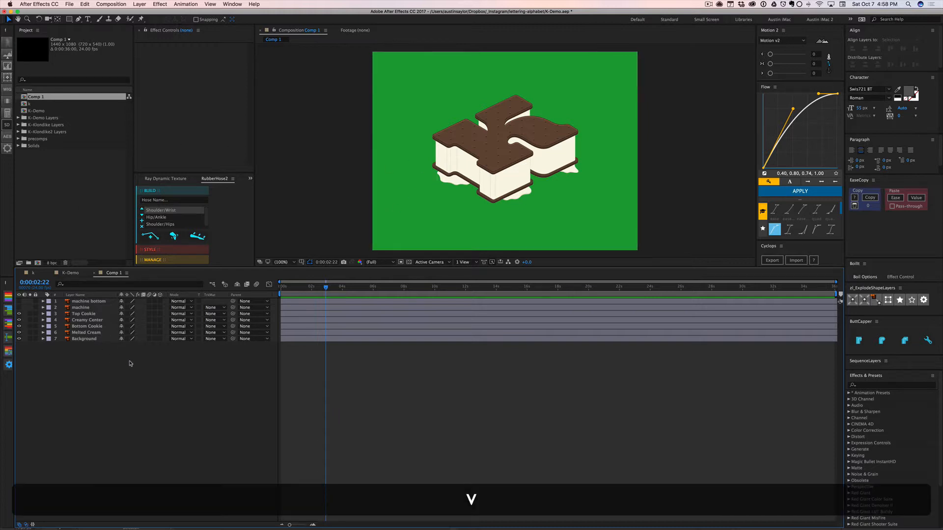
click(94, 314)
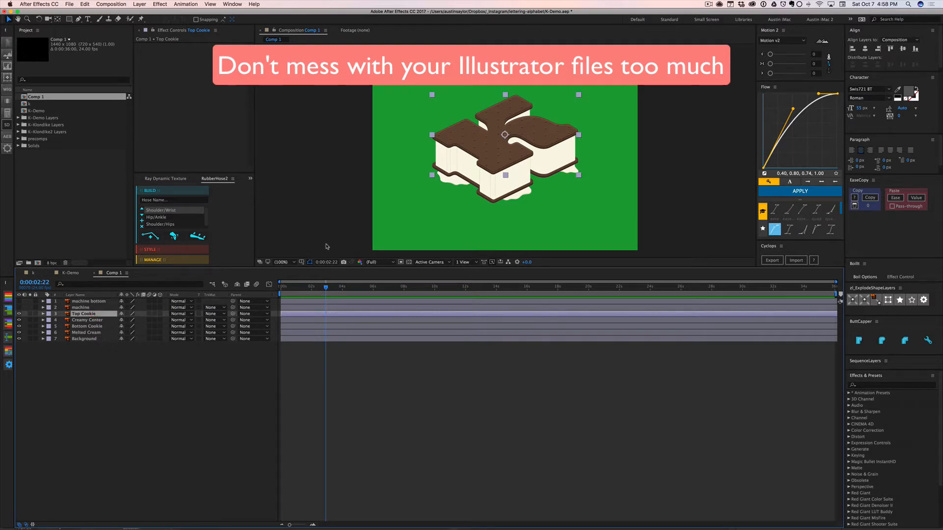
- Switch to K-Demo.ai in Illustrator and recolor the top cookie's upper face bright green (#3cd821), leaving nothing selected
key(super+Tab)
key(super+Tab)
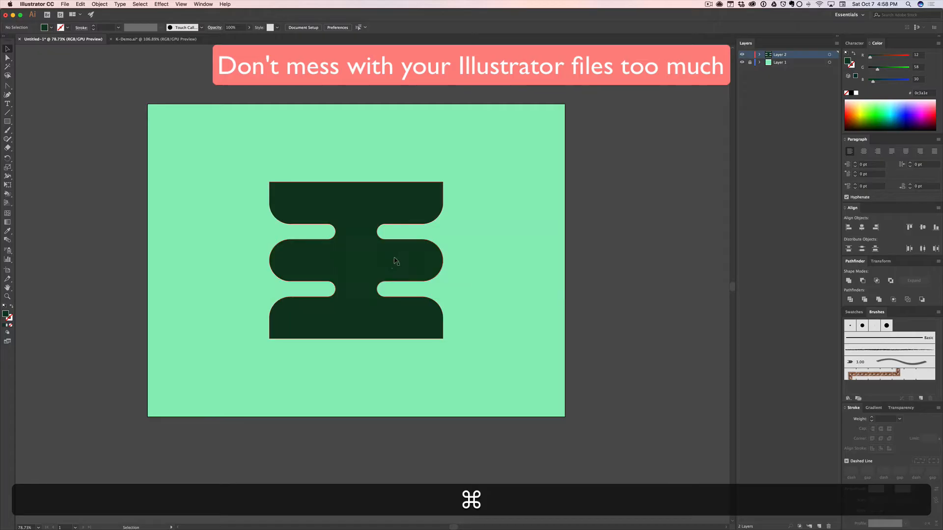
click(159, 40)
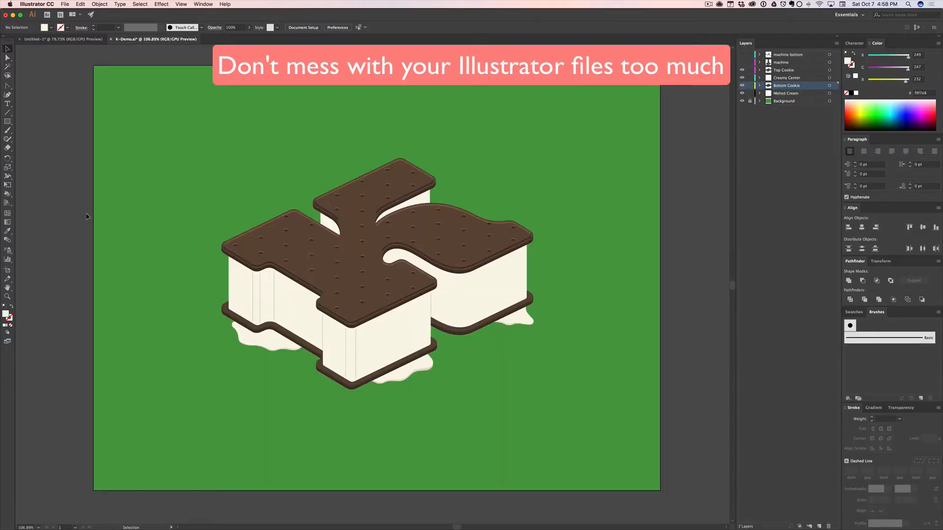
key(a)
click(275, 240)
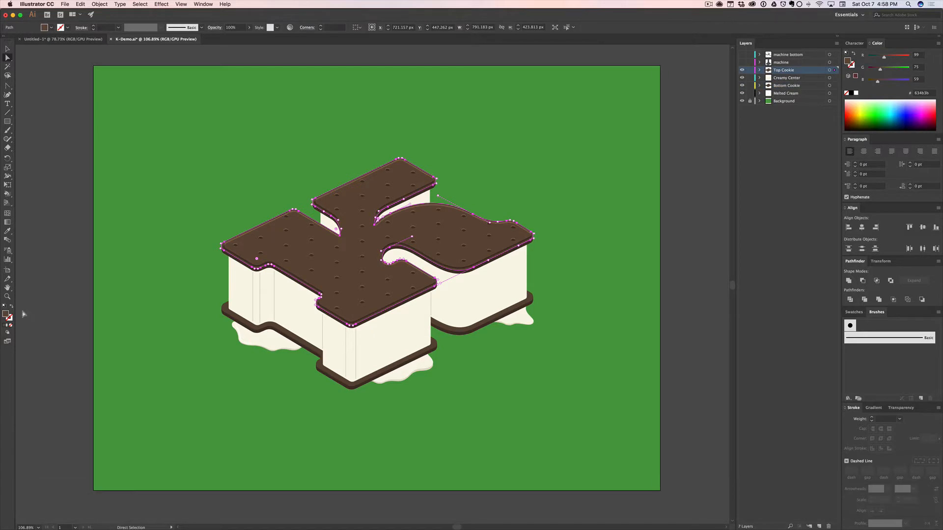
double_click(5, 315)
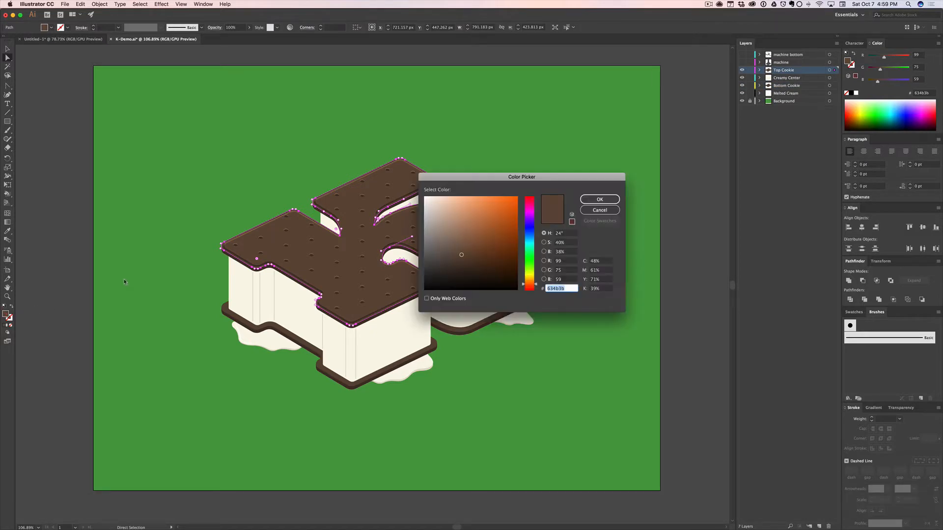
drag(529, 211, 531, 261)
click(503, 210)
click(599, 200)
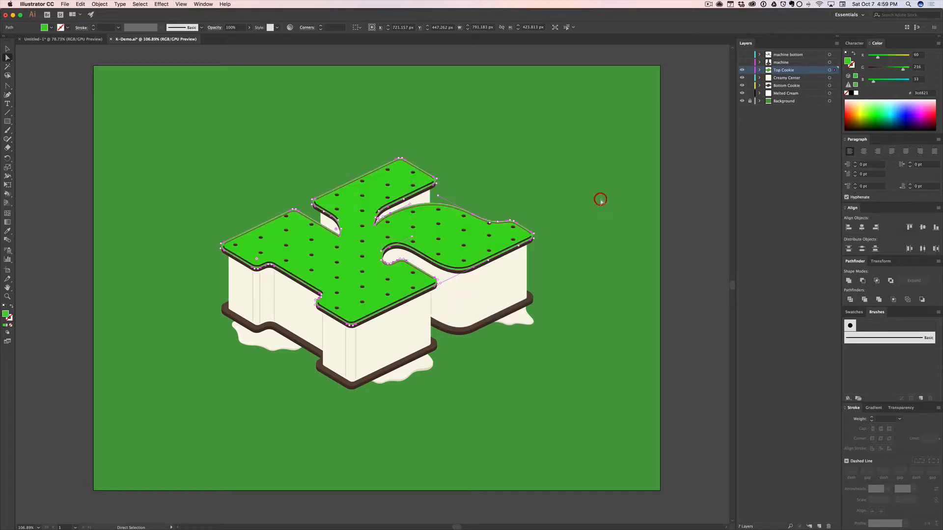
click(613, 196)
- Apply the top cookie's bright green fill to the bottom cookie's brown face with the Eyedropper, then deselect everything
key(a)
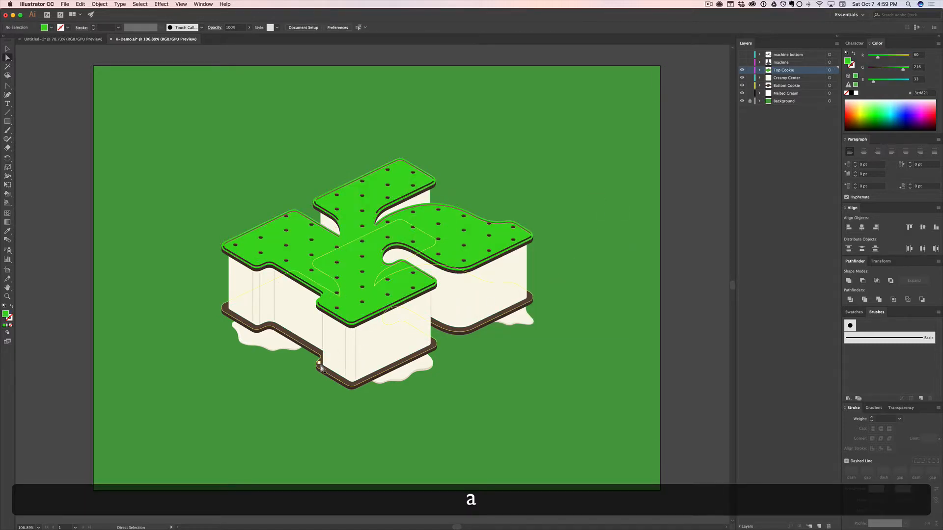
click(320, 368)
key(i)
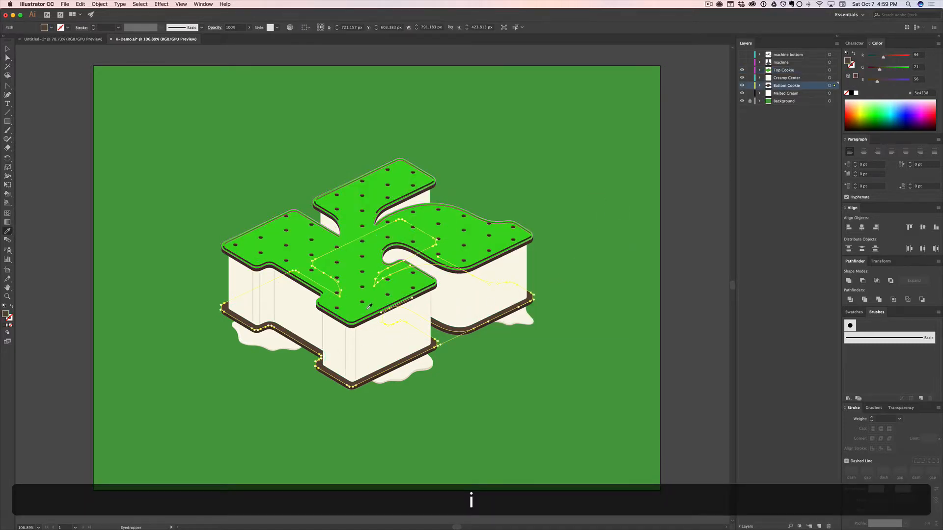
click(372, 299)
key(super+shift+a)
key(super+v)
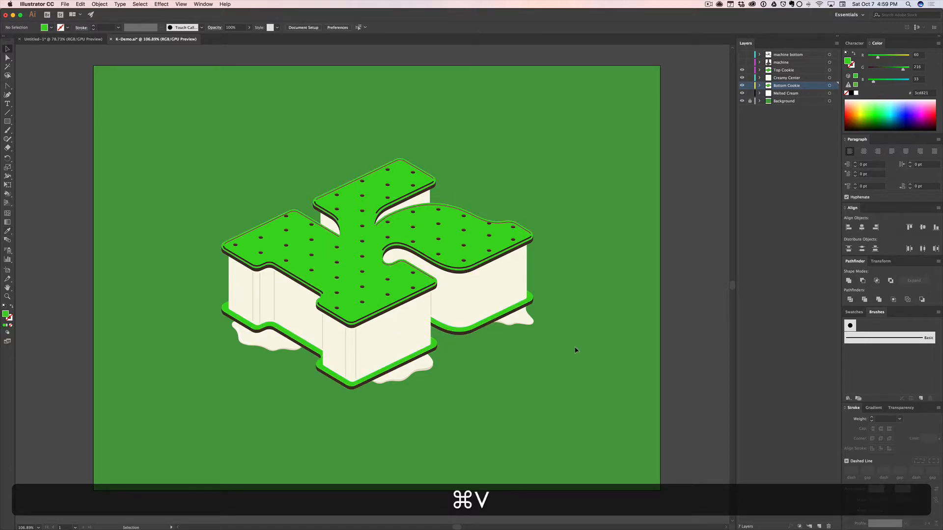
- Deselect the layers in After Effects, save the recolored K-Demo.ai in Illustrator, and return to Comp 1
key(super+Tab)
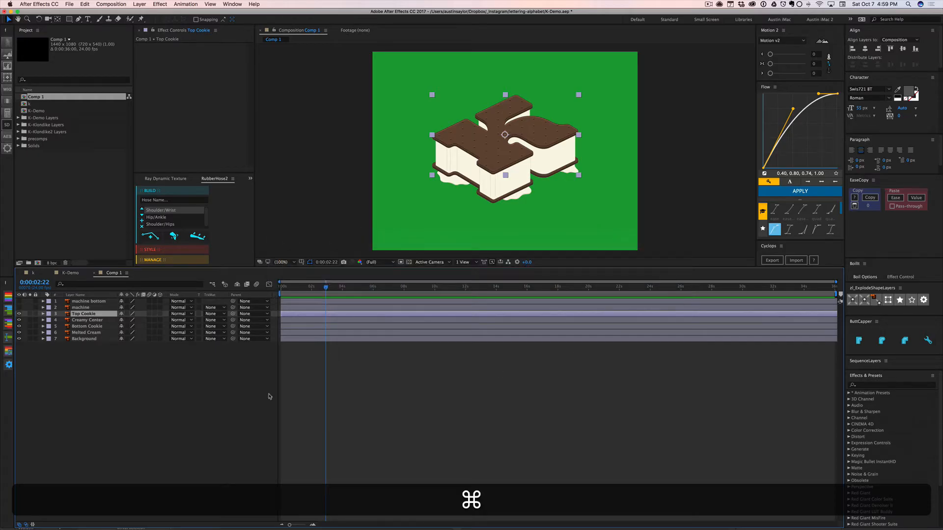
click(113, 365)
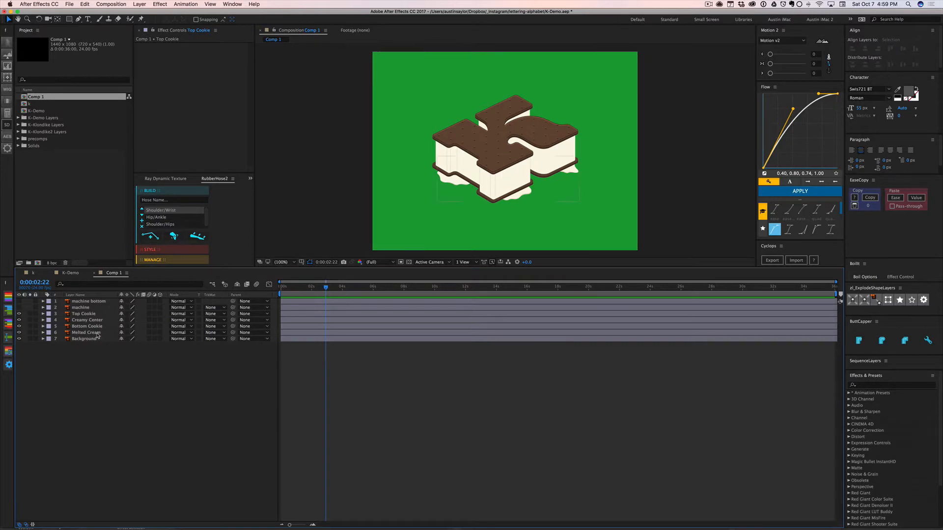
key(super+Tab)
key(super+s)
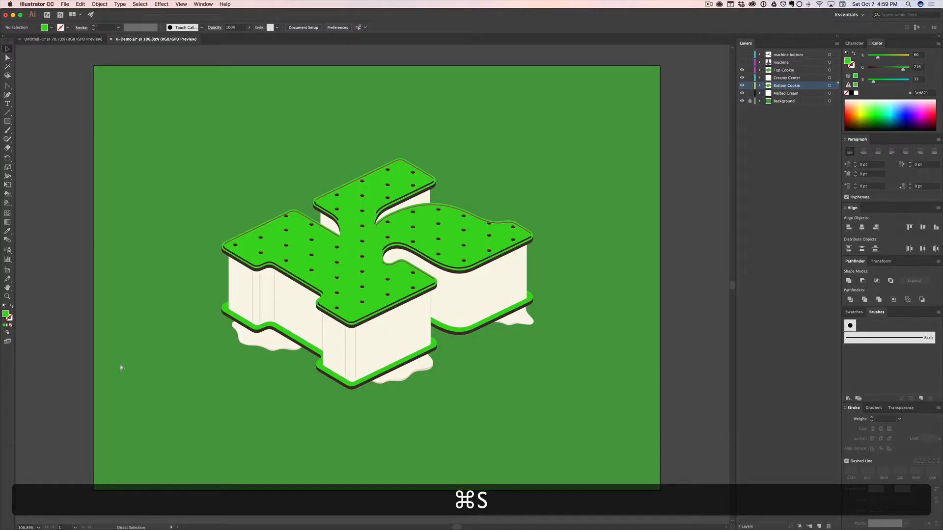
key(super+Tab)
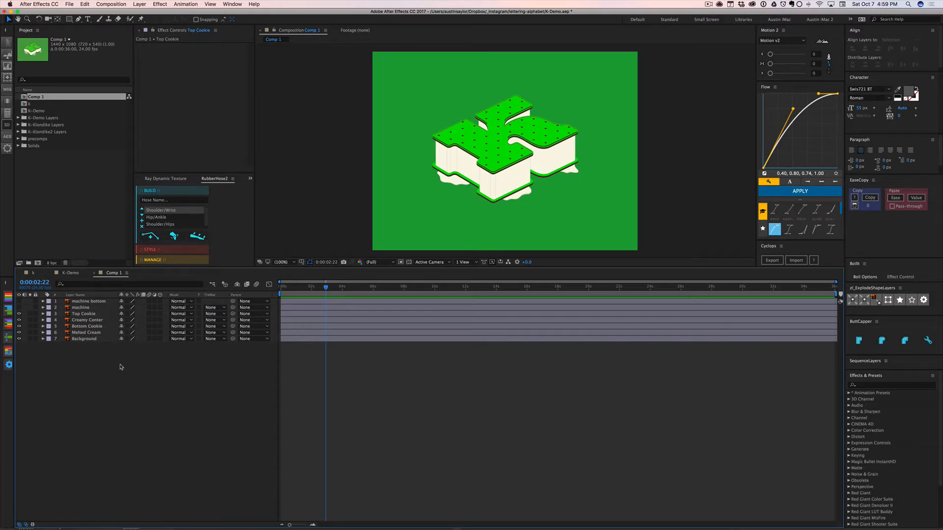
- Add Position keyframes to the Top Cookie layer at 0:00:00:00 and 0:00:00:23, then return to the first frame
click(296, 309)
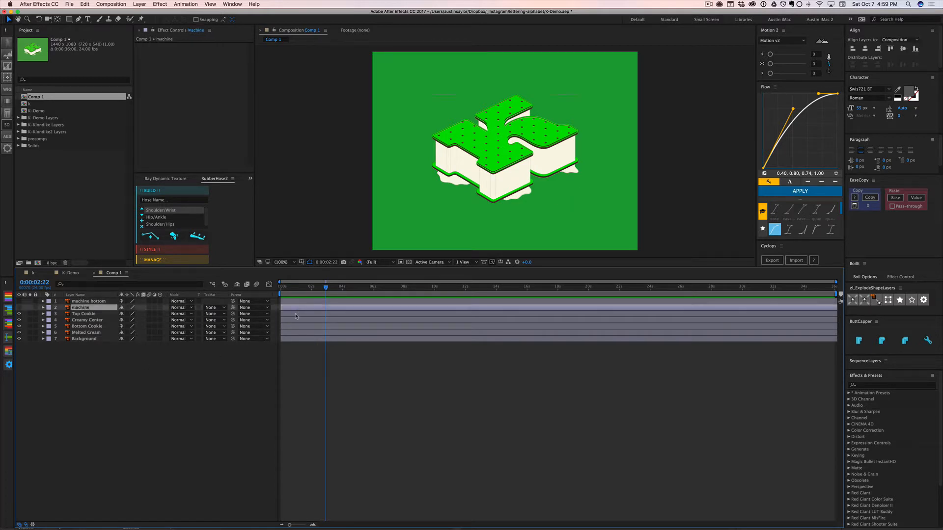
click(297, 316)
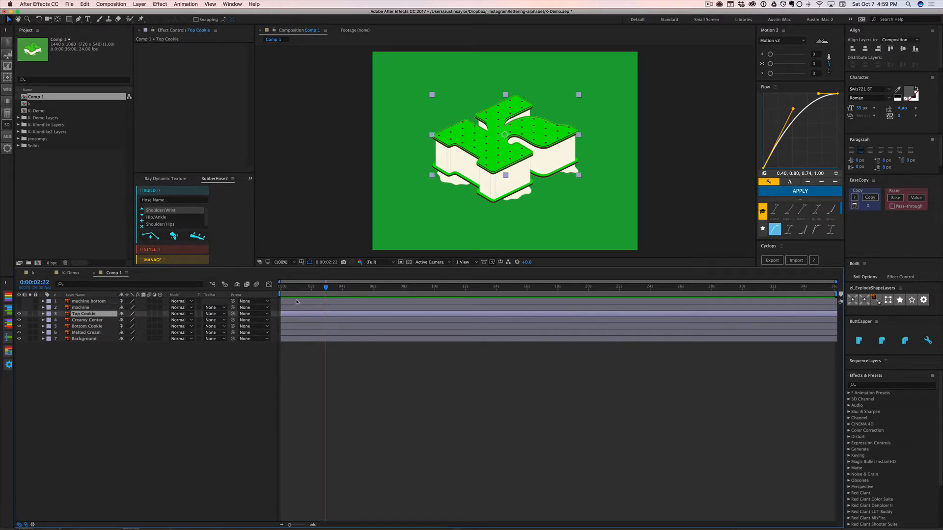
key(equal)
key(Home)
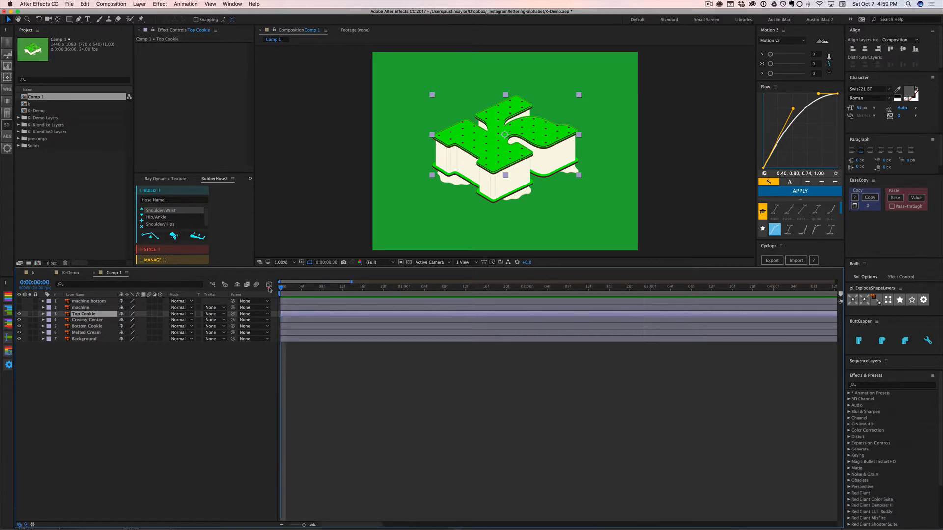
key(alt+p)
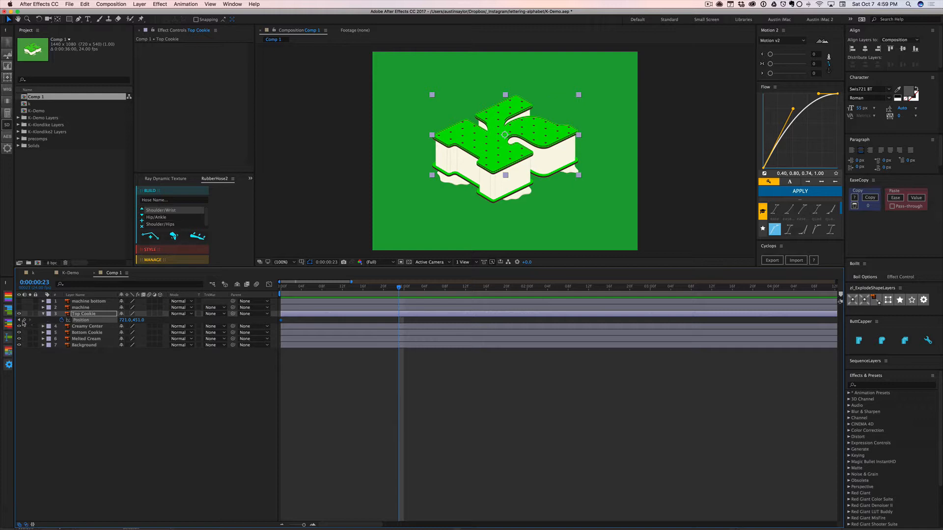
click(23, 319)
click(282, 286)
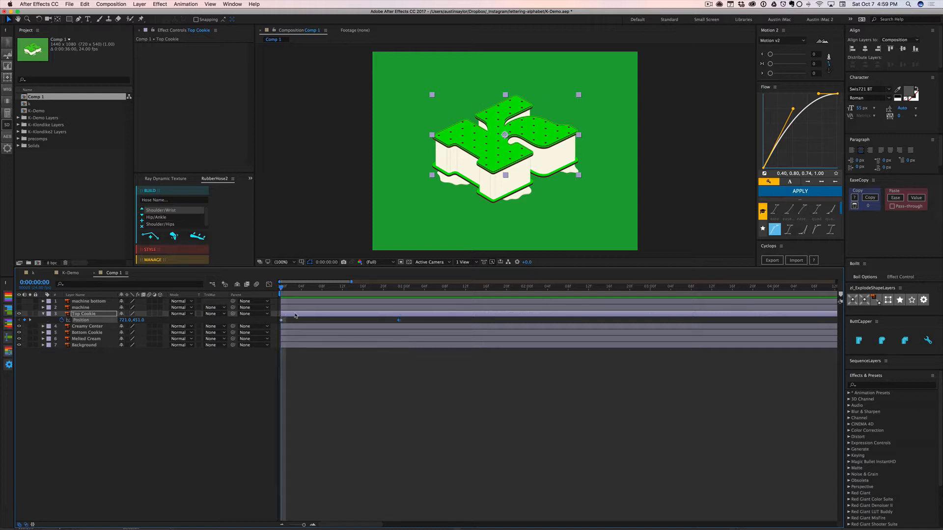
- Raise the Top Cookie straight up above the cream center at the first keyframe and preview the drop
key(v)
drag(474, 155, 474, 100)
click(358, 349)
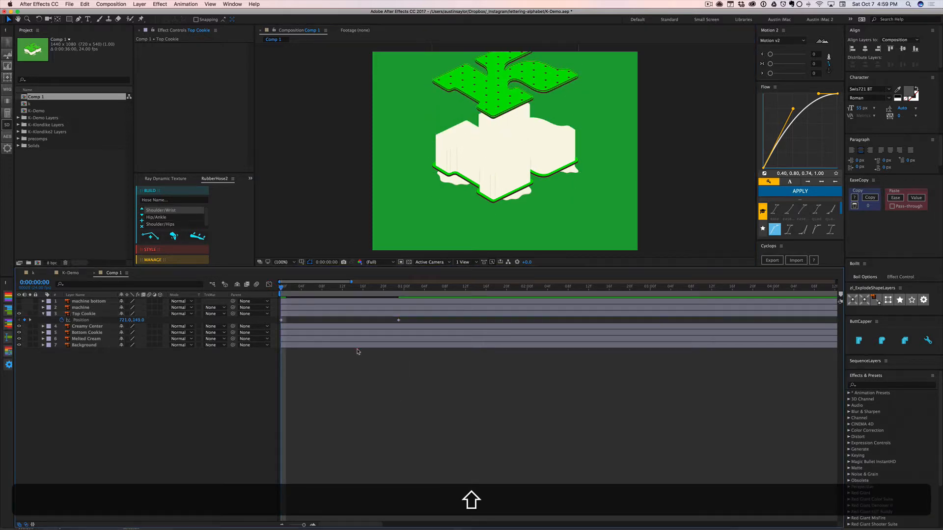
key(space)
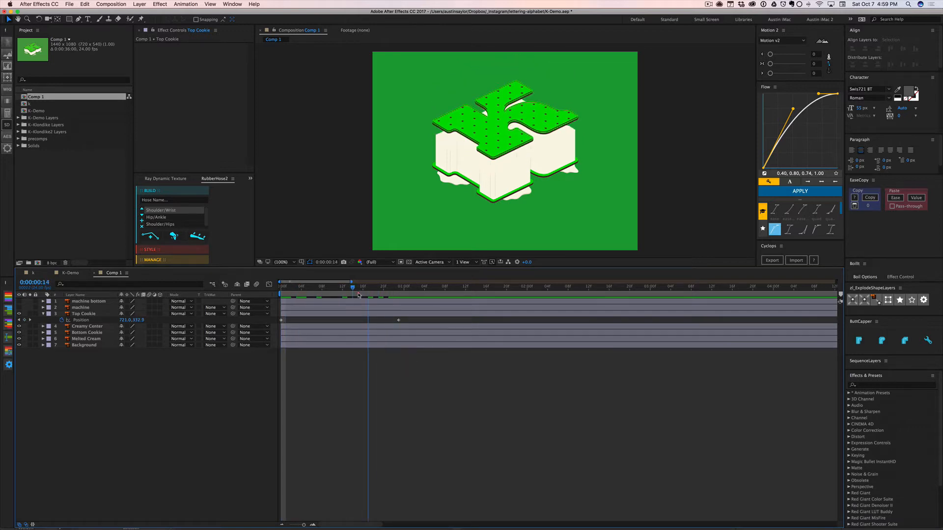
drag(505, 287, 215, 292)
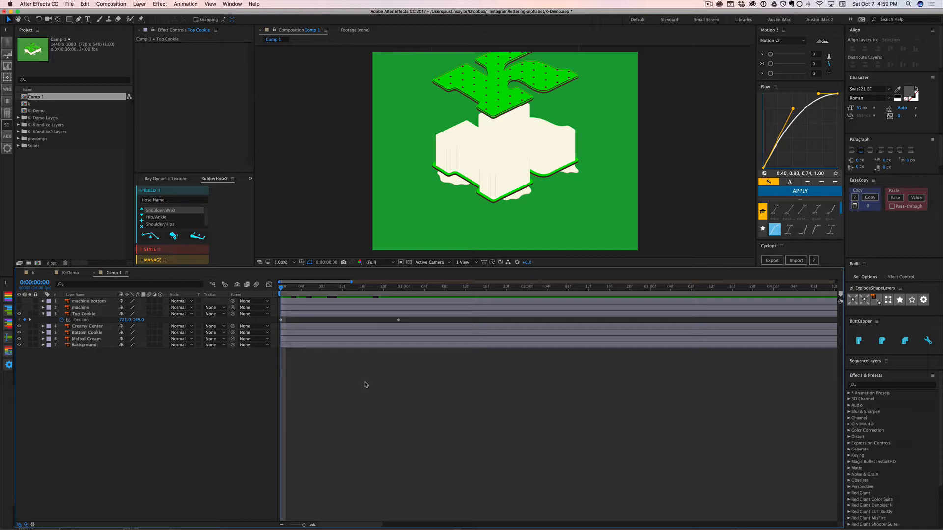
- Add Rotation keyframes to the Top Cookie layer at 0:00:00:00 and 0:00:00:23, then return to the first frame
key(super+Tab)
key(super+grave)
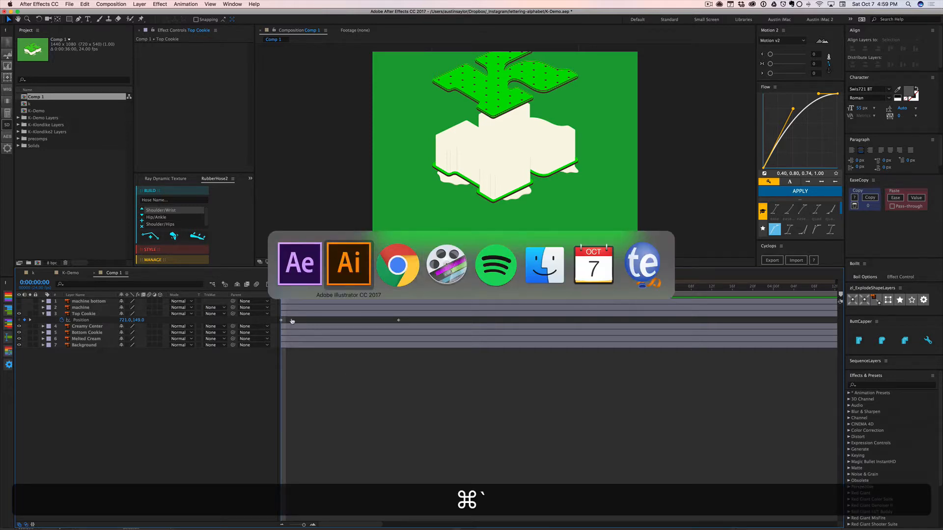
click(302, 314)
key(alt+super+r)
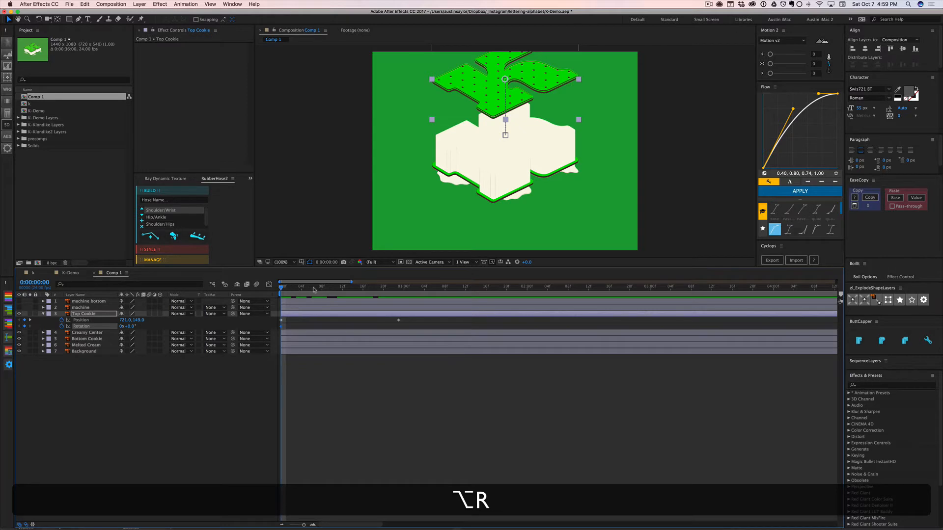
drag(315, 290, 398, 289)
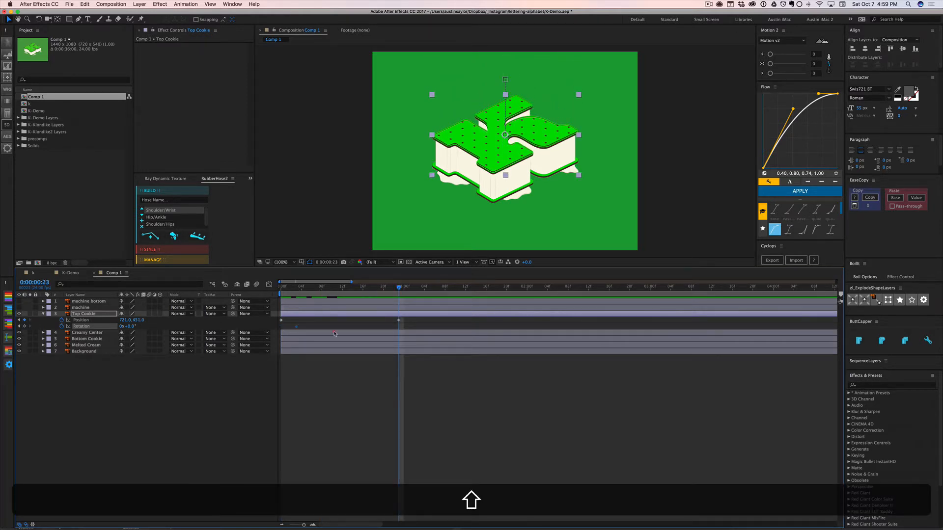
key(alt+shift+r)
key(Home)
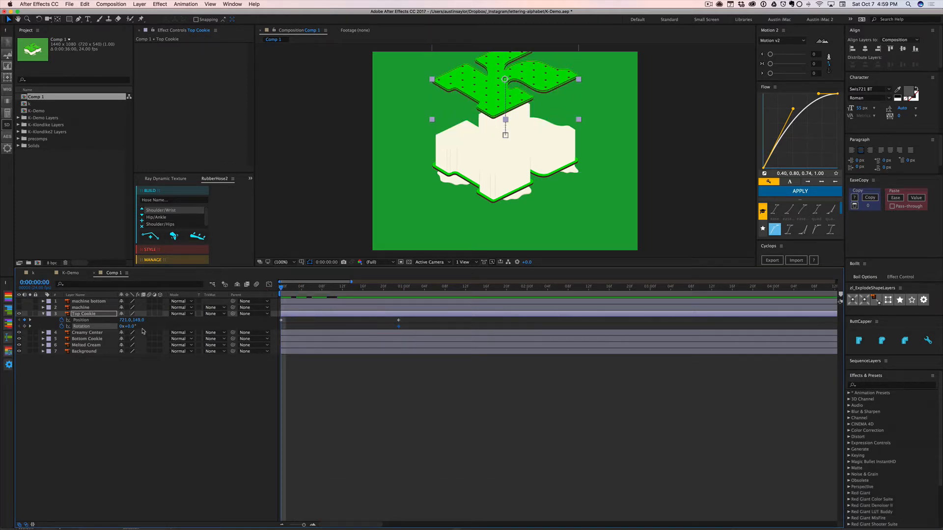
- Set the Top Cookie's starting rotation to 1x+269° and play back the spinning drop
drag(129, 326, 315, 303)
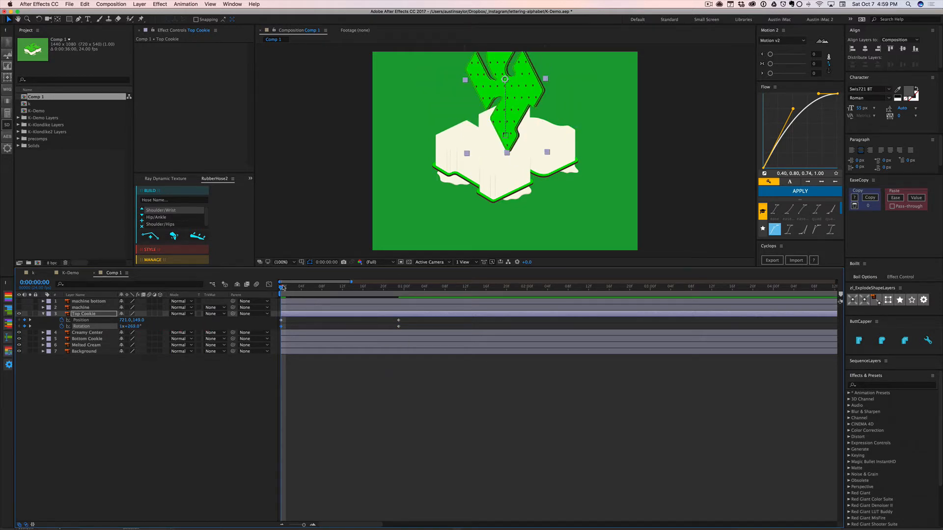
key(space)
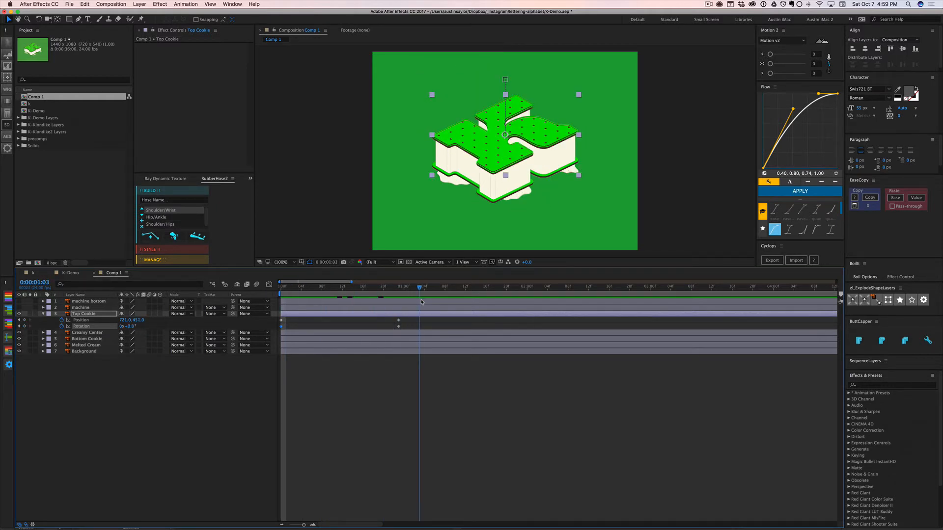
click(424, 423)
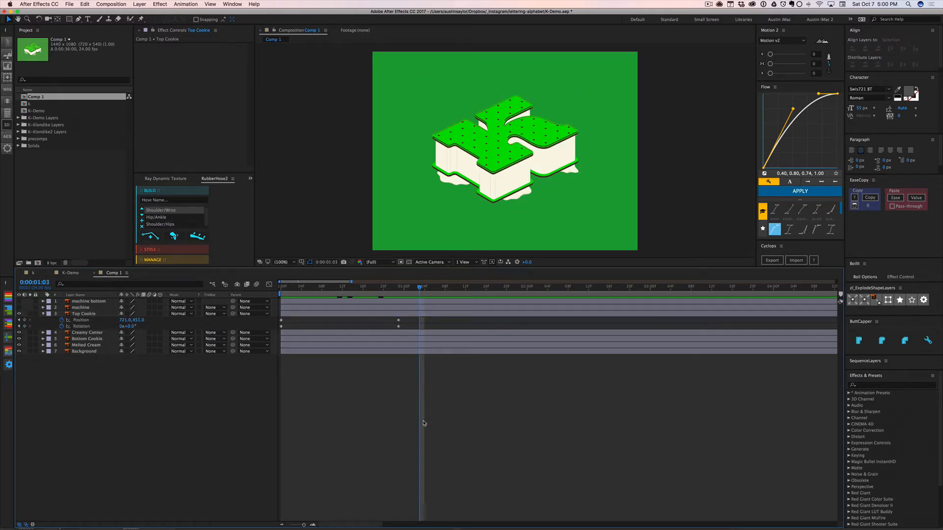
- Switch to Illustrator and stretch the end of the K's right arm, cookie and cream together, outward and upward
key(super+Tab)
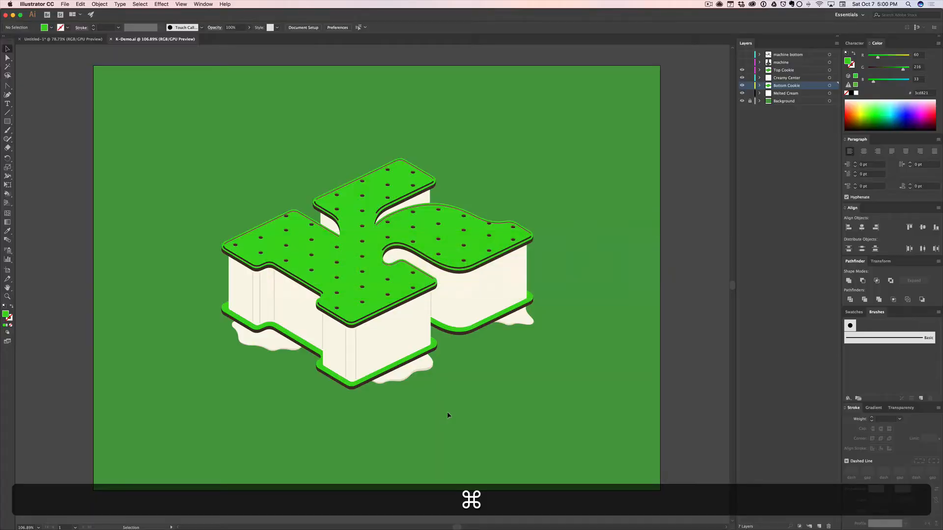
key(a)
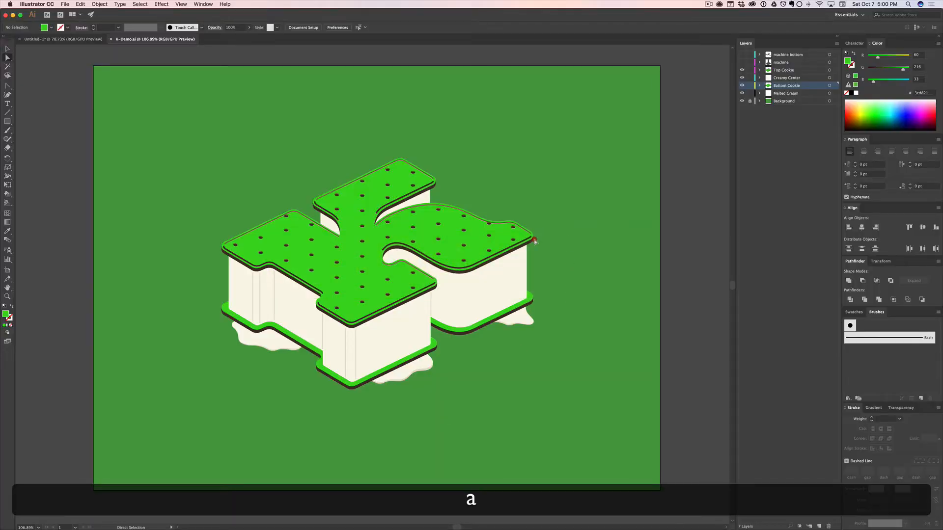
click(531, 240)
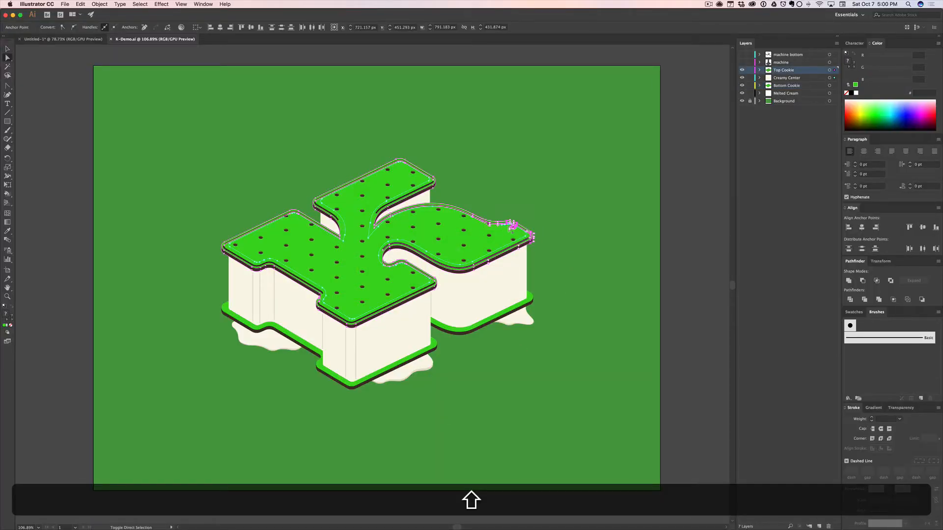
drag(506, 230, 581, 196)
click(604, 257)
key(v)
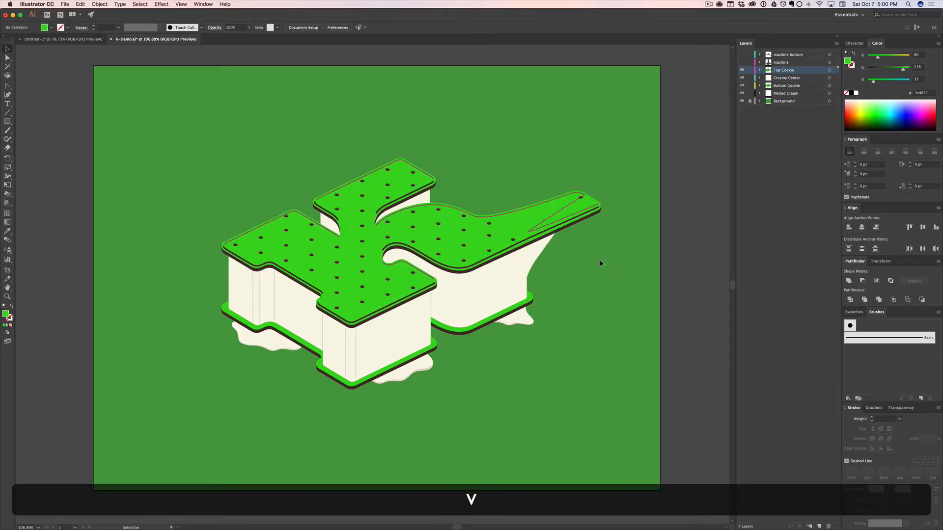
- Save K-Demo.ai, scrub the updated Comp 1 animation in After Effects, and return to Illustrator
key(super+s)
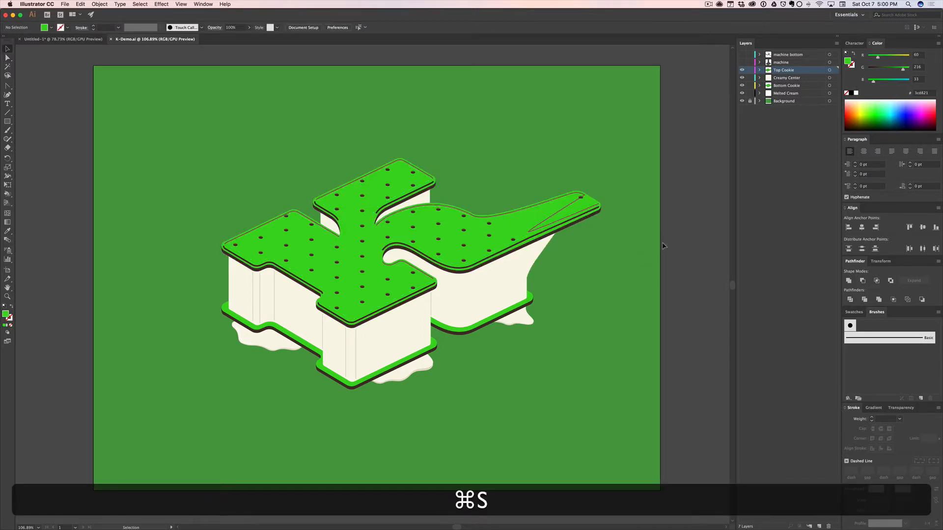
key(super+Tab)
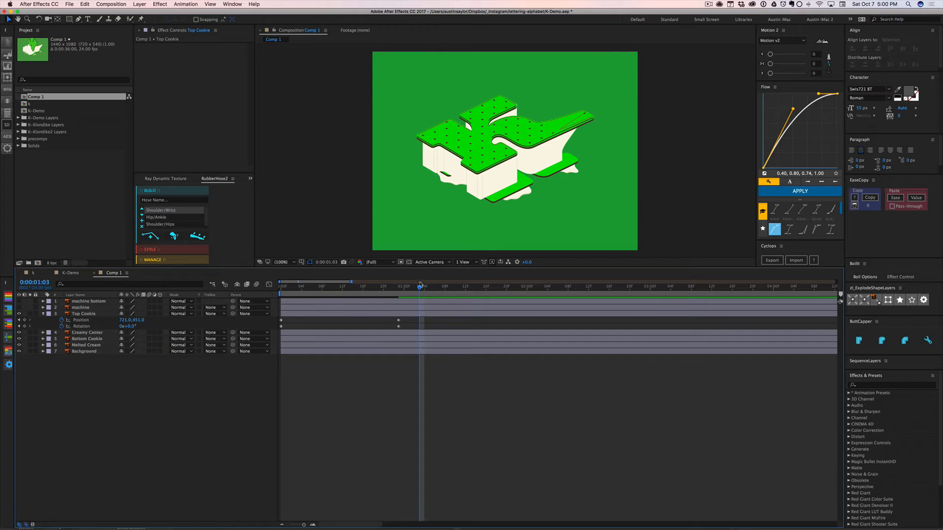
drag(286, 289, 444, 372)
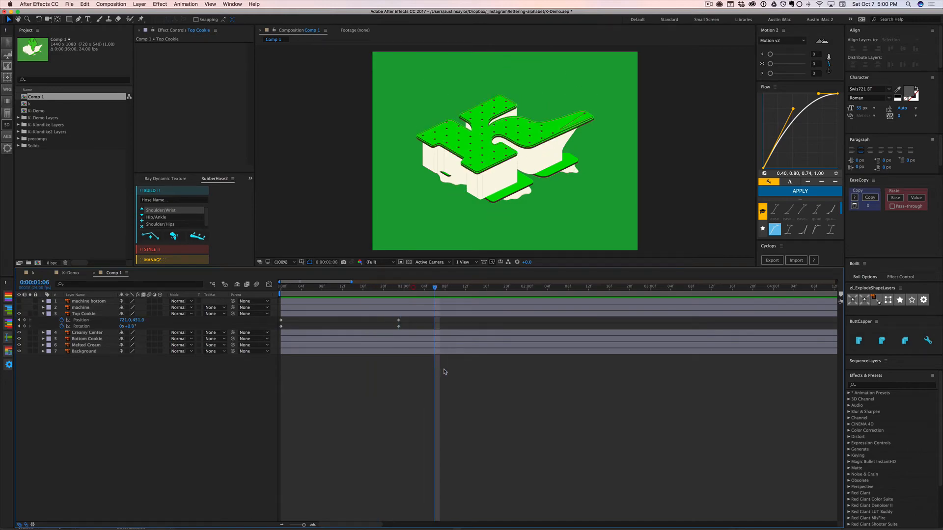
key(super+Tab)
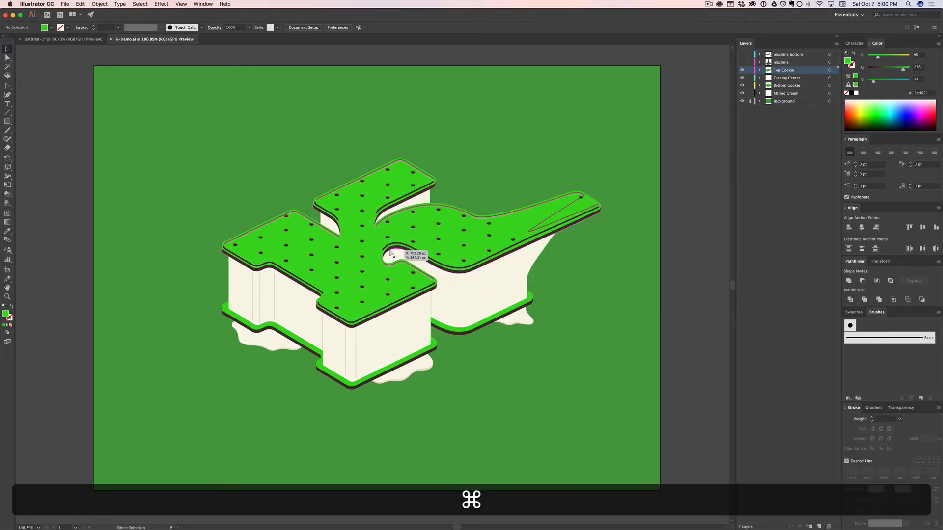
- Switch to After Effects and try to move the Top Cookie layer's anchor point with the Pan Behind tool
key(super+Tab)
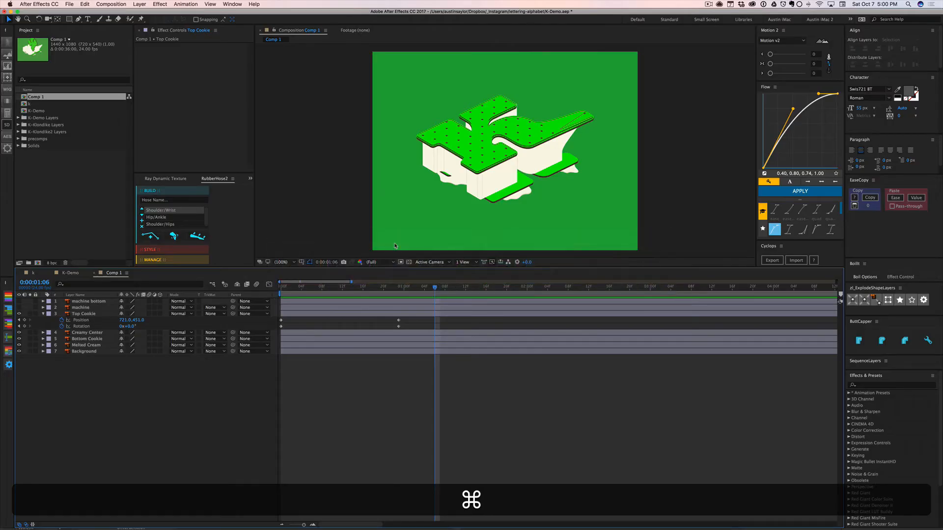
key(v)
click(411, 314)
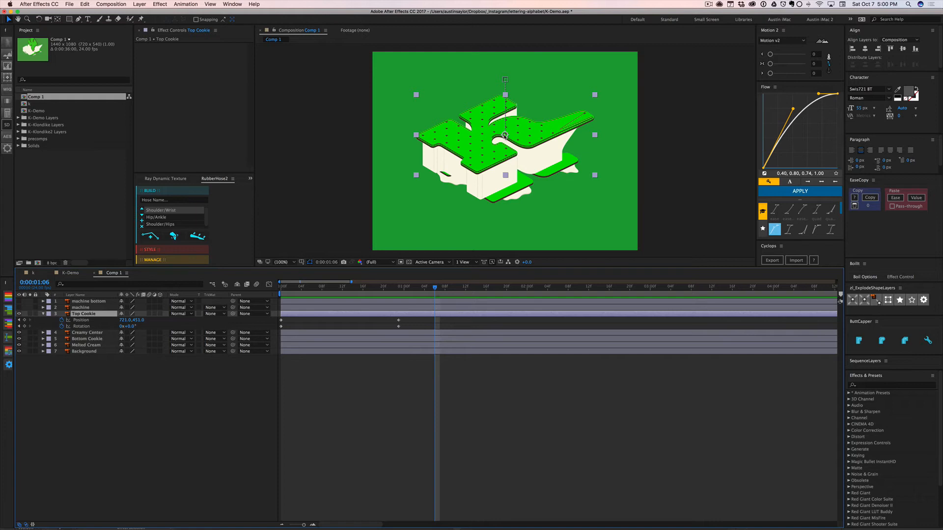
click(57, 19)
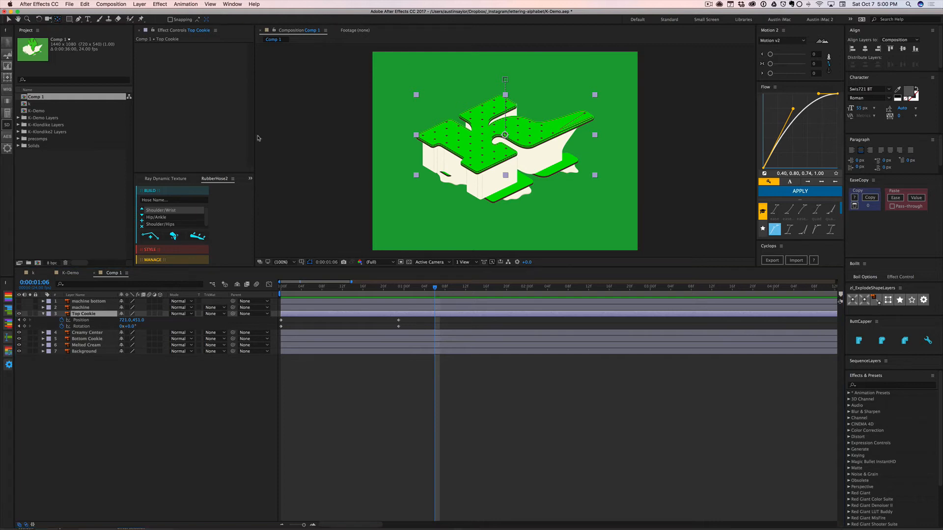
drag(505, 136, 508, 160)
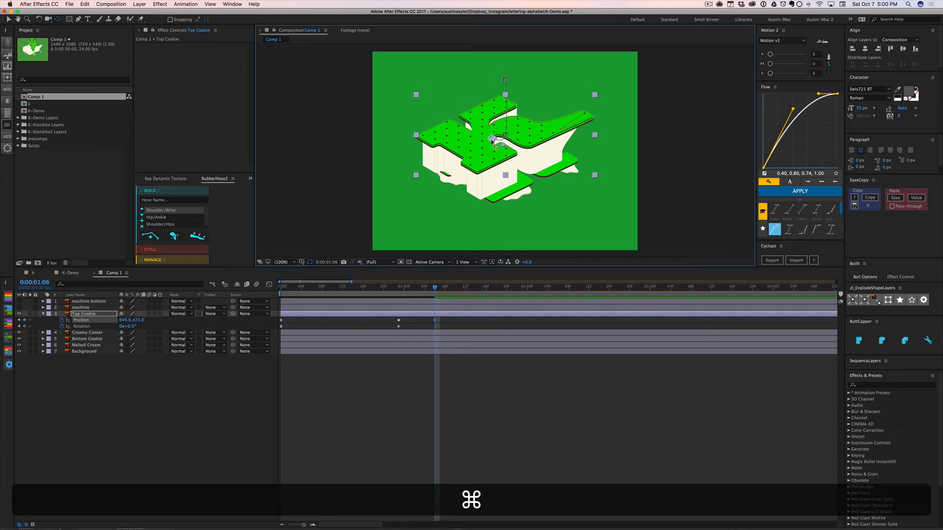
key(super+z)
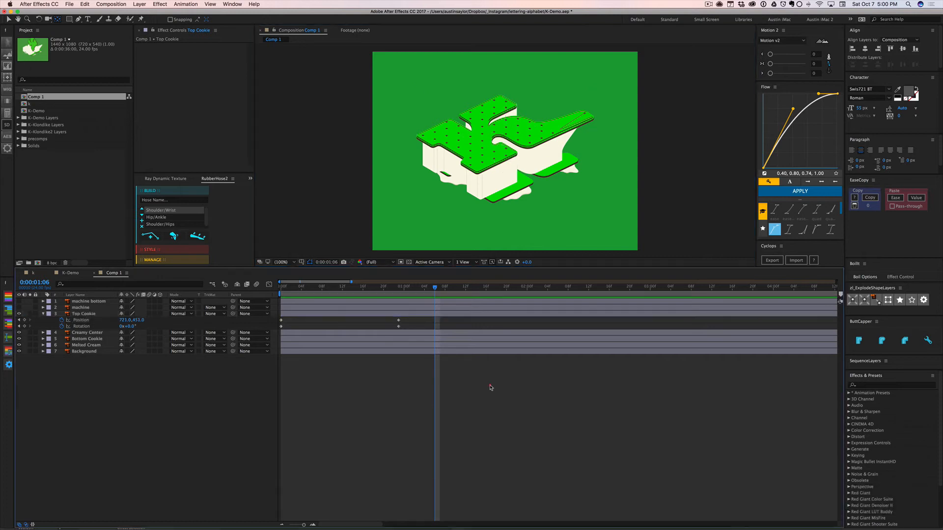
click(490, 387)
key(super+Tab)
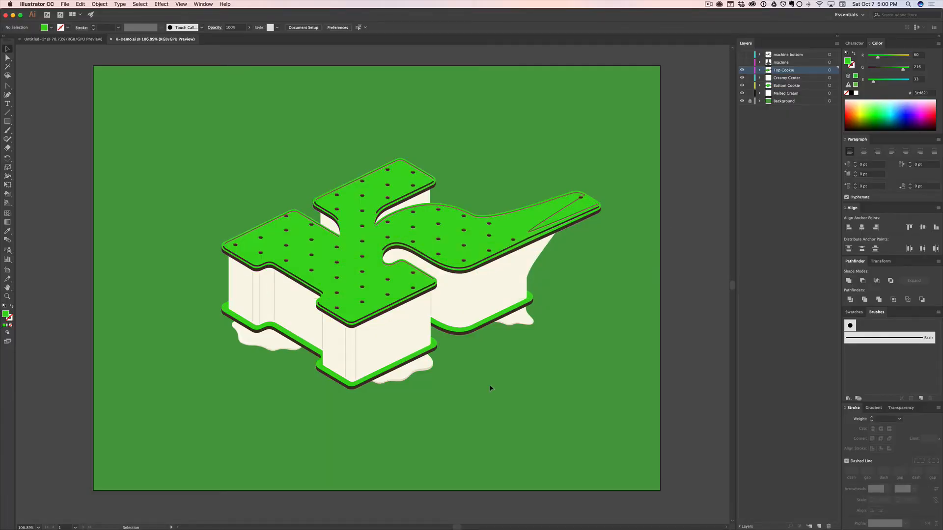
key(super+Tab)
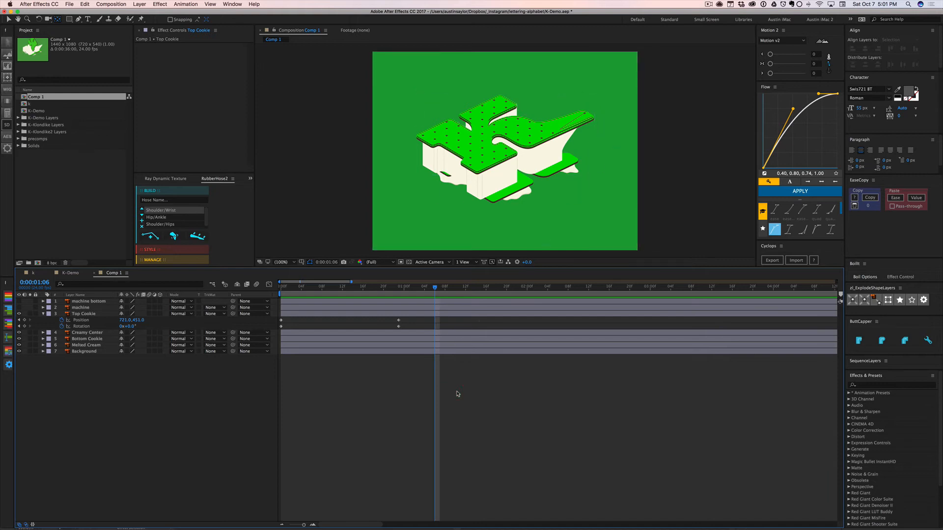
key(super+z)
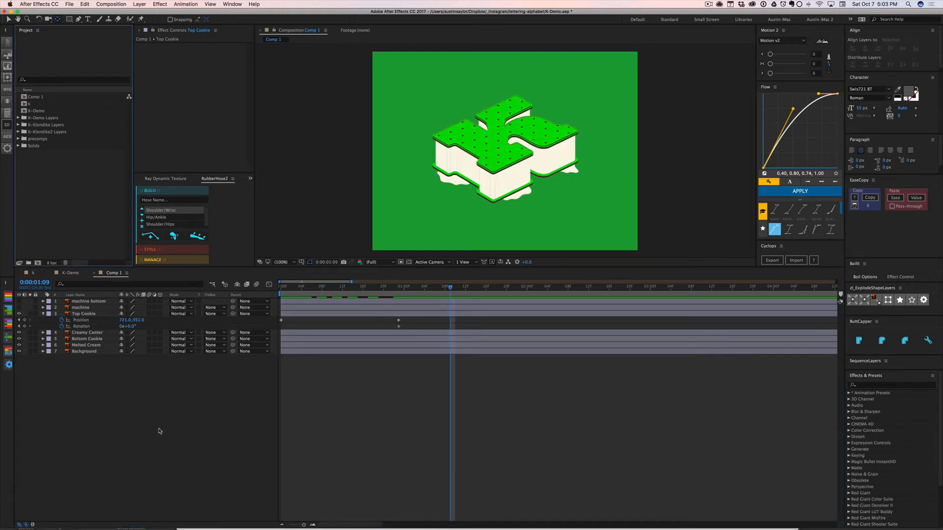
- Set up an import of K-Demo.ai as a Composition with Document Size footage dimensions, and cancel the import
key(super+i)
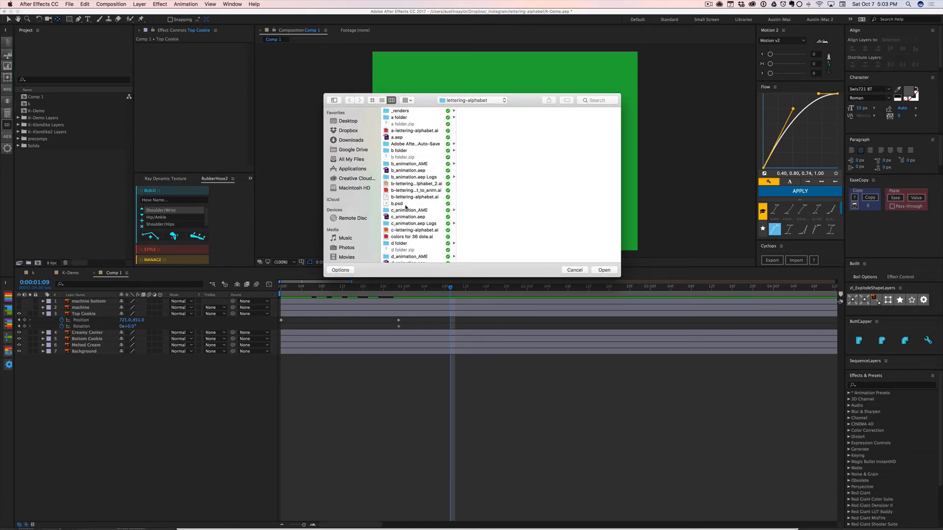
scroll(406, 207, down, 10)
key(k)
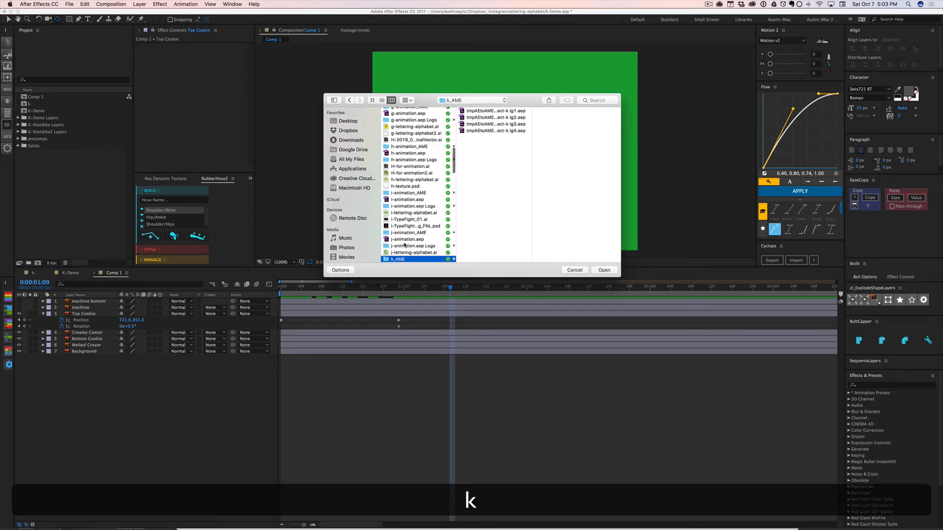
scroll(404, 244, down, 2)
click(404, 249)
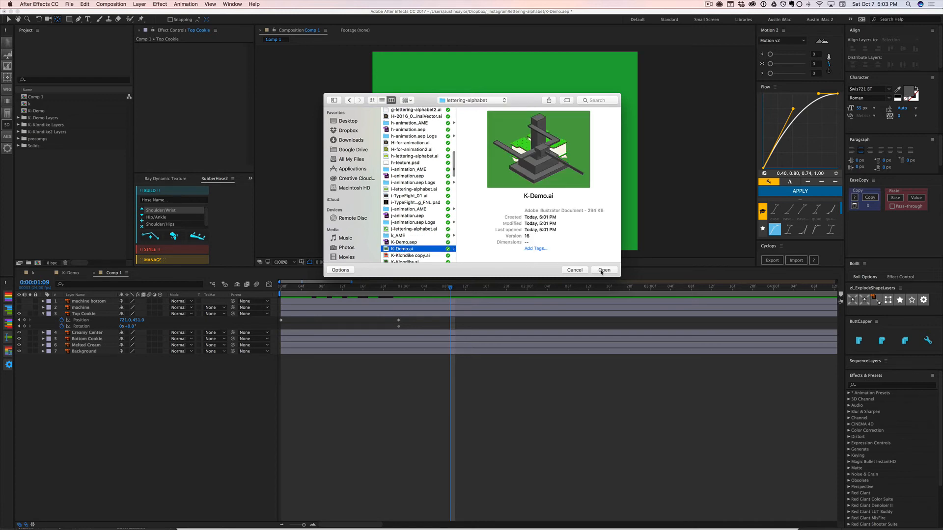
click(602, 270)
click(353, 206)
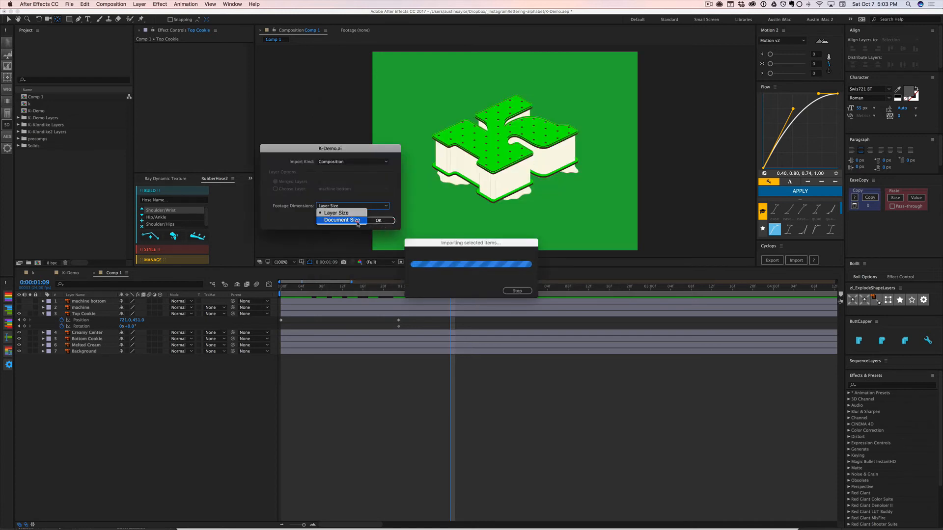
click(358, 221)
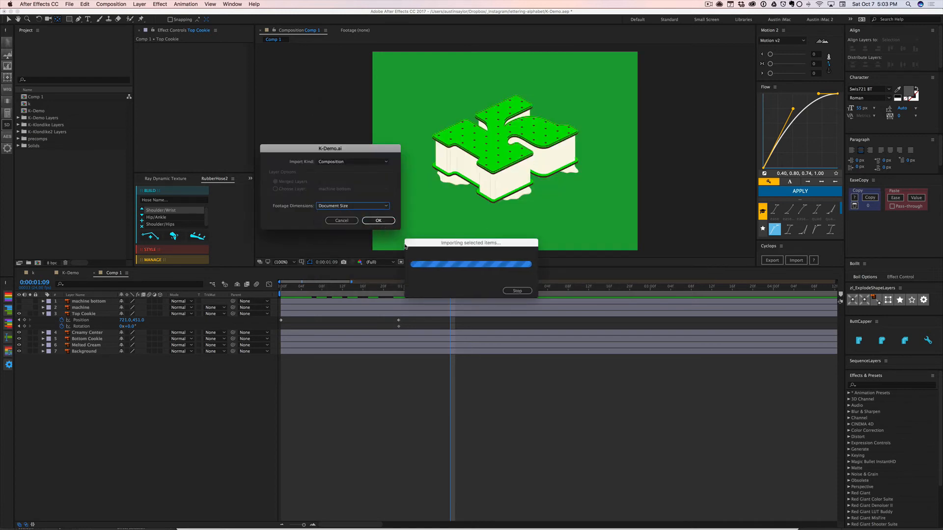
click(350, 221)
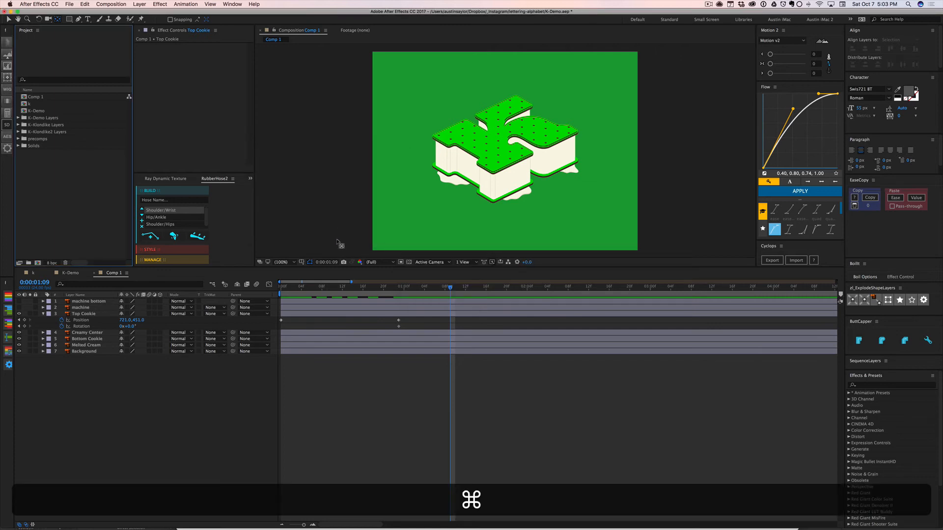
- Switch to Chrome and view the National Stargazers Club badge animation in the Instagram post
key(super+Tab)
click(345, 264)
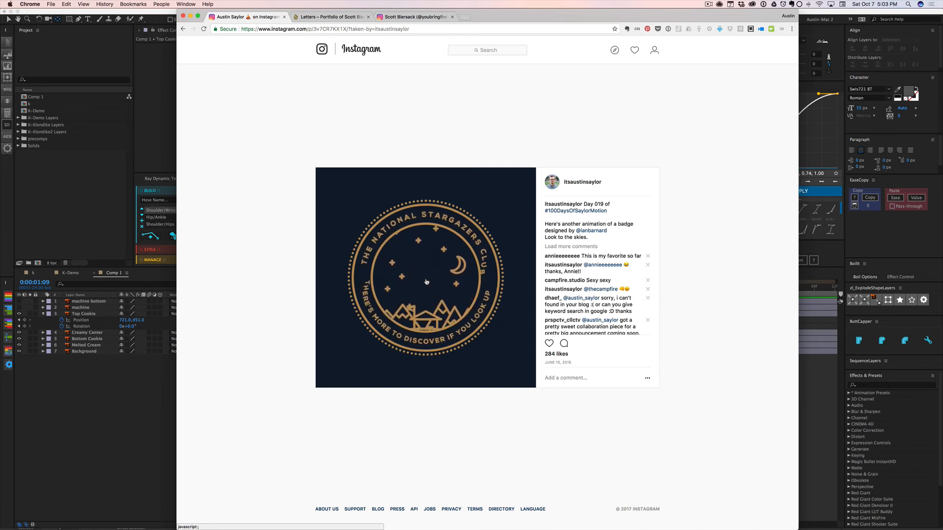
key(super+Tab)
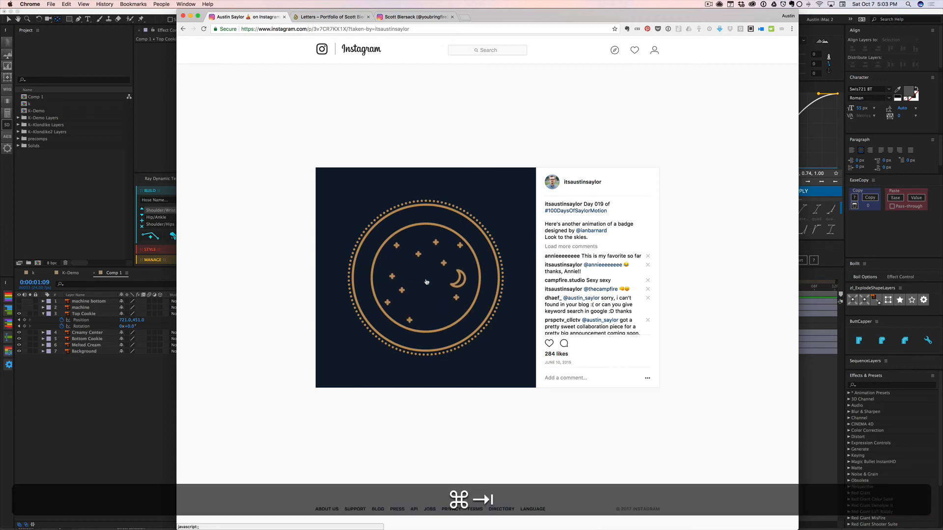